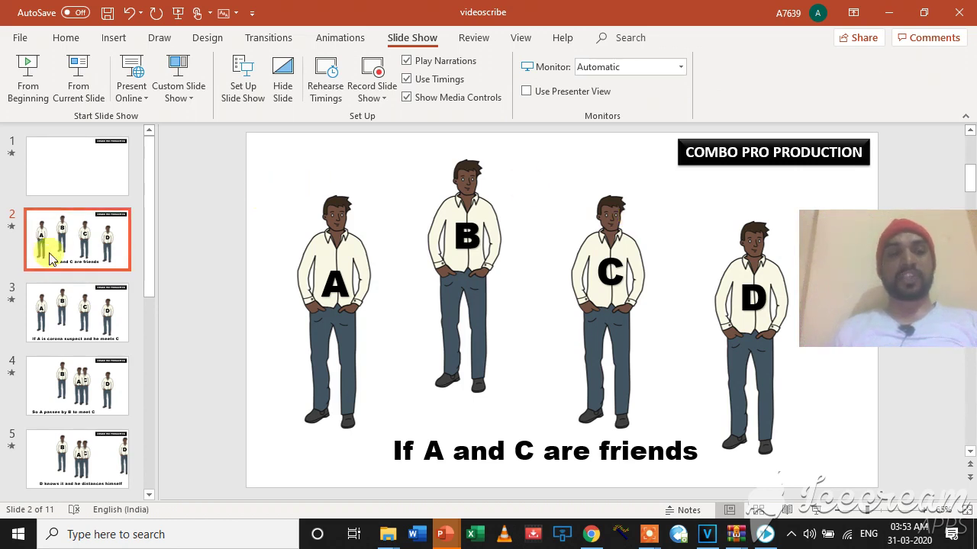
- Review slides 3 and 4, ending on slide 4 where A passes by B to meet C
left_click(84, 338)
left_click(98, 391)
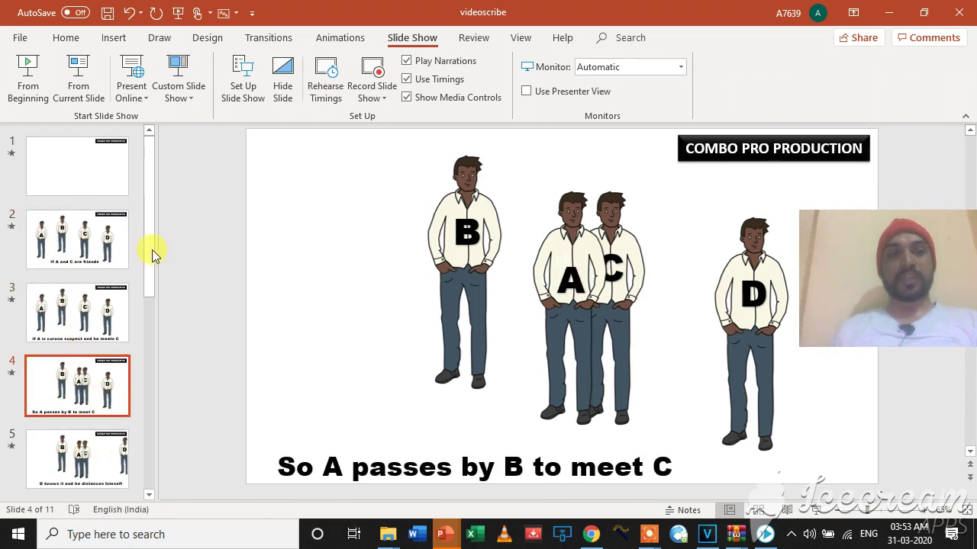
mouse_move(152, 249)
left_mouse_down()
mouse_move(148, 367)
mouse_move(155, 173)
left_mouse_up()
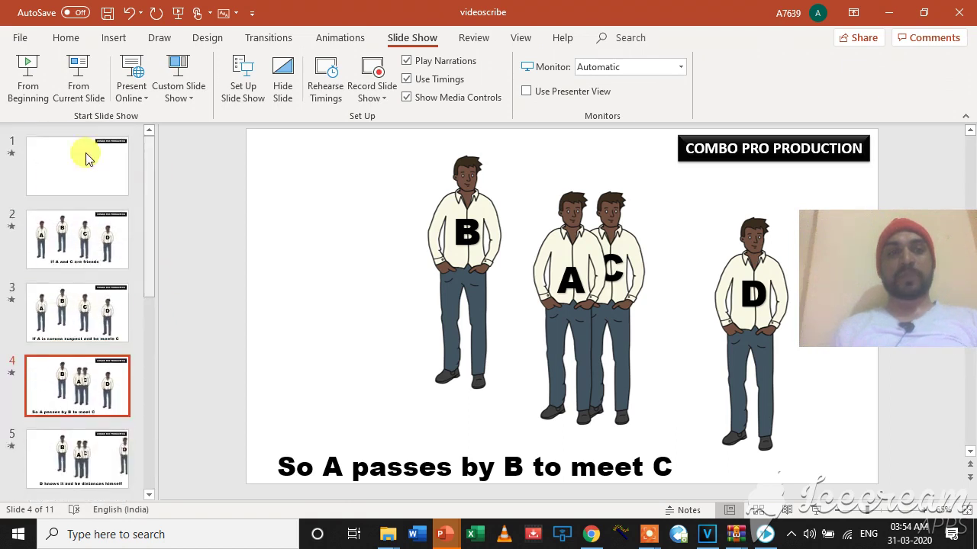
- Select the hidden 'COMBO PRO PRODUCTION' video on blank slide 1, then minimize PowerPoint
left_click(82, 154)
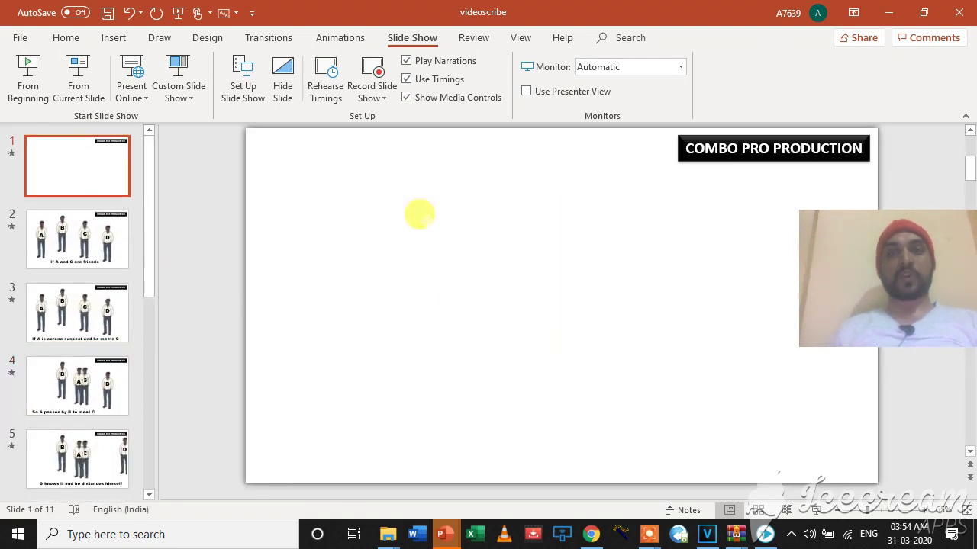
left_click(419, 214)
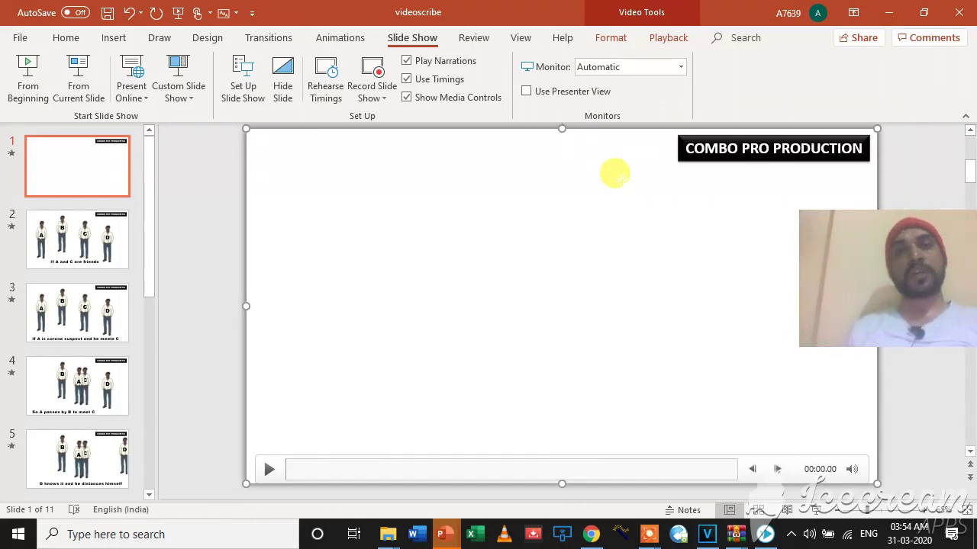
left_click(889, 15)
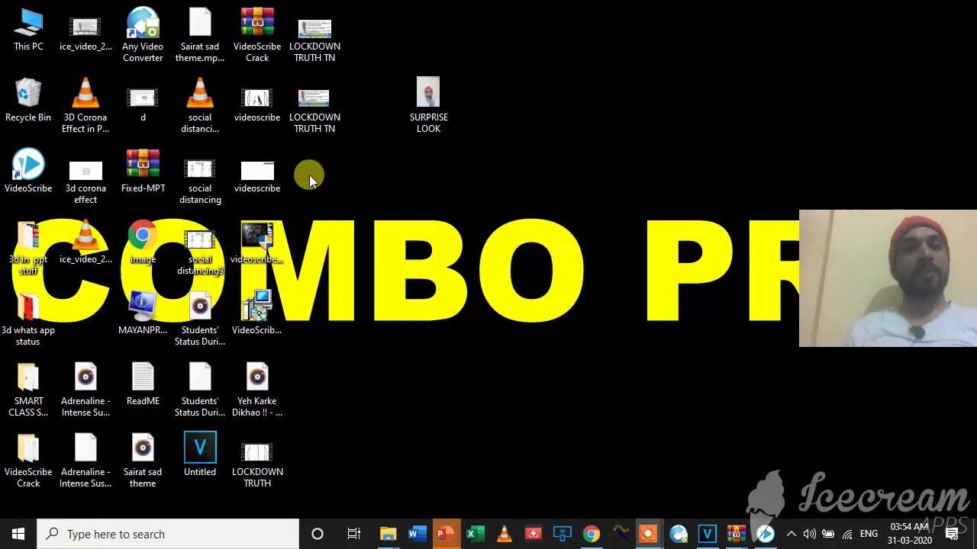
- Launch VideoScribe from its desktop shortcut and create a new blank scribe
left_click(26, 175)
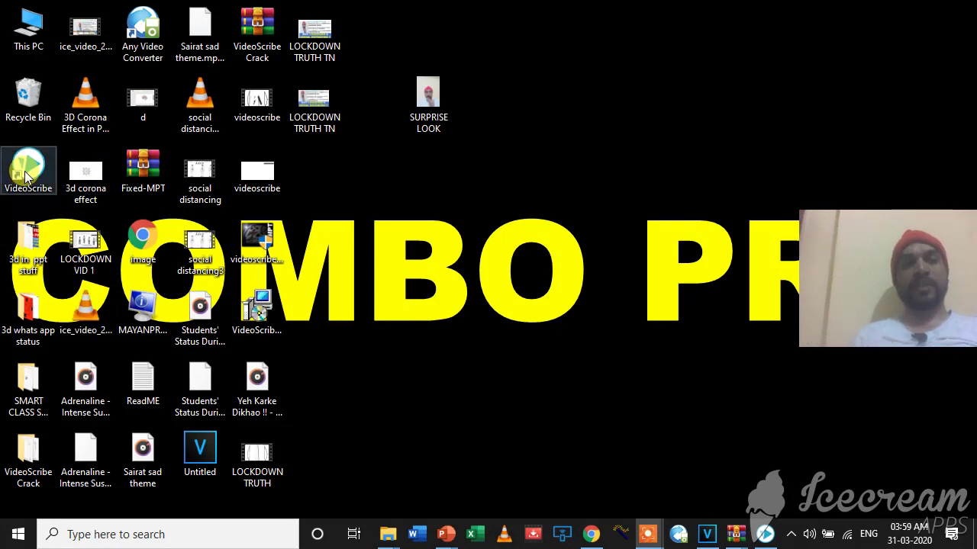
left_click(460, 167)
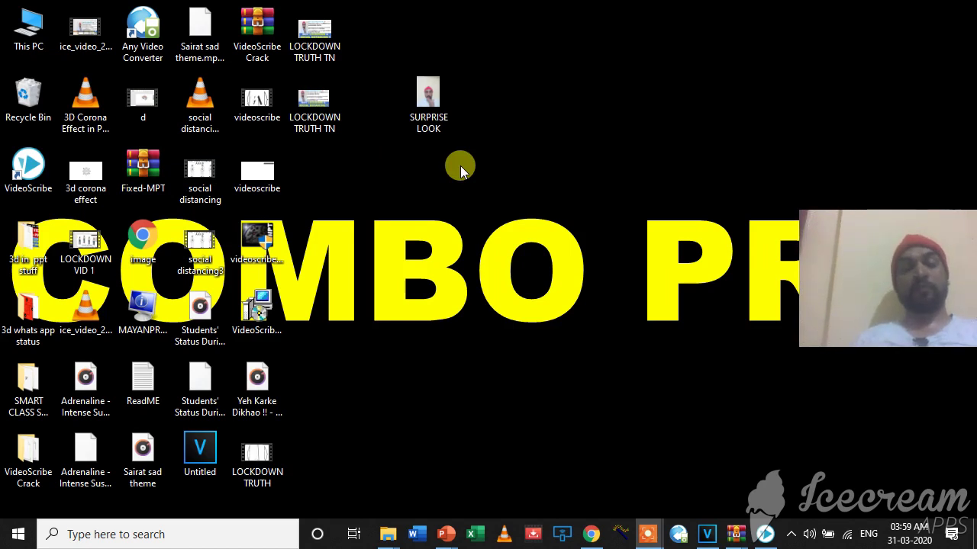
double_click(27, 174)
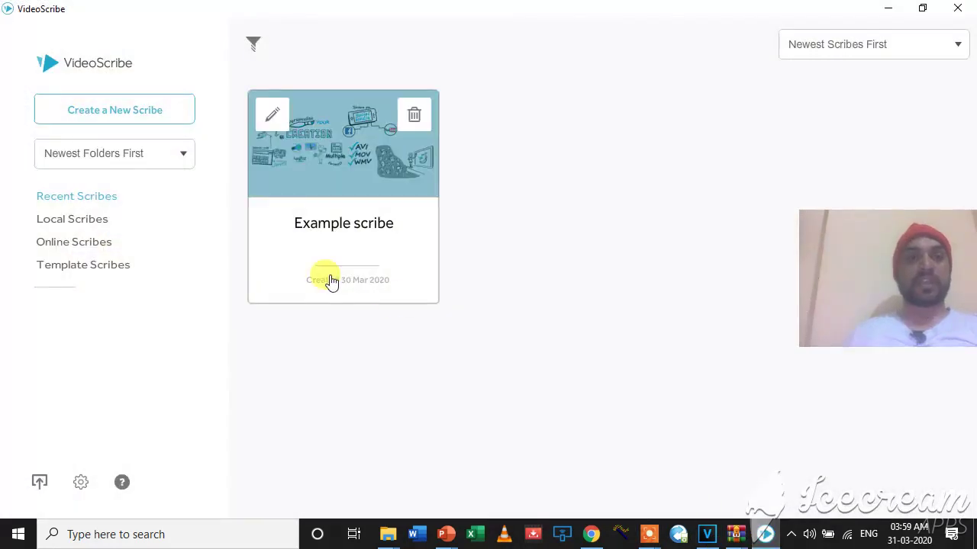
left_click(120, 119)
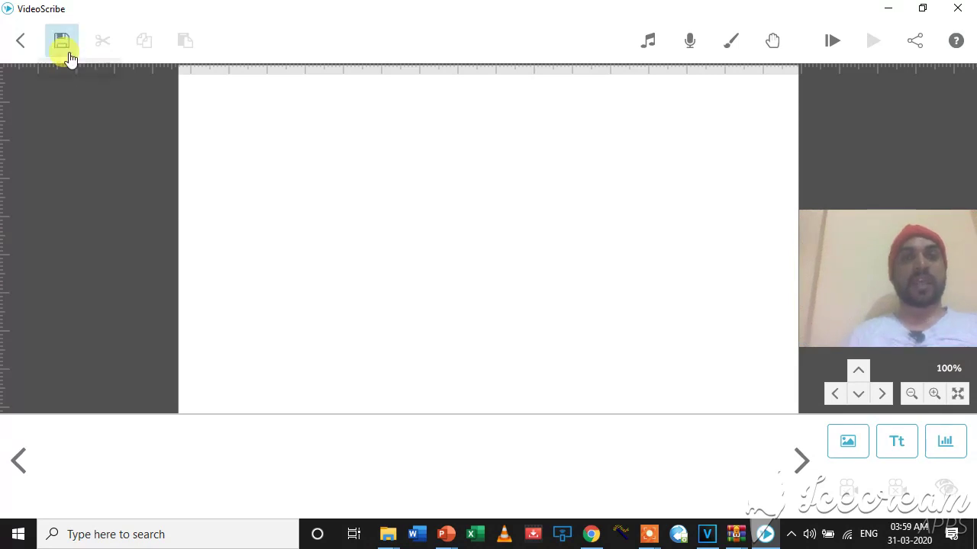
- Add a text element reading 'SUPPOSE THERE ARE 4 PERSON' to the canvas
left_click(897, 445)
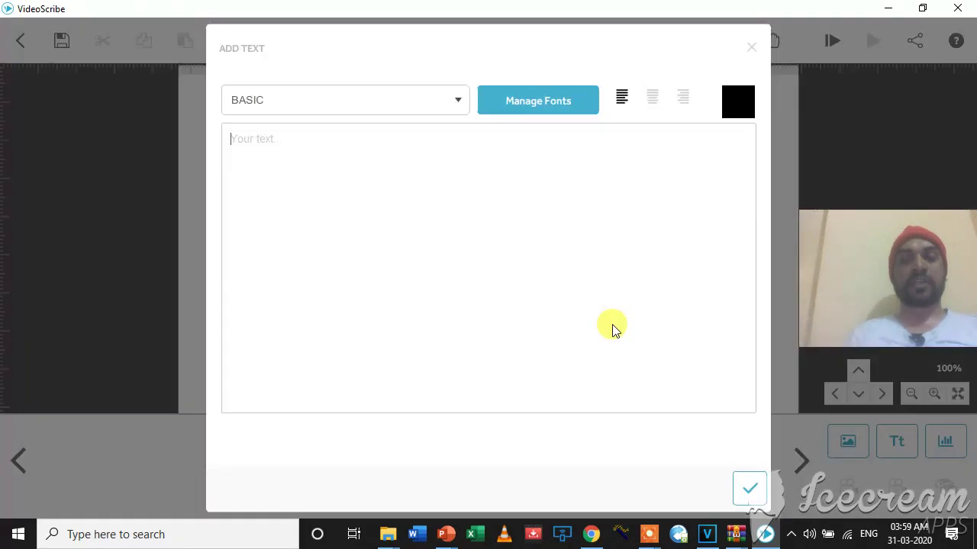
type("SU")
type("PPOSE THER")
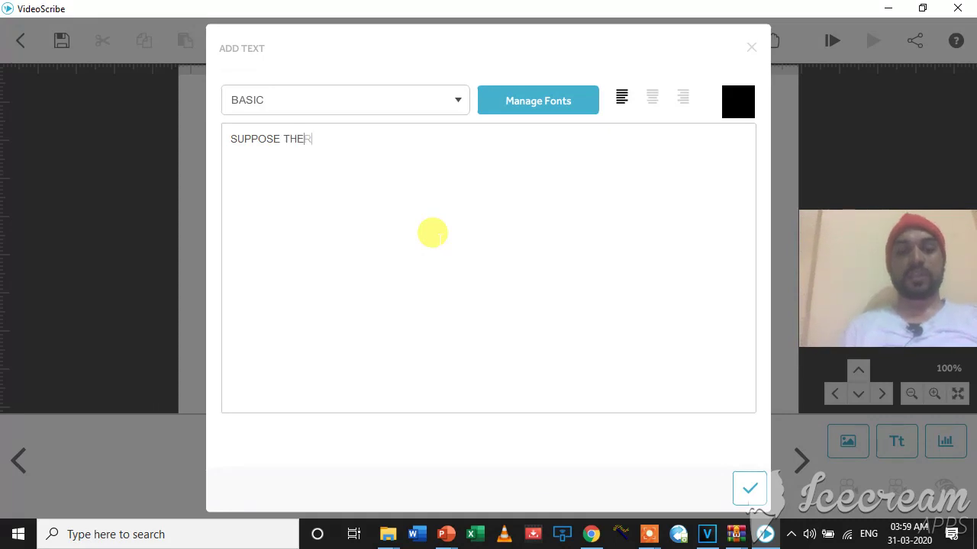
type("E ARE 4")
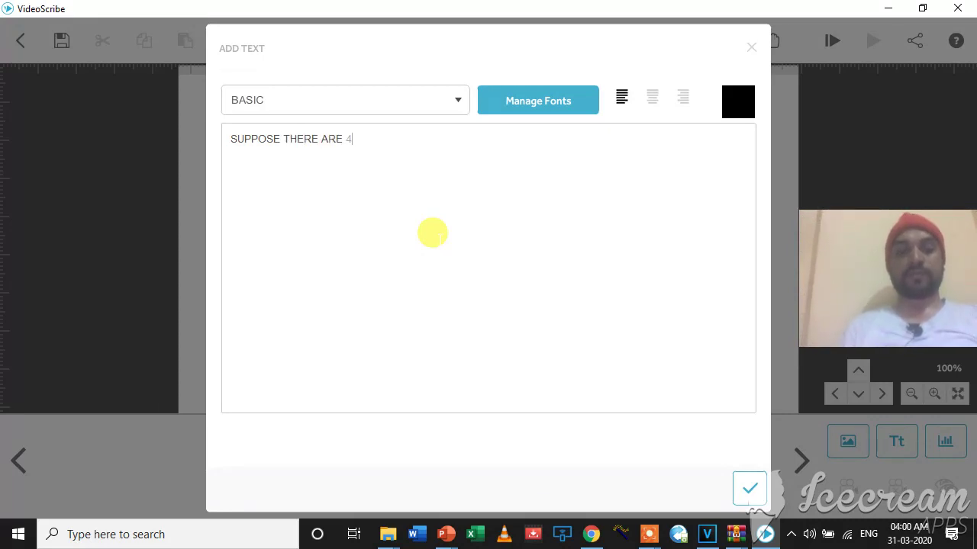
type(" PERSON")
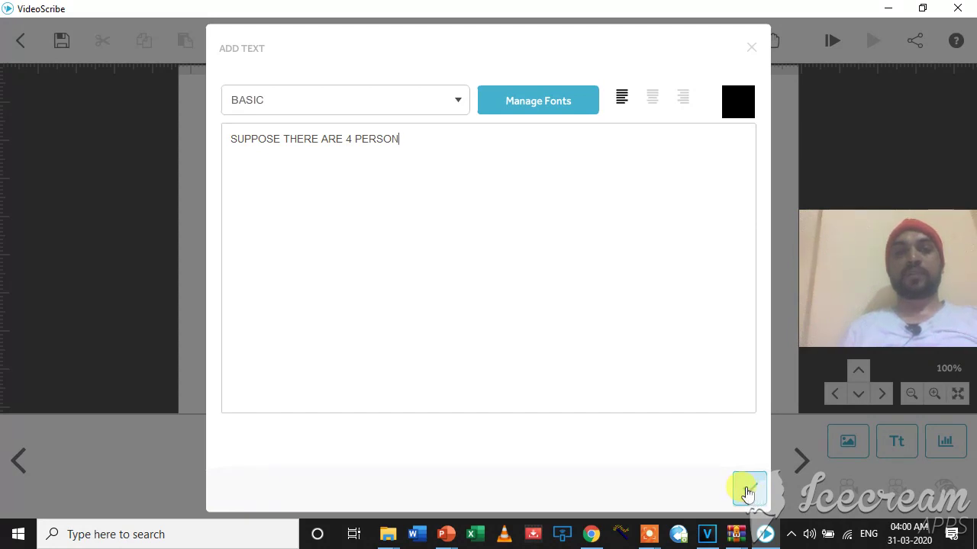
left_click(747, 492)
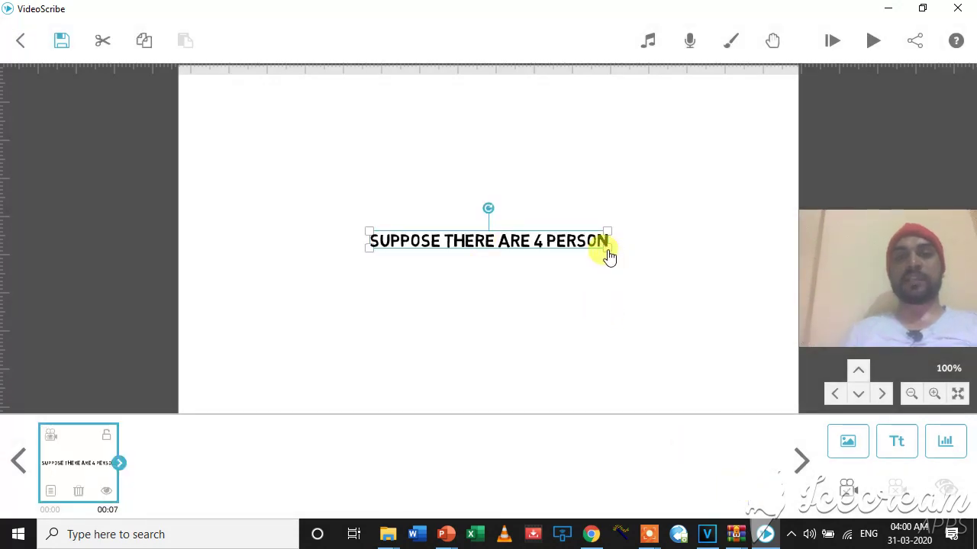
- Resize the 'SUPPOSE THERE ARE 4 PERSON' title to span the canvas and move it near the top
double_click(609, 255)
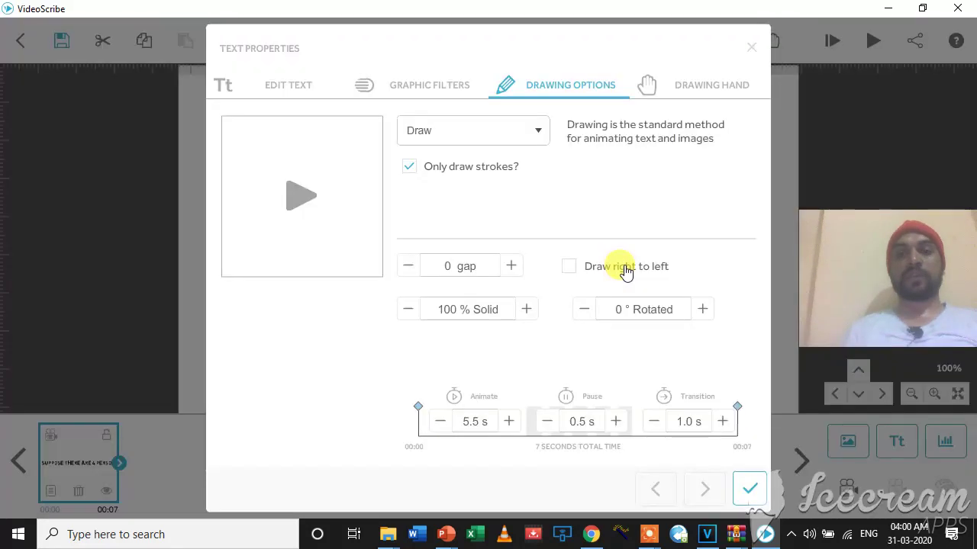
left_click(748, 48)
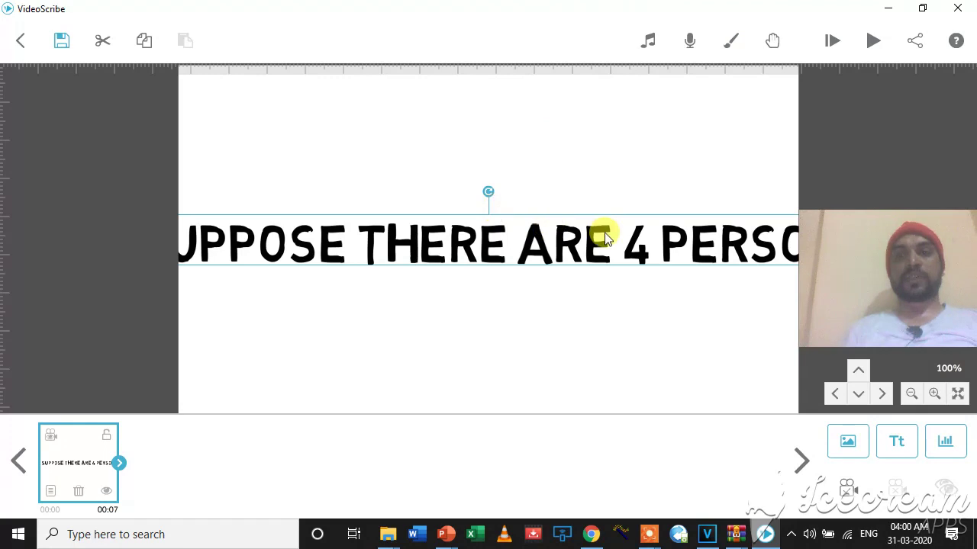
left_click_drag(604, 238, 475, 263)
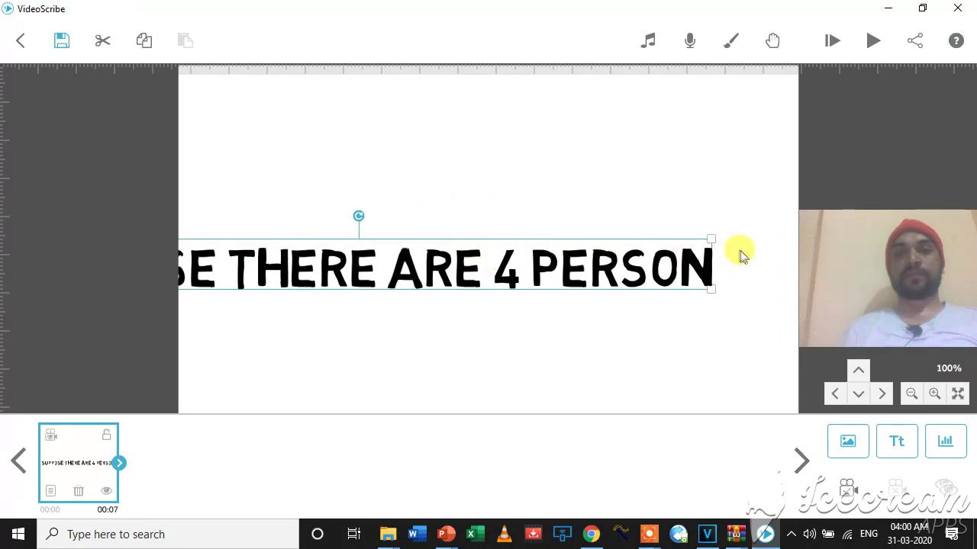
mouse_move(710, 244)
left_mouse_down()
mouse_move(660, 269)
mouse_move(694, 255)
left_mouse_up()
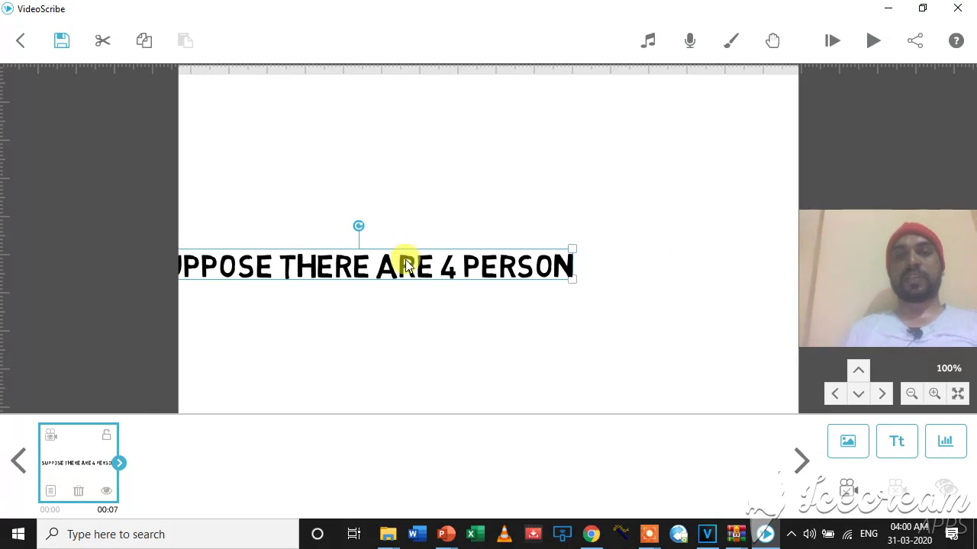
left_click_drag(404, 266, 541, 149)
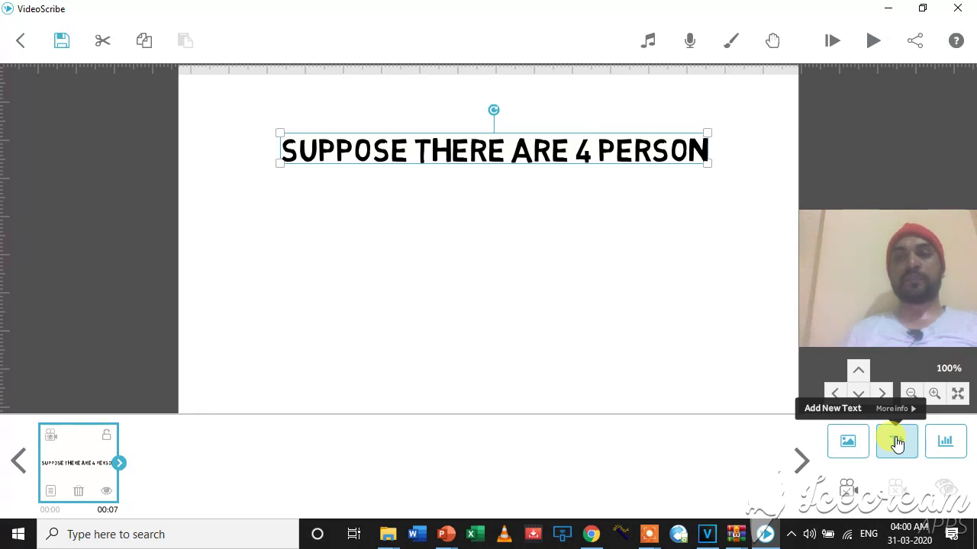
- Add an enlarged 'A,B,C,D' text just below the title, then select the title element
left_click(897, 443)
type("A,B,C,")
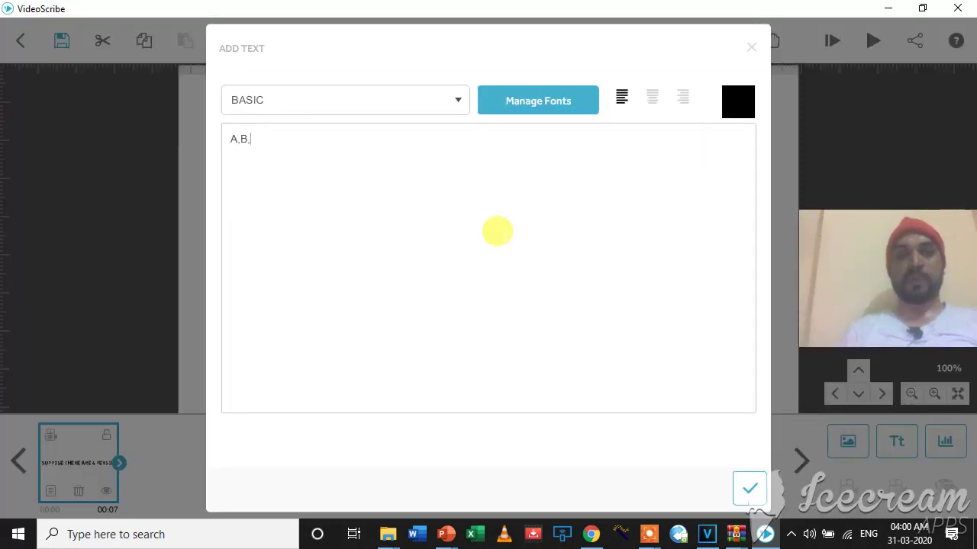
type("D")
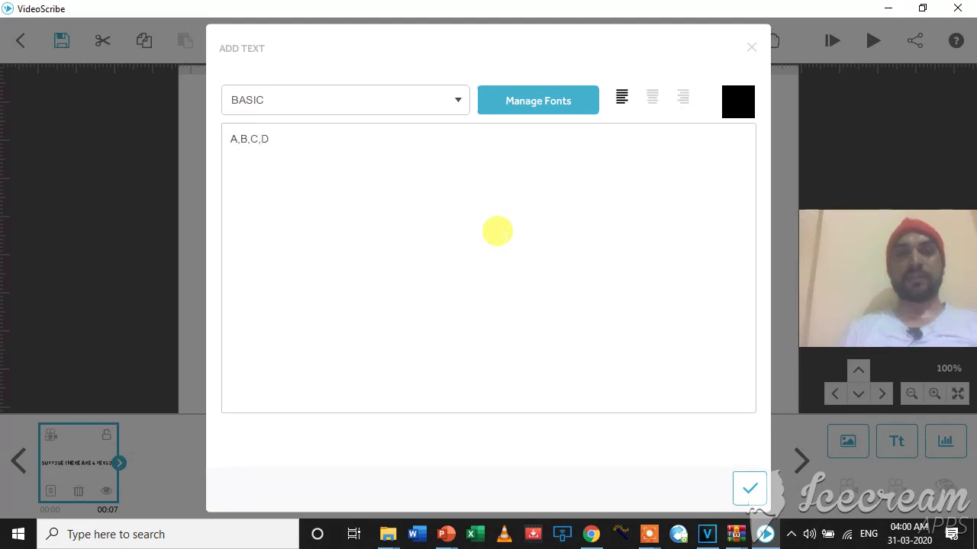
left_click(749, 492)
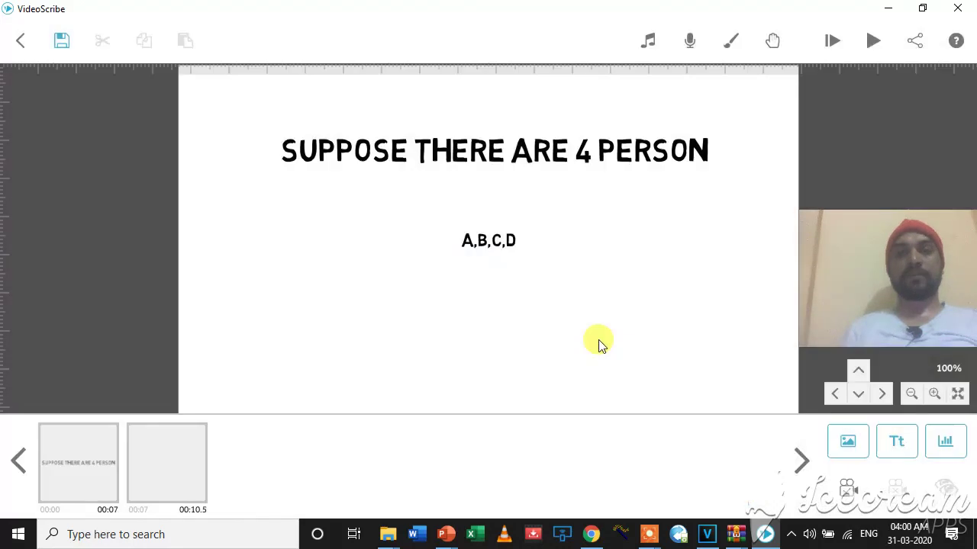
left_click(482, 248)
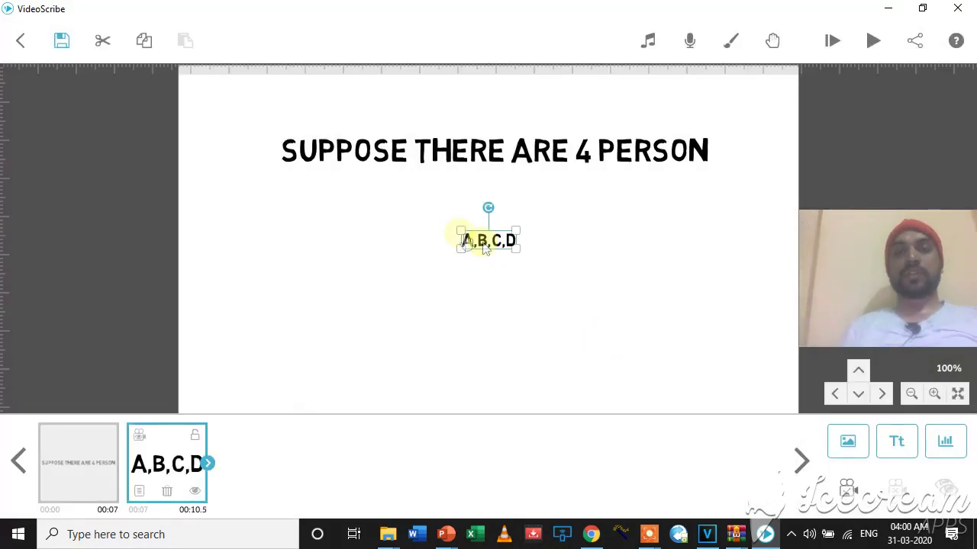
mouse_move(461, 231)
left_mouse_down()
mouse_move(446, 227)
mouse_move(467, 208)
left_mouse_up()
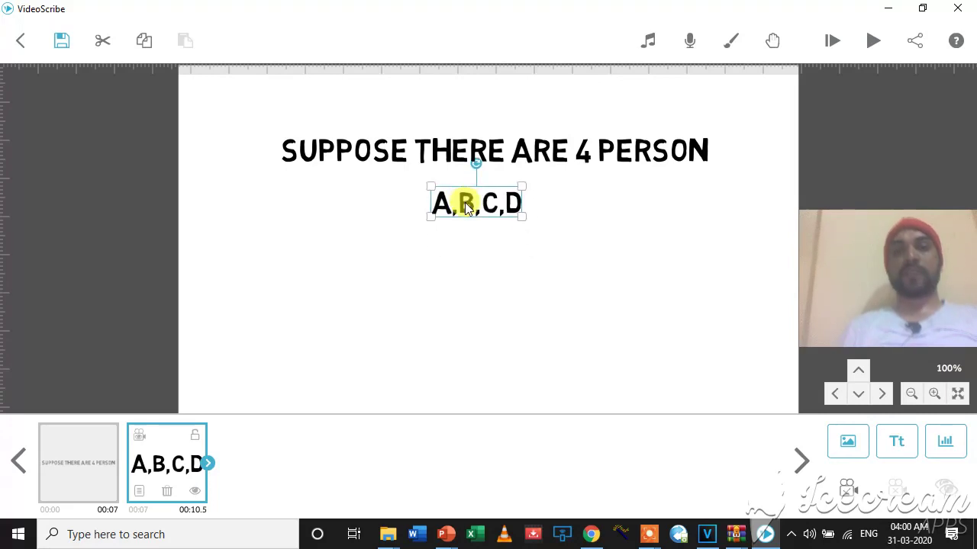
left_click(65, 474)
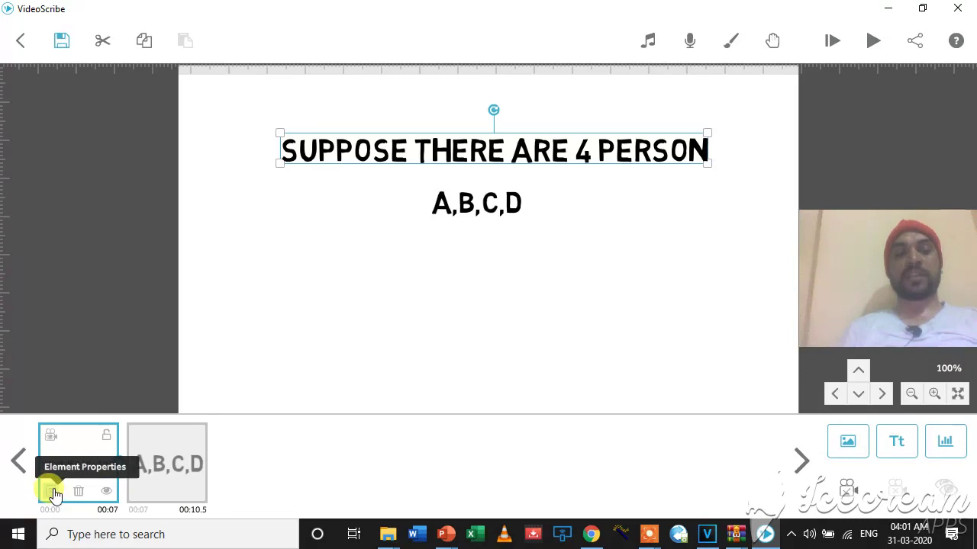
- Set the title to Draw with strokes only, shortened draw time and 0.5 s transition for 4 s total
left_click(52, 492)
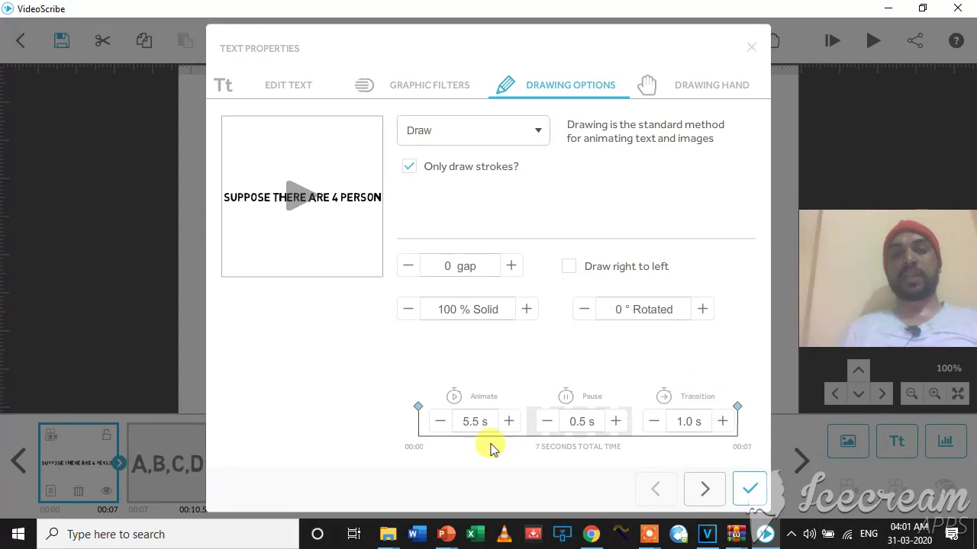
left_click(445, 429)
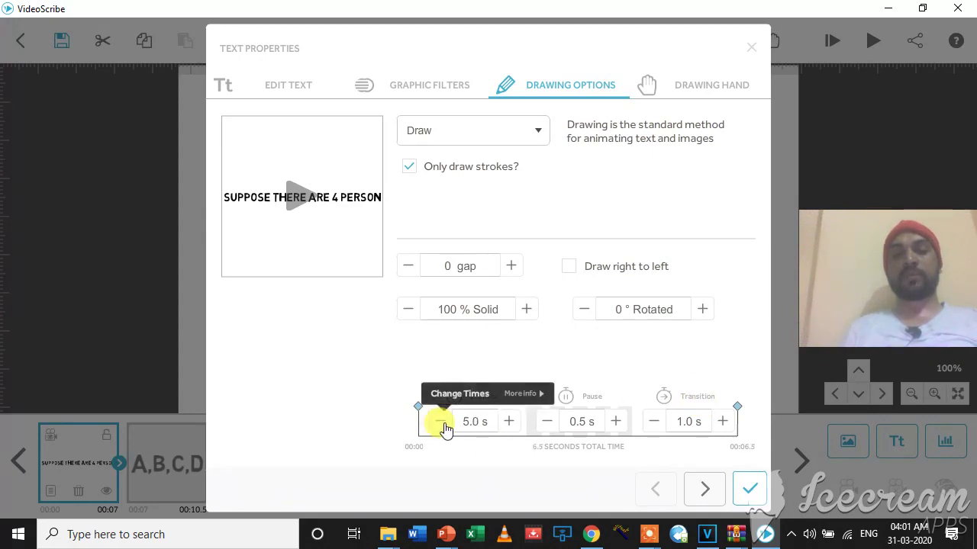
left_click(446, 429)
left_click(446, 429)
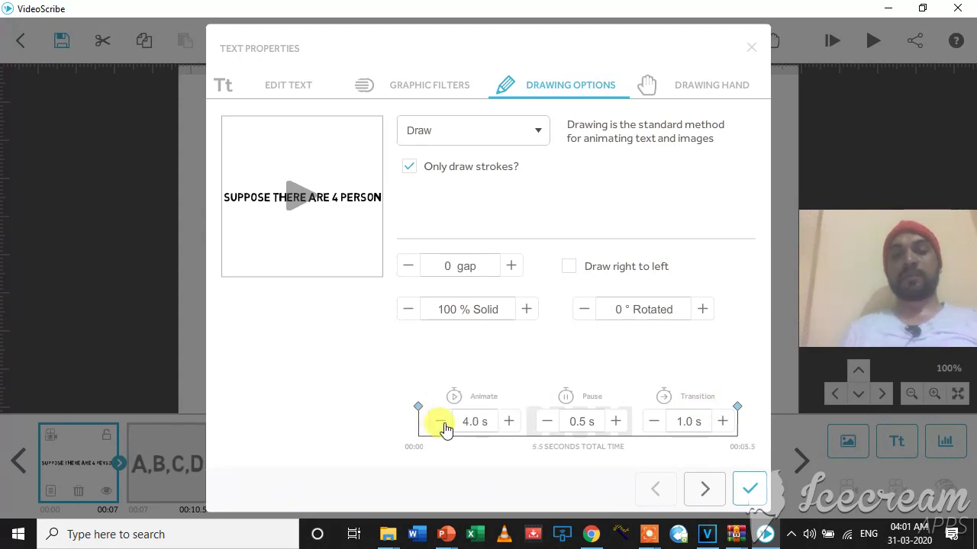
left_click(446, 429)
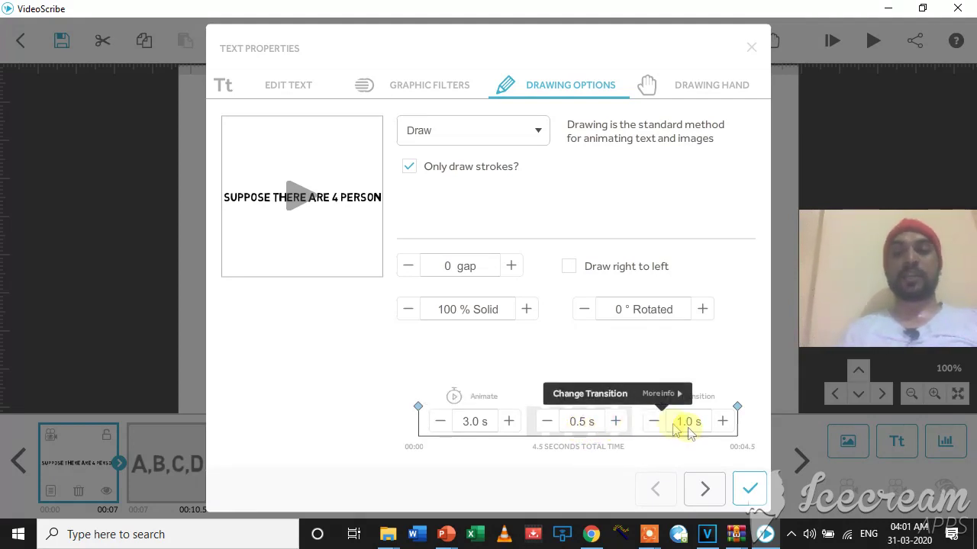
left_click(653, 421)
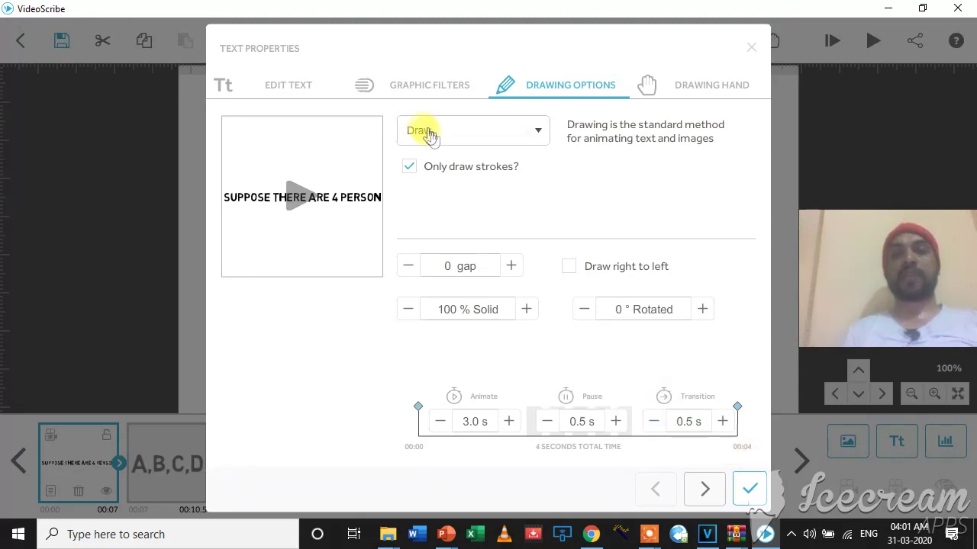
left_click(537, 135)
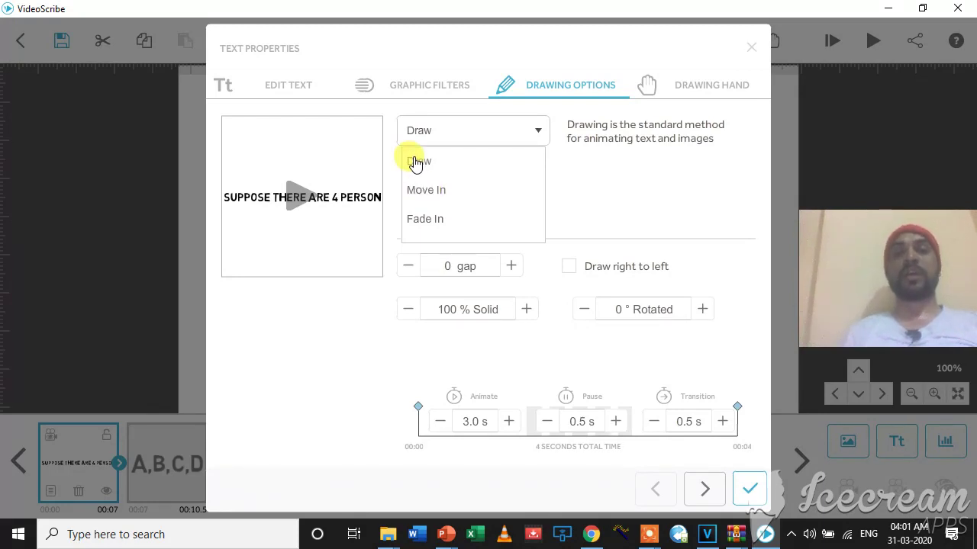
left_click(416, 164)
left_click(410, 166)
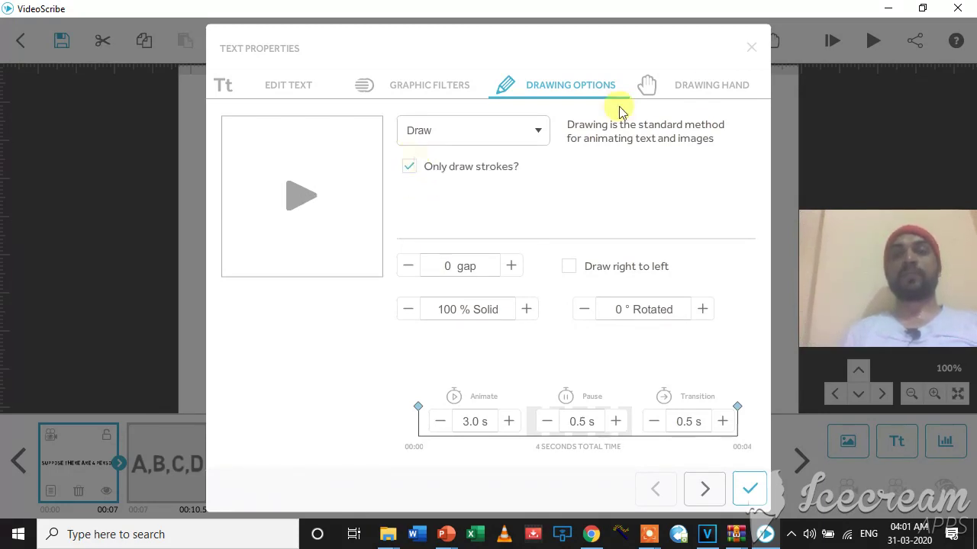
- Choose the pen-holding drawing hand for the title and apply its property changes
left_click(691, 86)
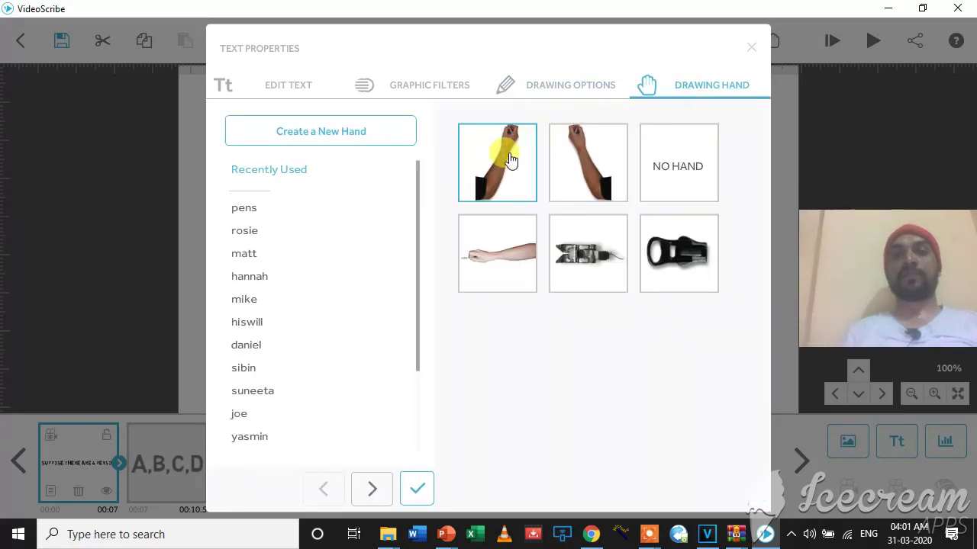
left_click(504, 157)
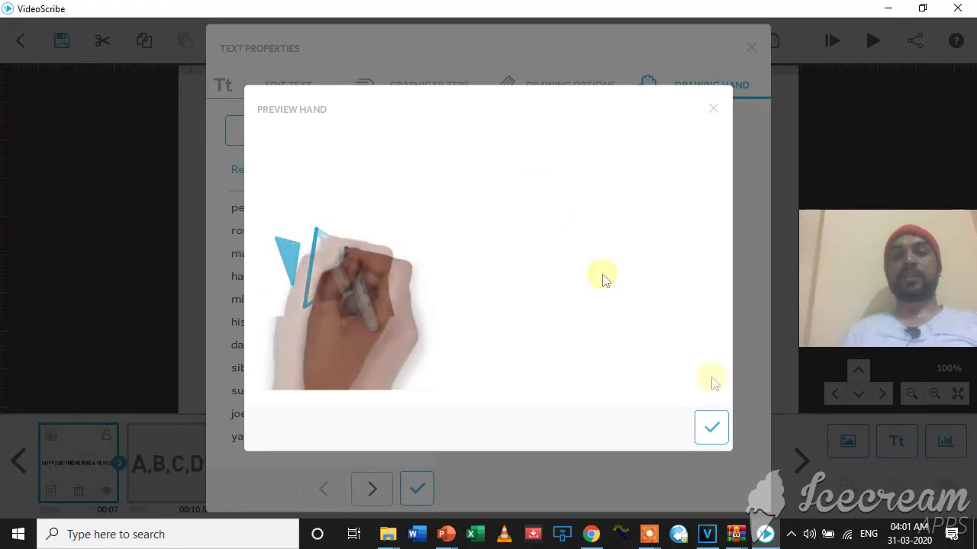
left_click(712, 431)
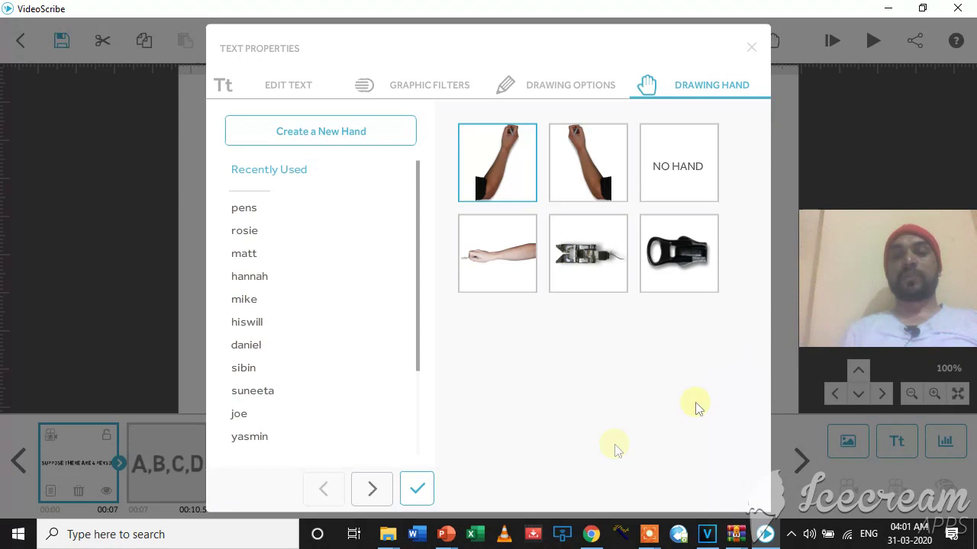
left_click(417, 492)
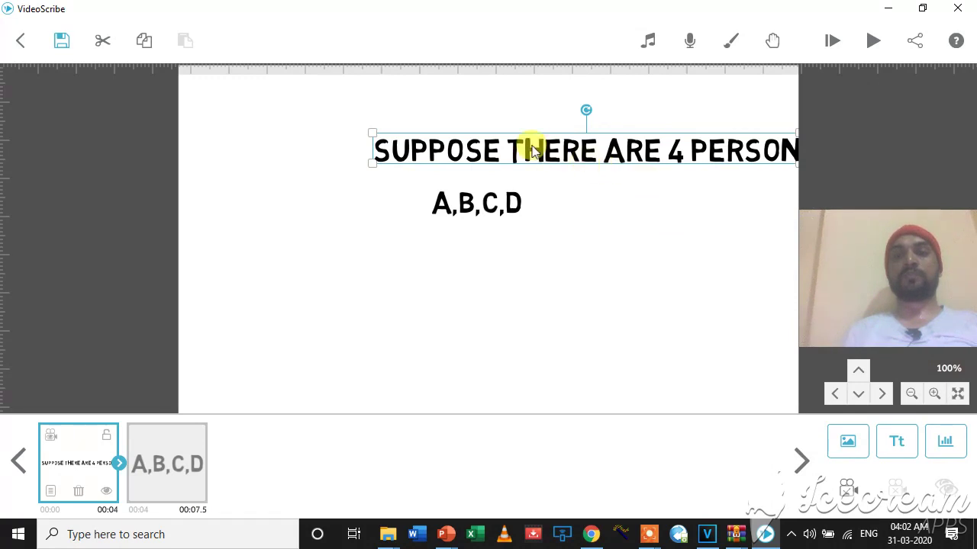
- Nudge the heading left above A,B,C,D and play the scribe from the start
left_click_drag(530, 149, 478, 150)
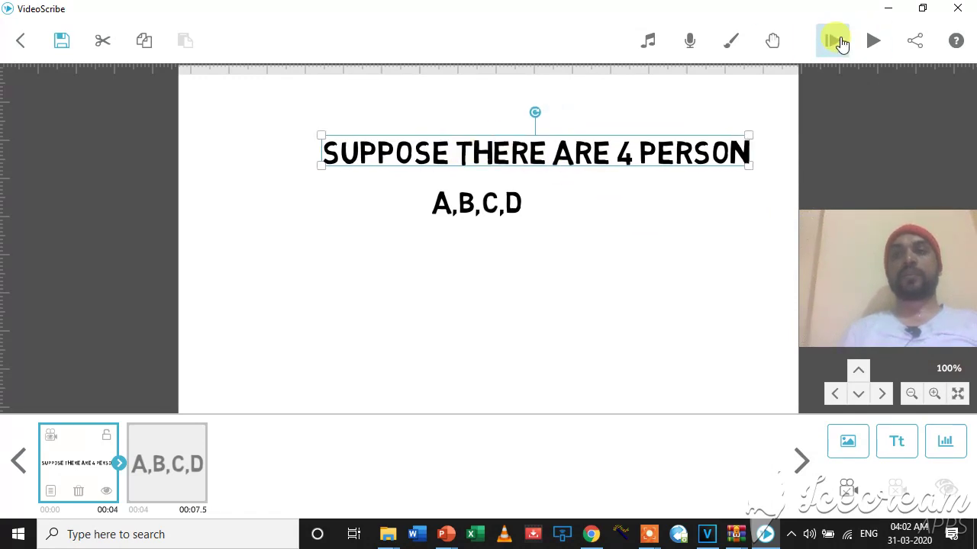
left_click(840, 42)
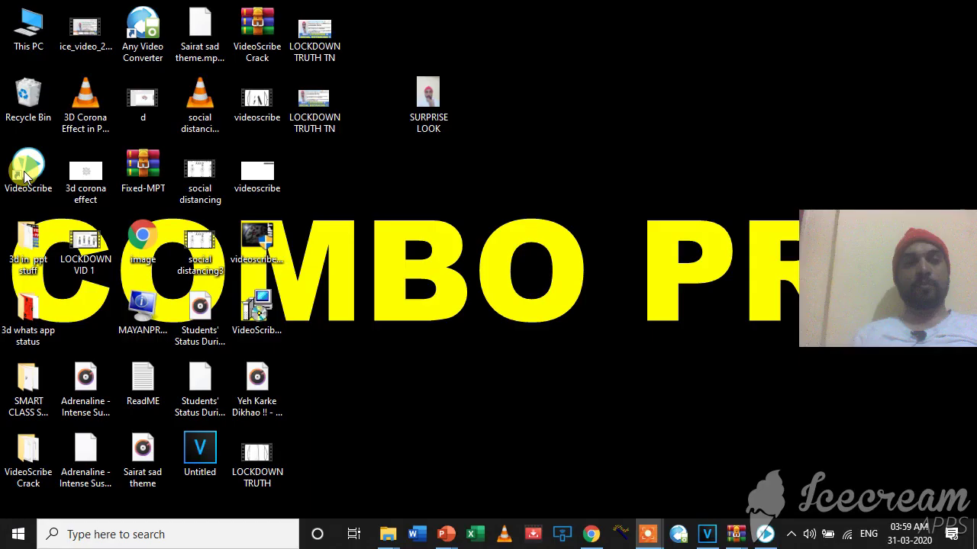
- Relaunch VideoScribe from the desktop shortcut and create another blank scribe
left_click(24, 176)
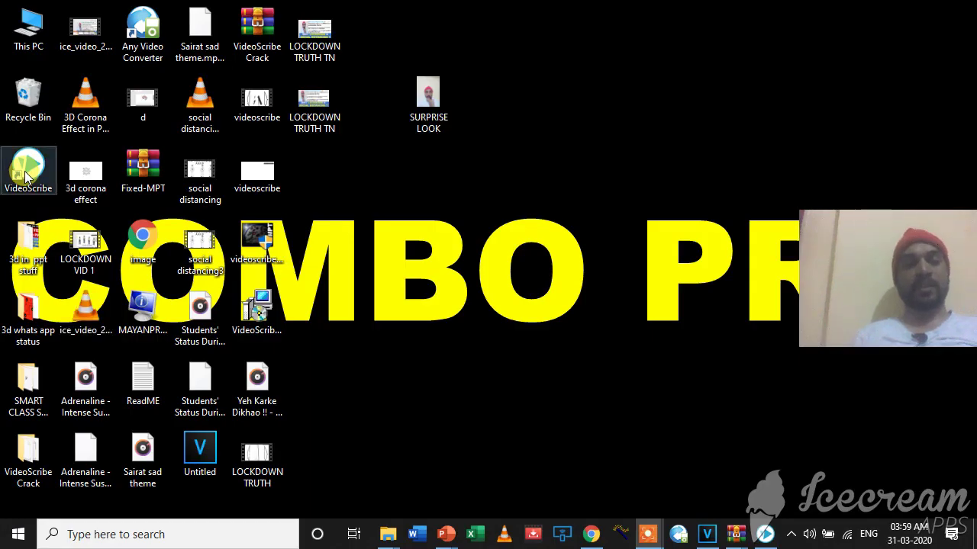
left_click(460, 169)
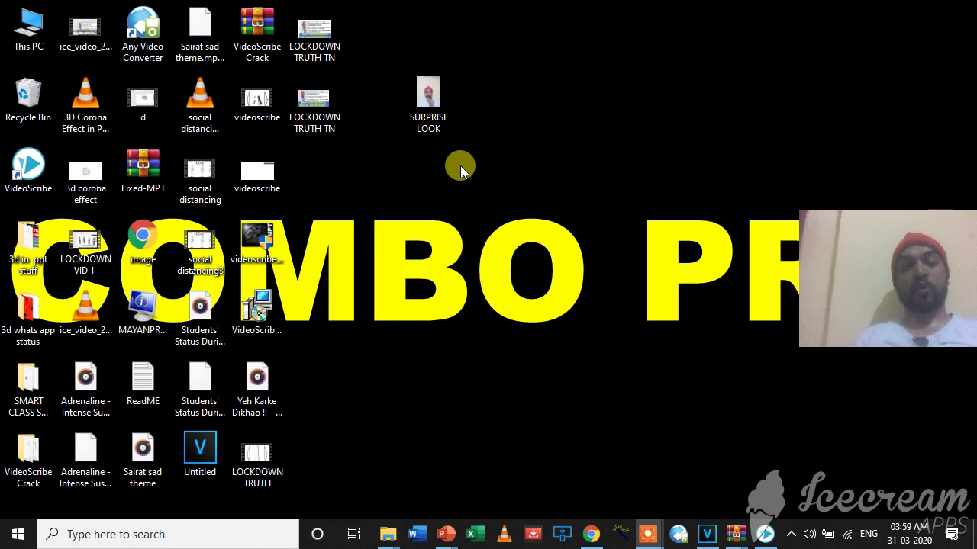
double_click(28, 175)
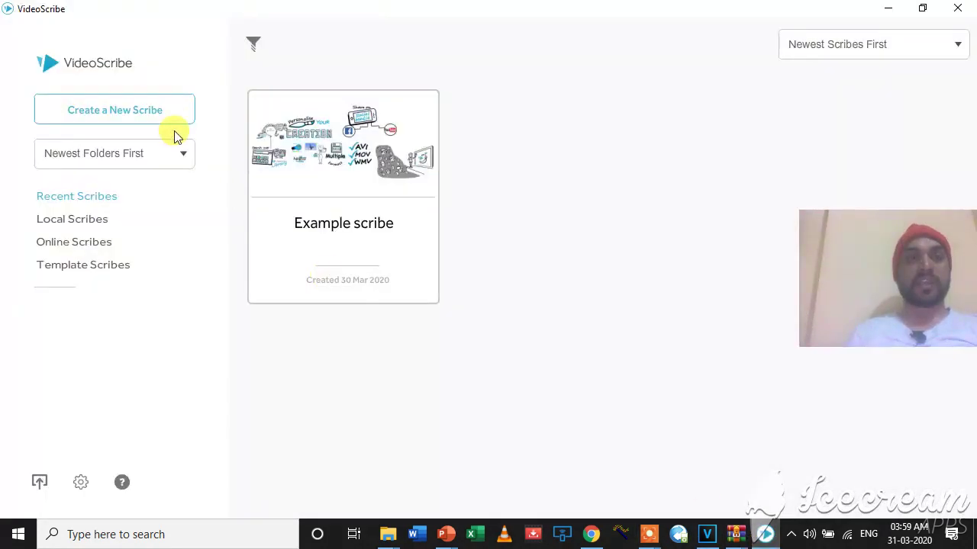
left_click(120, 117)
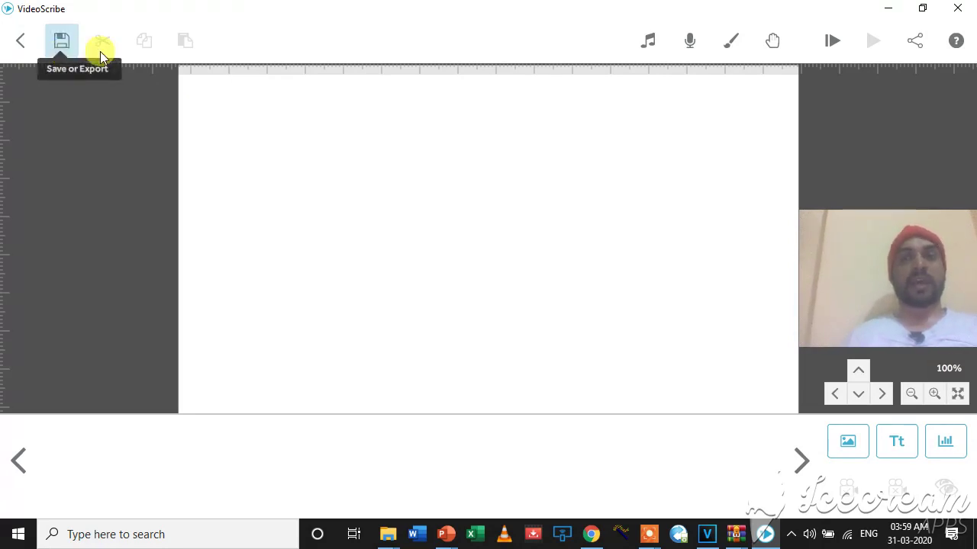
- Create a new text element with the words 'SUPPOSE THERE ARE 4 PERSON' and confirm it
left_click(897, 443)
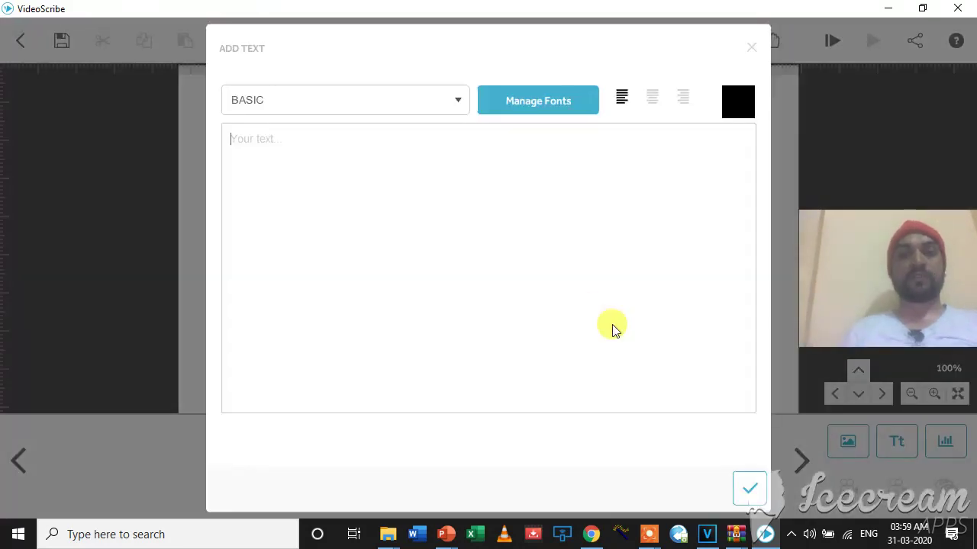
type("SUPPOSE THERE ARE 4 PERSON")
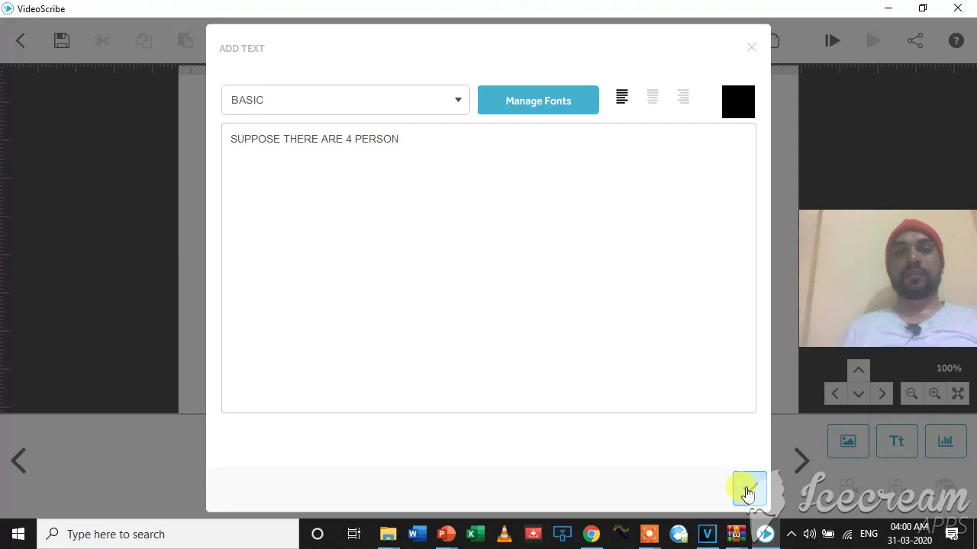
left_click(747, 490)
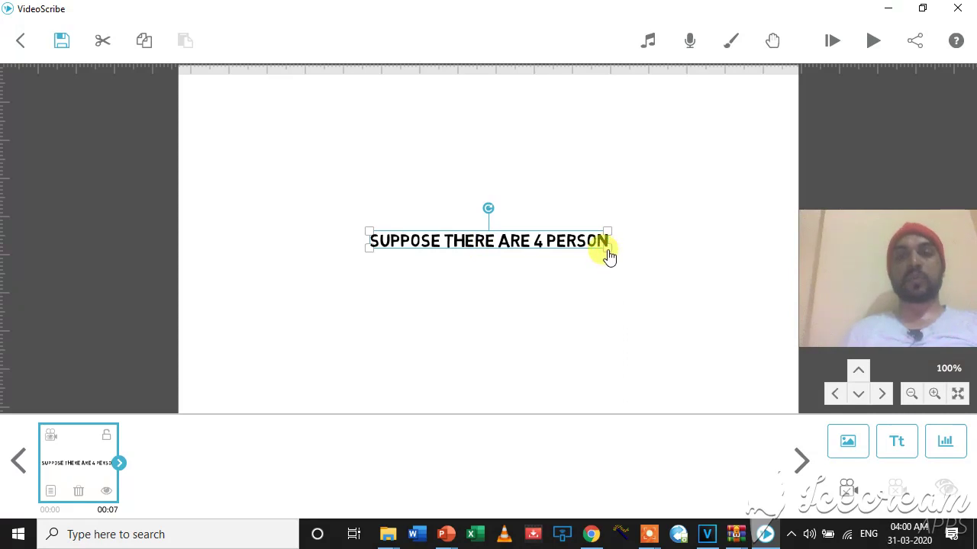
- Resize the 'SUPPOSE THERE ARE 4 PERSON' text and move it up near the canvas top
double_click(610, 256)
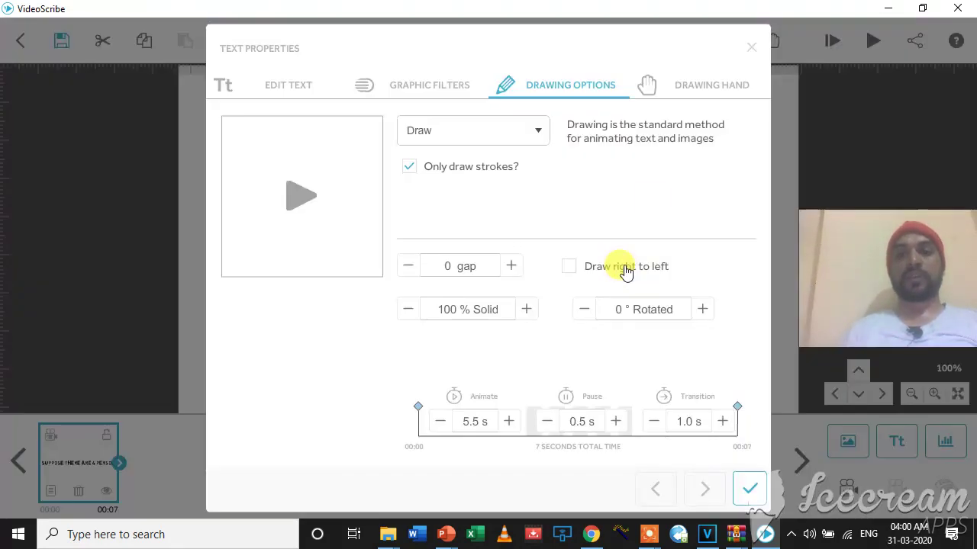
left_click(748, 54)
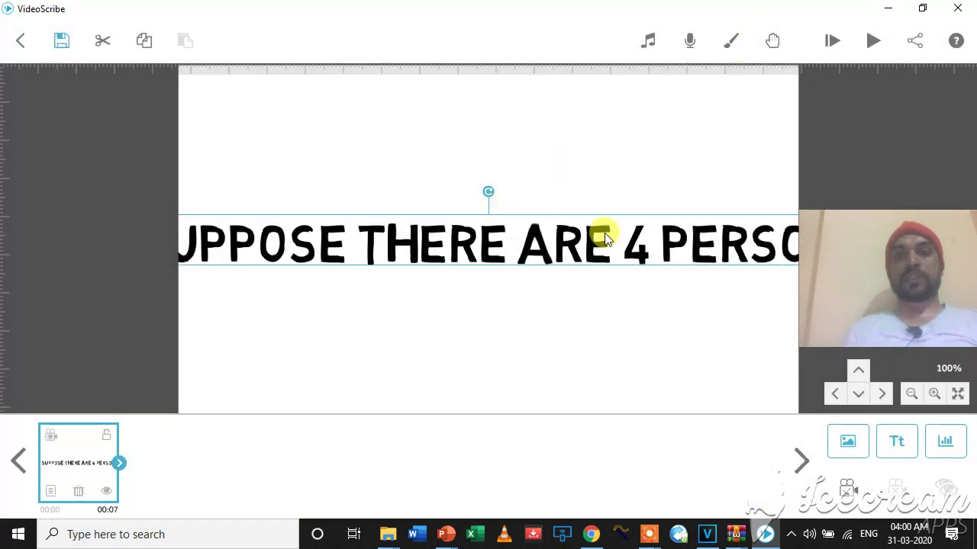
left_click_drag(605, 232, 475, 257)
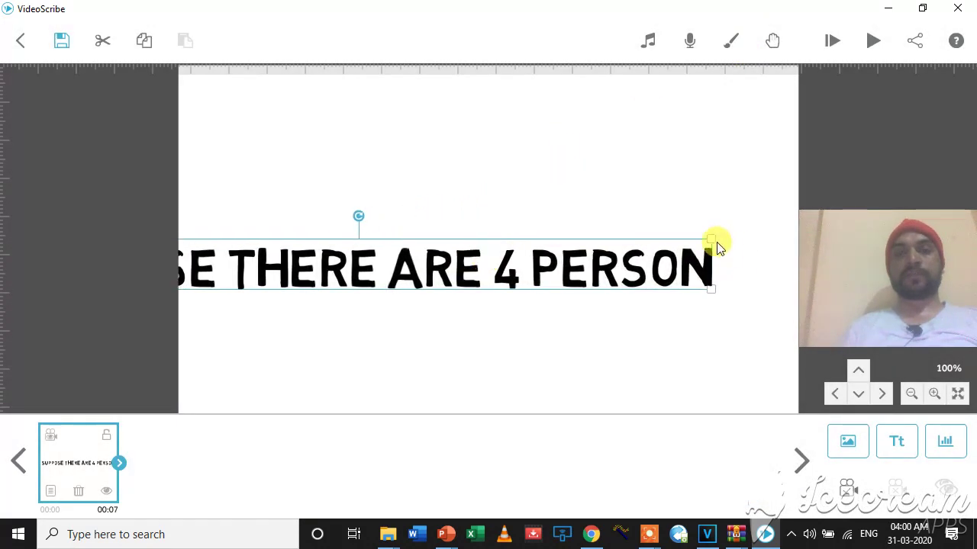
left_click_drag(713, 241, 696, 256)
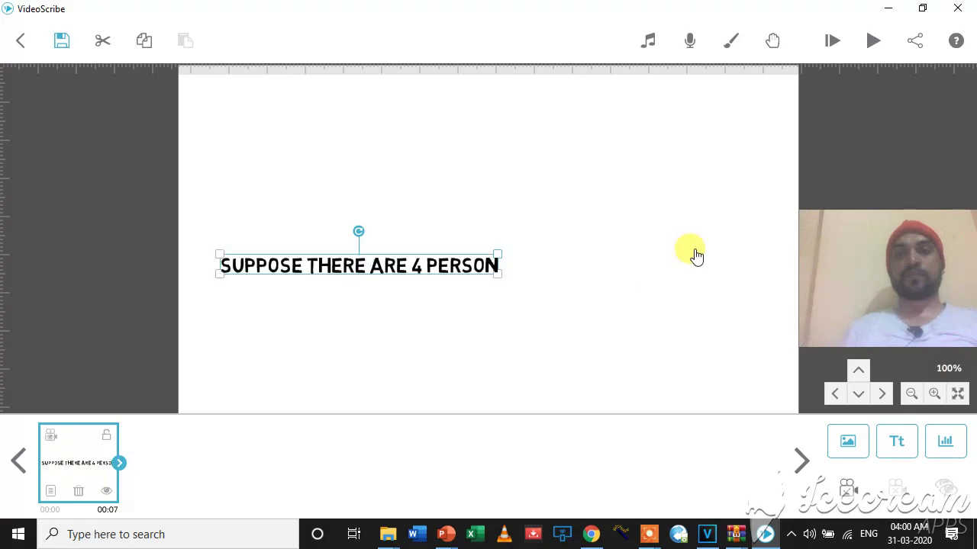
key("ctrl+z")
left_click_drag(427, 245, 540, 149)
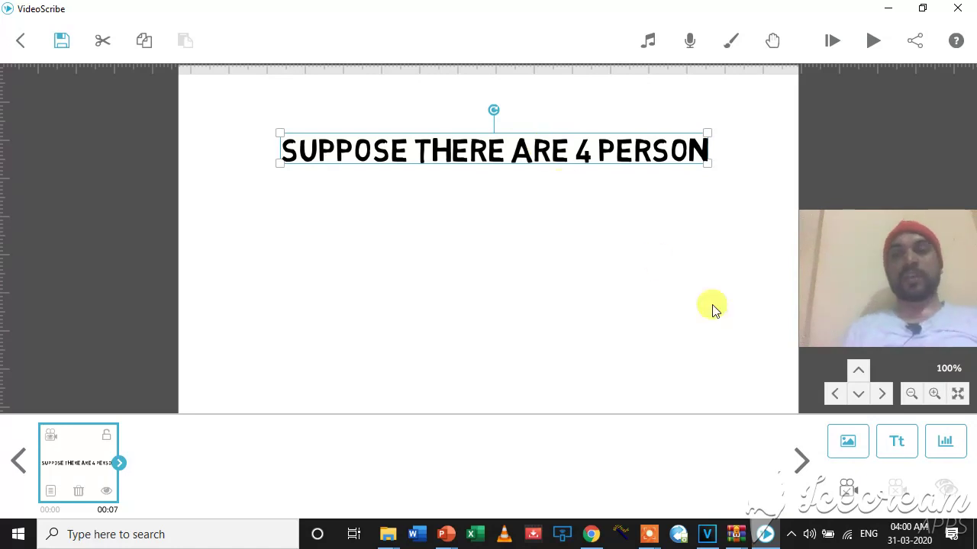
- Add a second text element reading 'A,B,C,D'
left_click(896, 442)
type("A,B,")
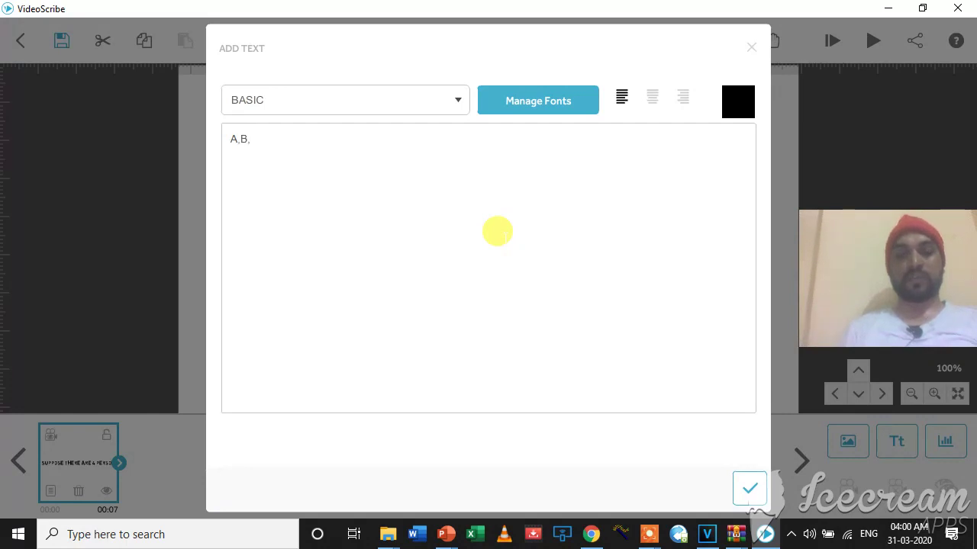
type("D")
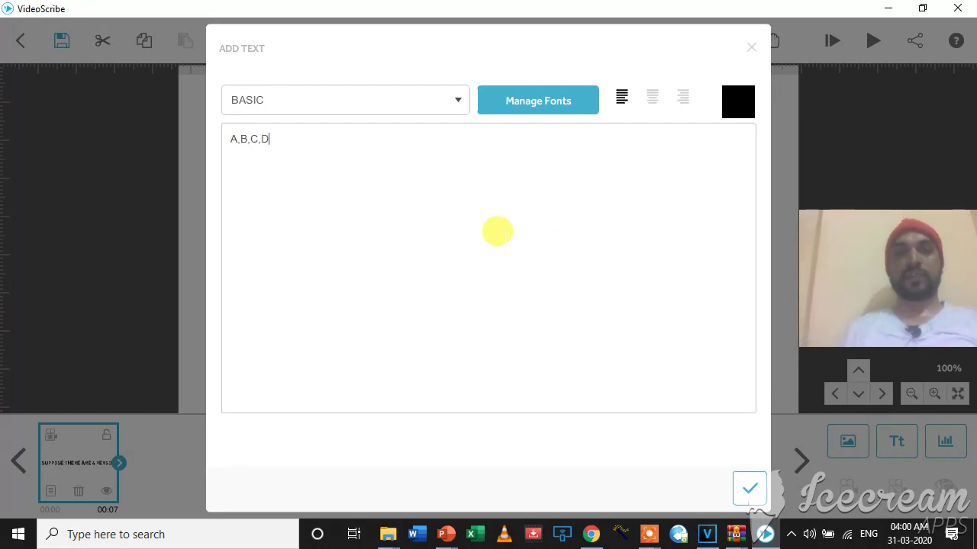
left_click(749, 489)
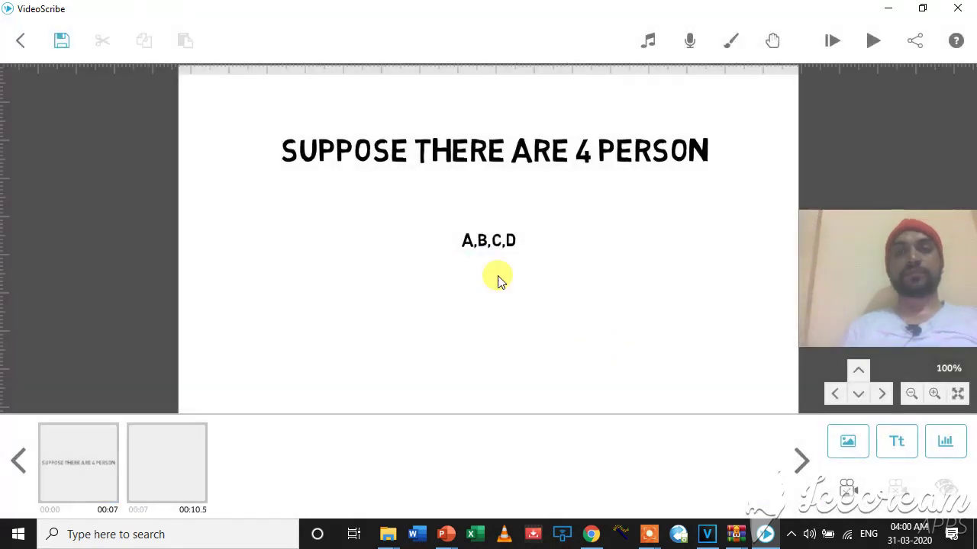
- Enlarge the A,B,C,D text and move it just below the heading
left_click(482, 248)
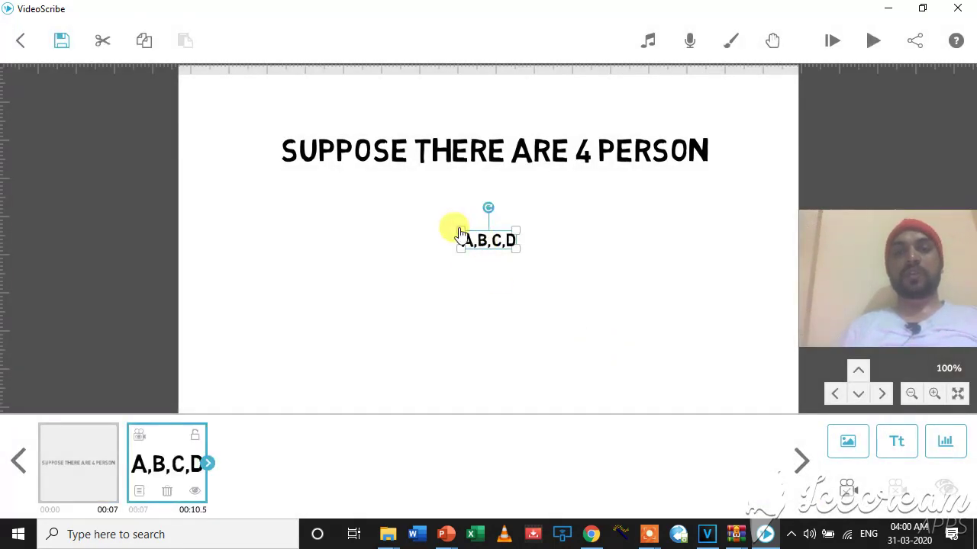
left_click_drag(461, 235, 452, 230)
left_click_drag(479, 244, 467, 208)
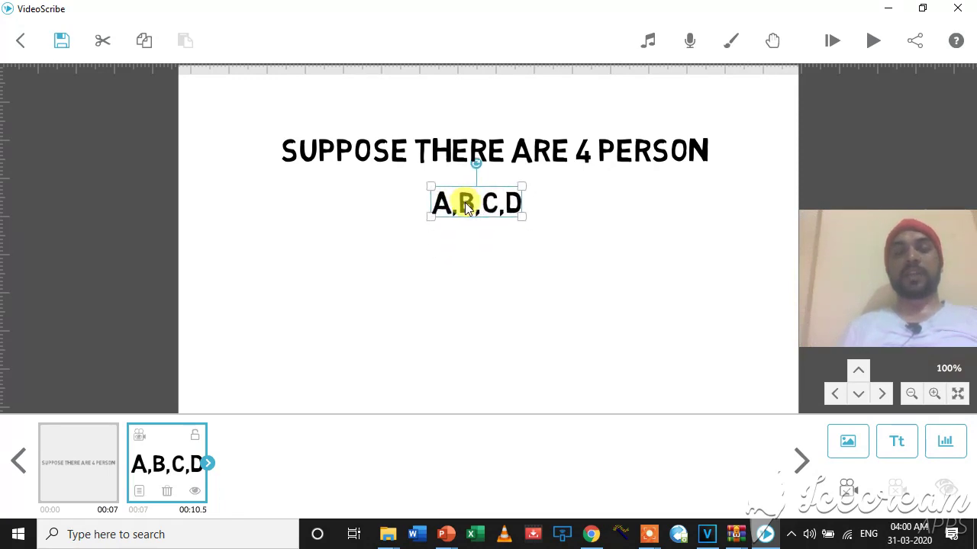
- Shorten the heading's drawing time, set its transition to 0.5 s, and keep the Draw style
left_click(65, 474)
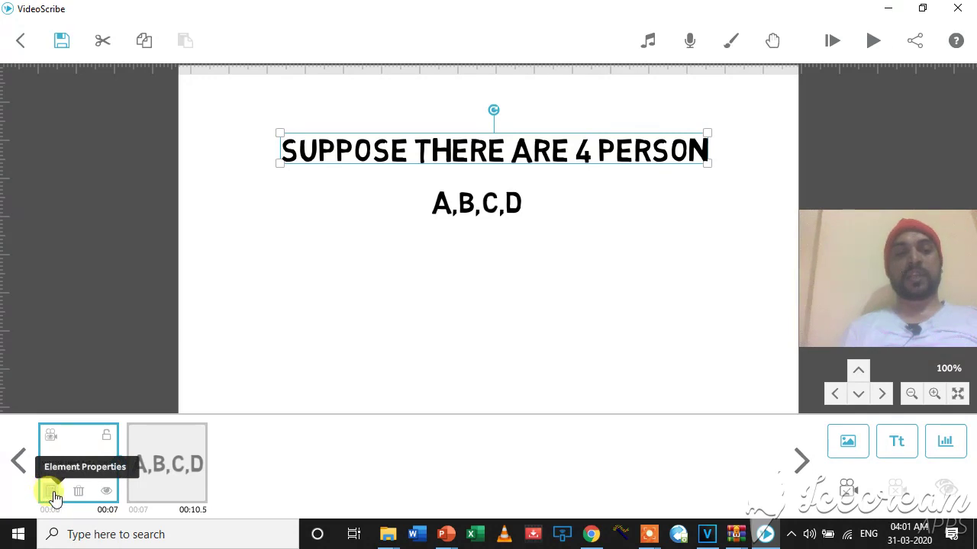
left_click(51, 491)
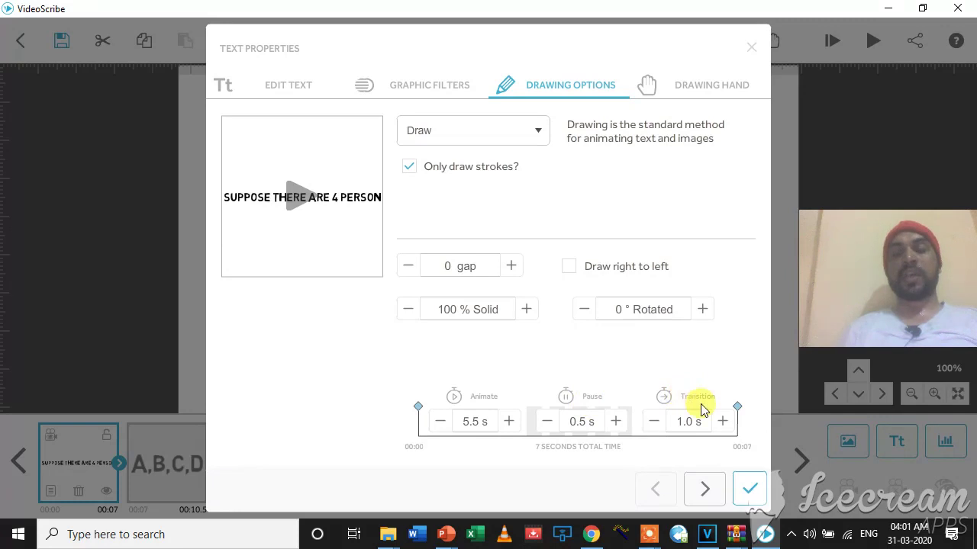
left_click(443, 424)
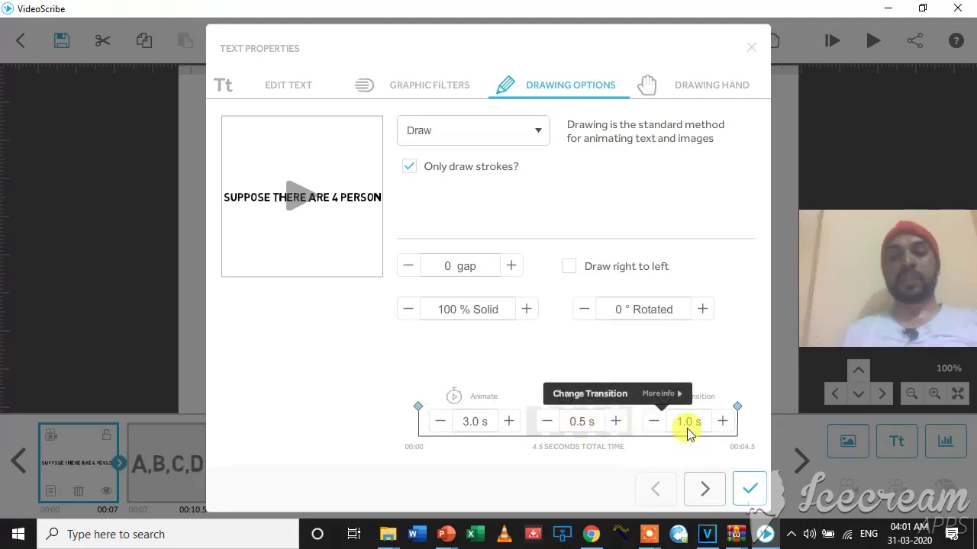
left_click(654, 422)
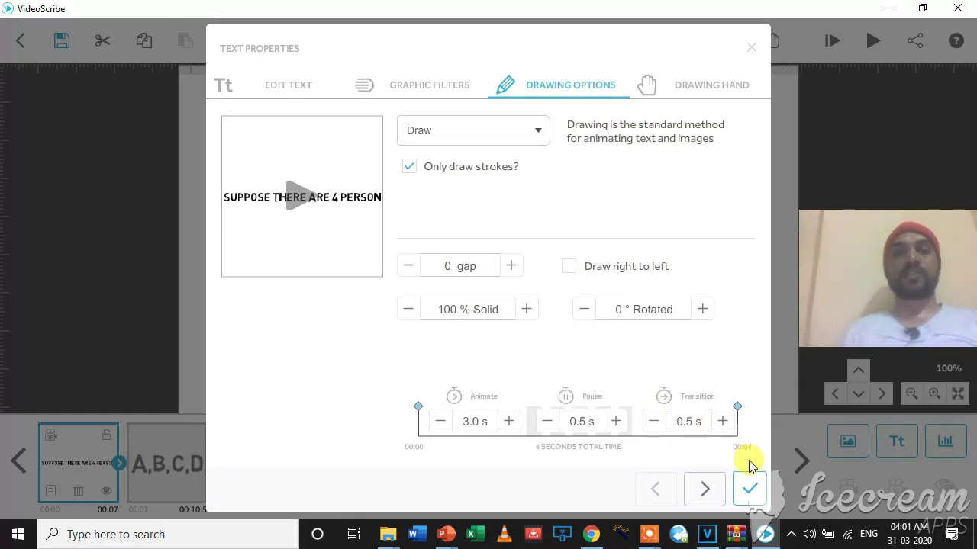
left_click(538, 135)
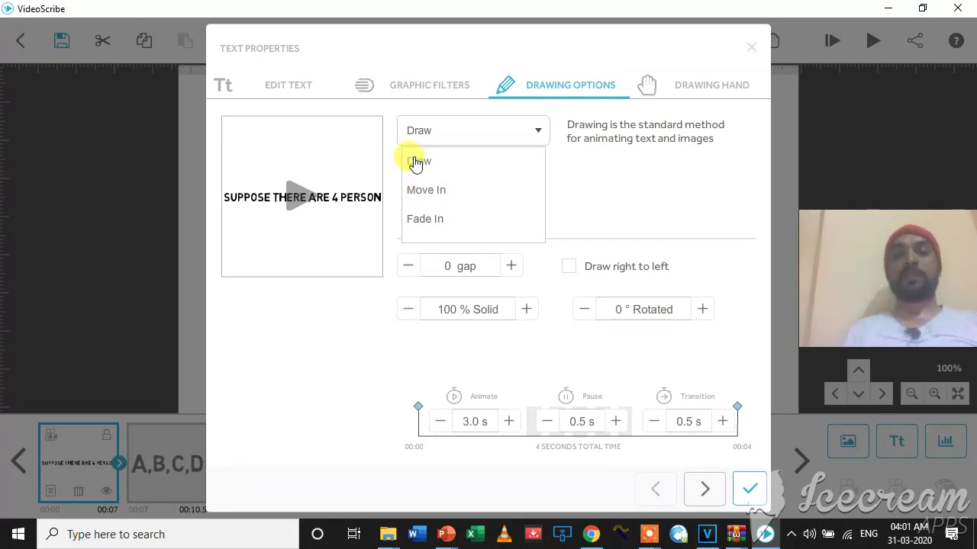
left_click(416, 162)
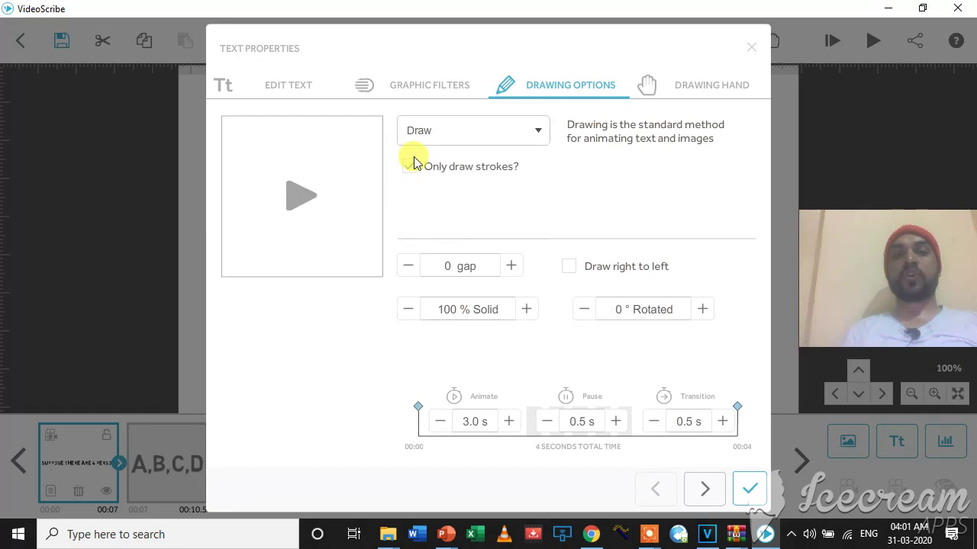
- Preview the first drawing hand for the text and confirm the text settings
left_click(691, 90)
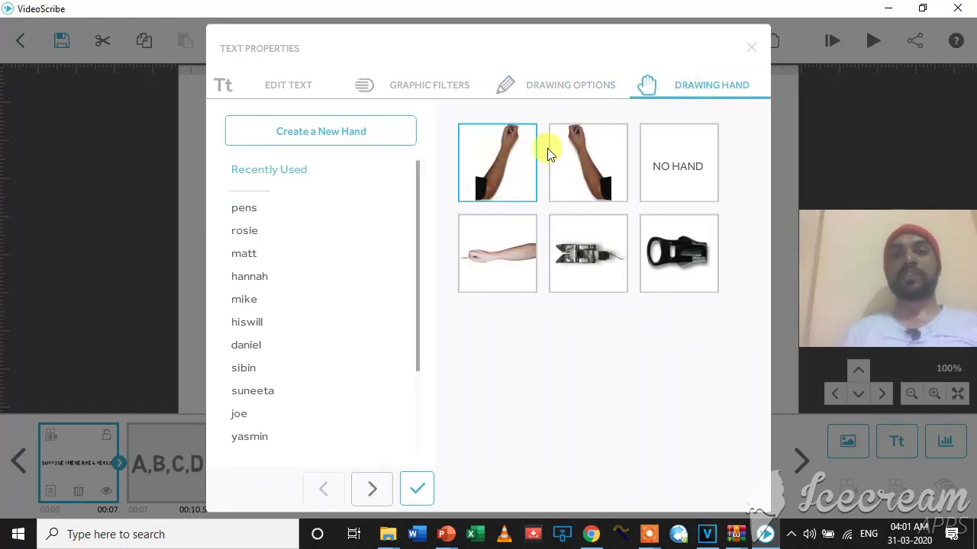
left_click(503, 156)
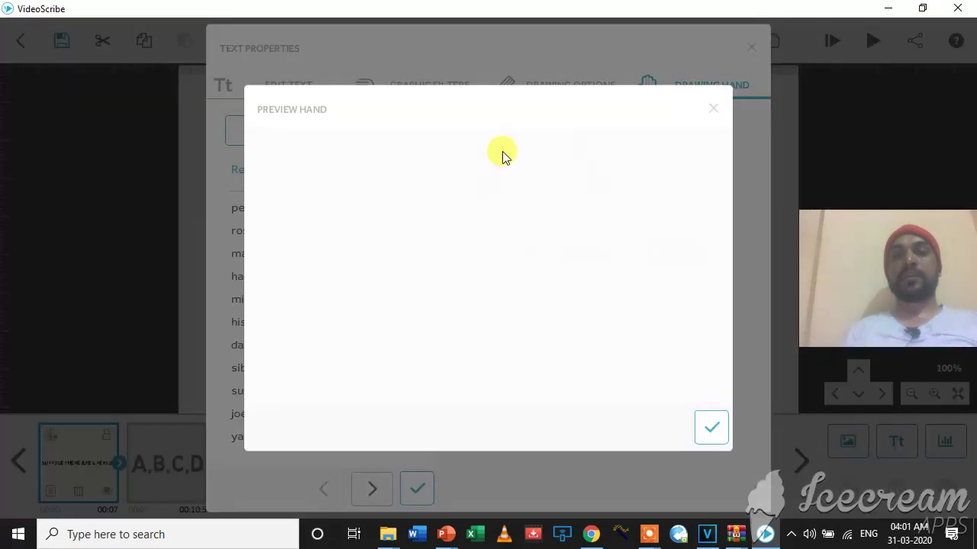
left_click(713, 432)
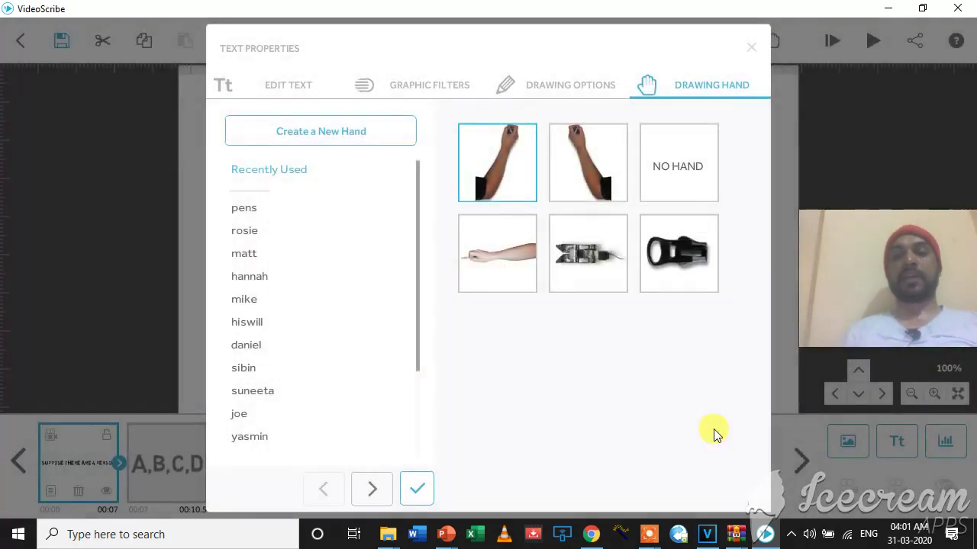
left_click(416, 489)
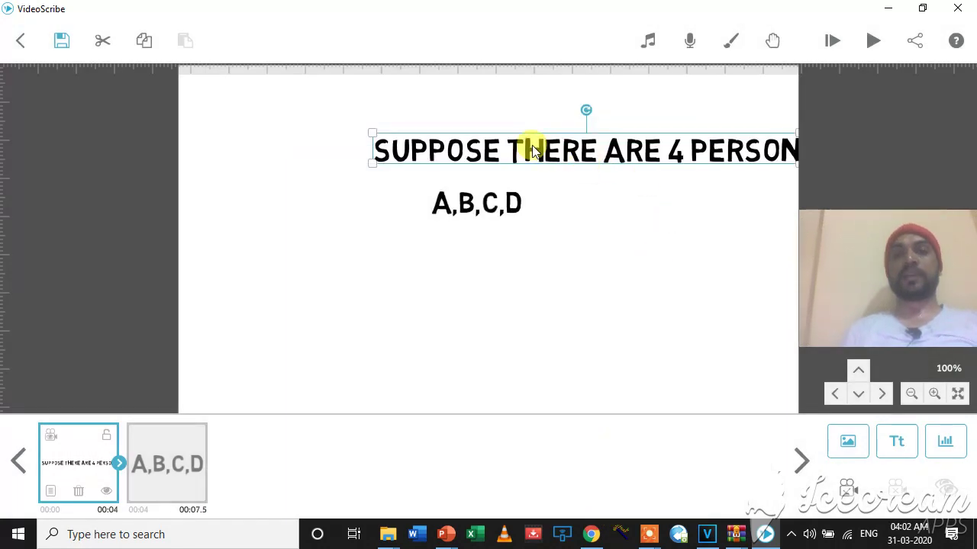
- Shift the heading slightly left and preview the whole scribe from the start
left_click_drag(533, 150, 482, 153)
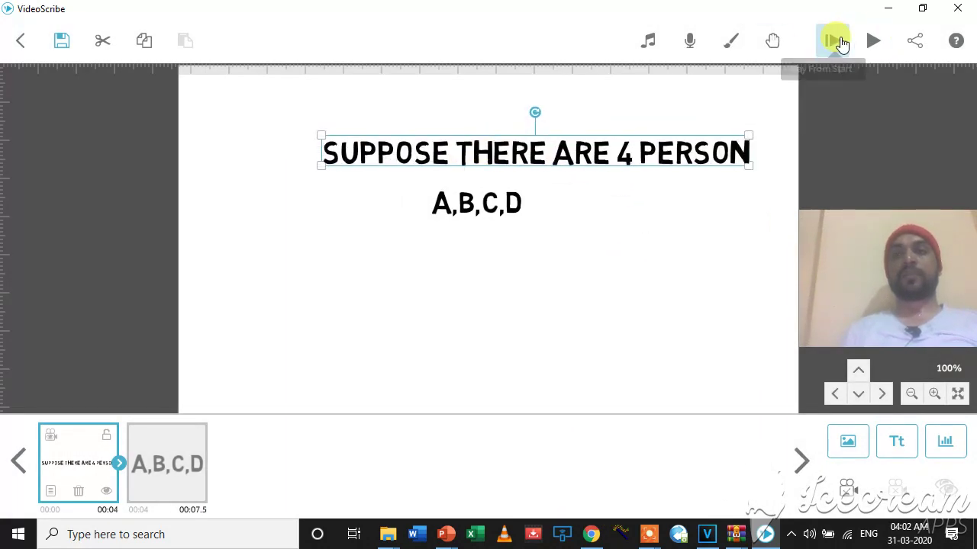
left_click(840, 39)
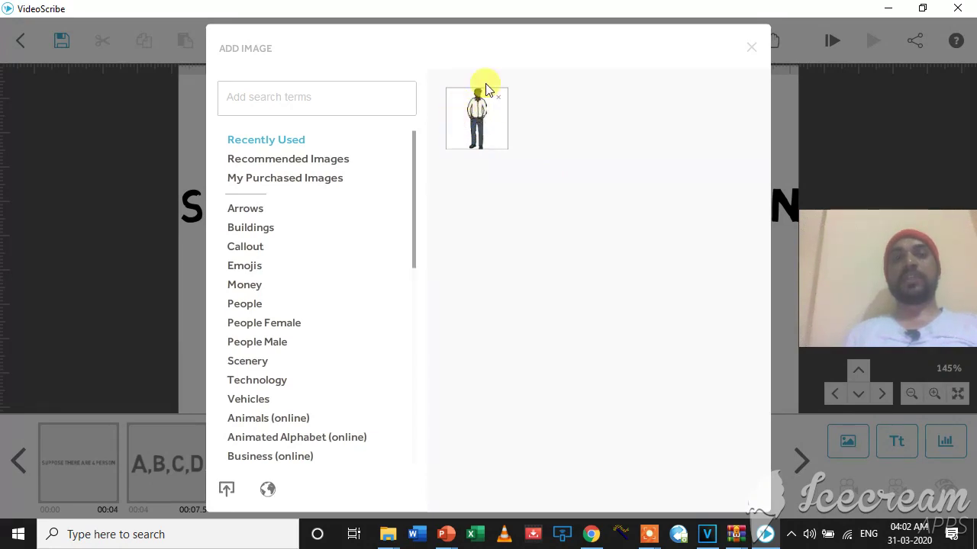
- Browse the Arrows, Buildings, Callout, Money and People images, then add the standing man from Recently Used
left_click(294, 96)
type("N")
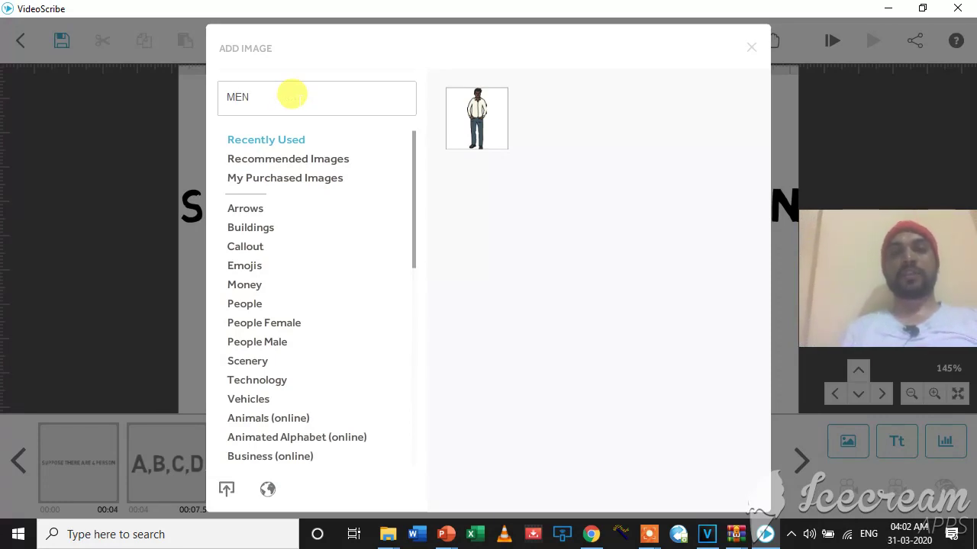
key("BackSpace")
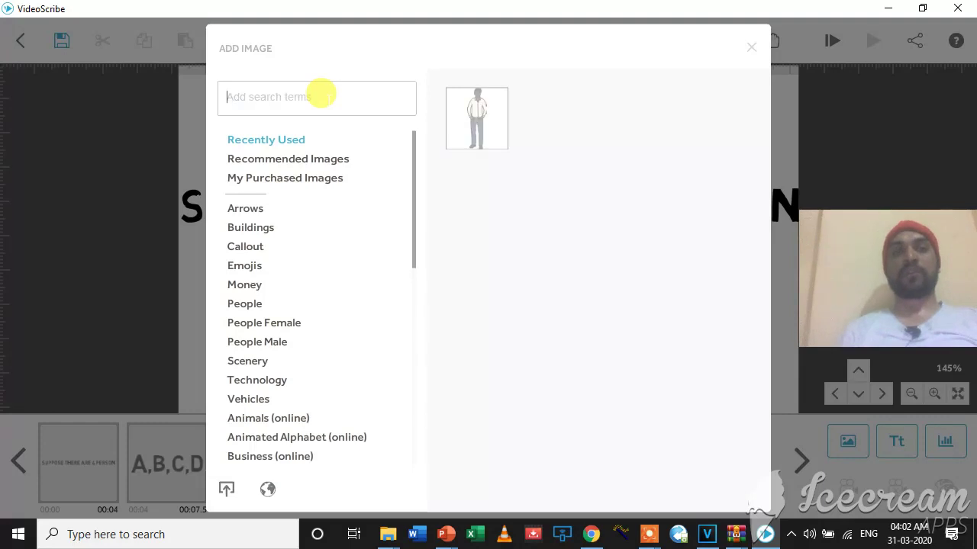
left_click(239, 212)
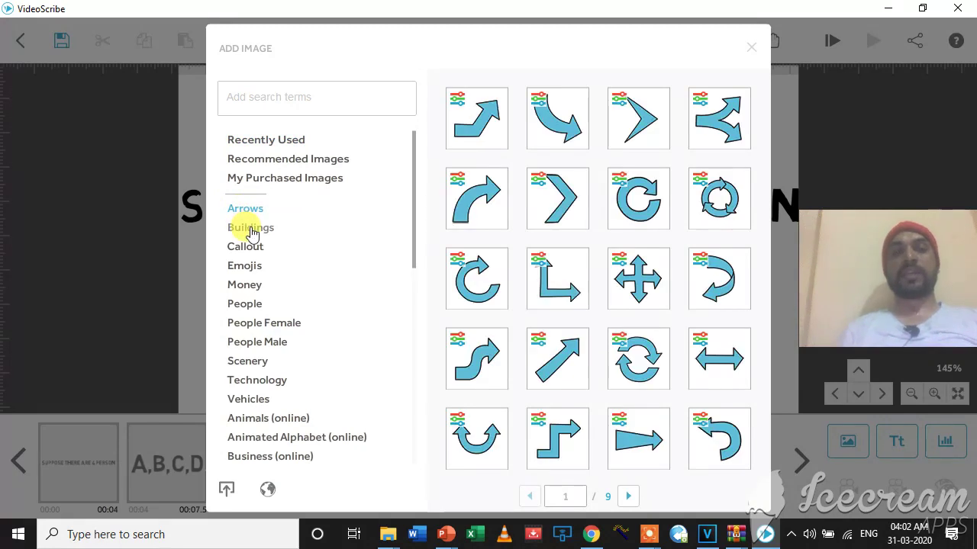
left_click(252, 229)
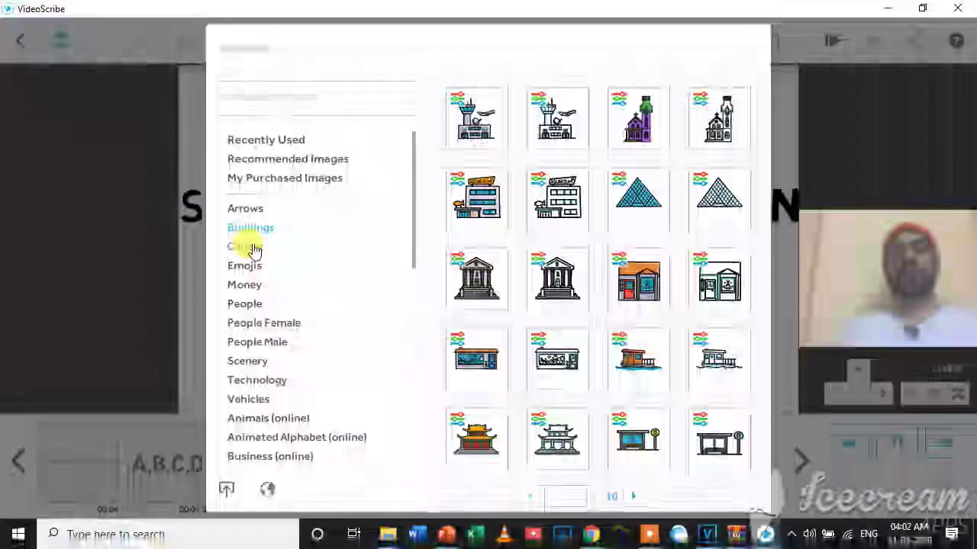
left_click(251, 267)
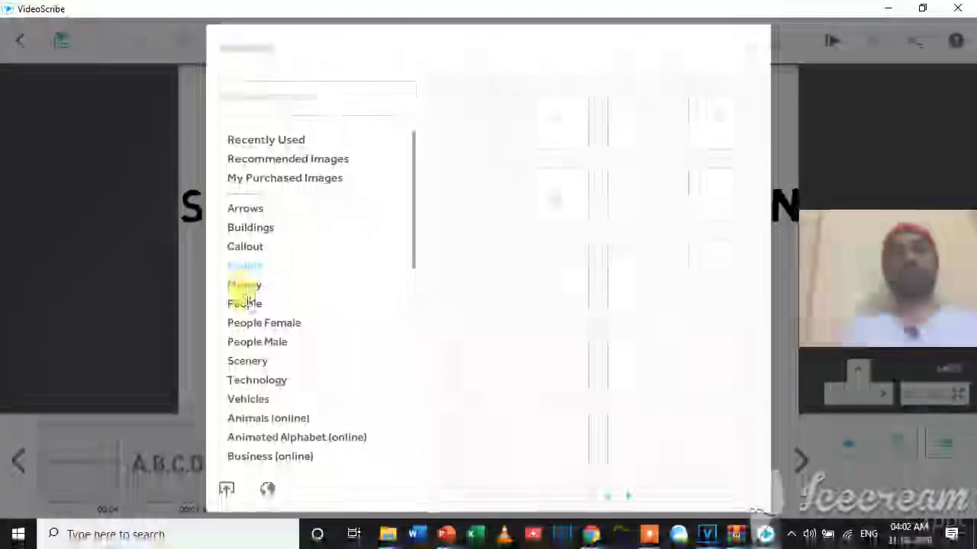
left_click(248, 297)
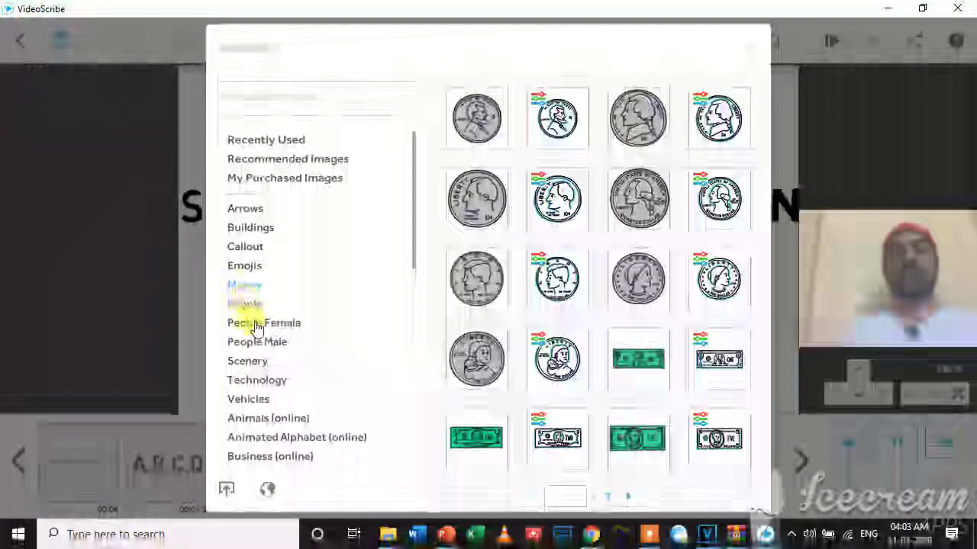
left_click(255, 321)
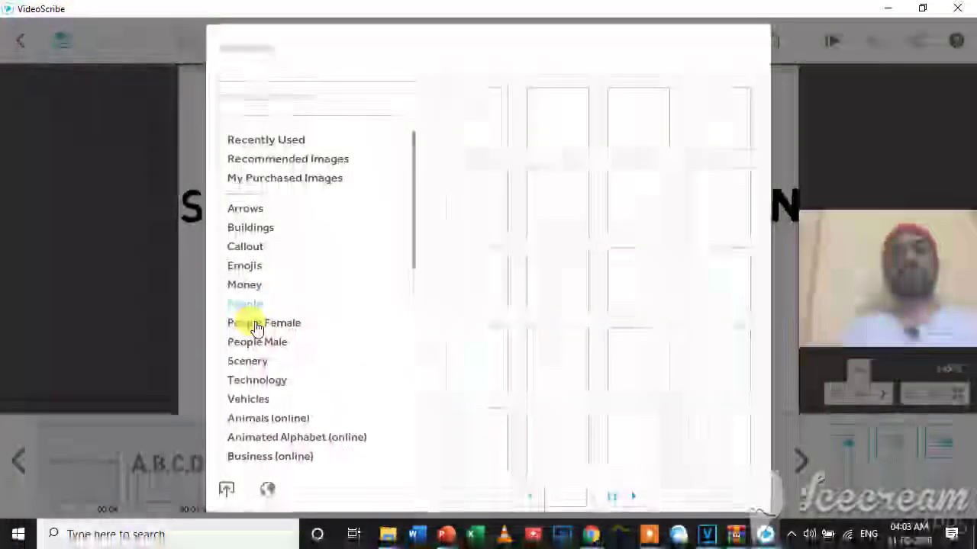
left_click(264, 142)
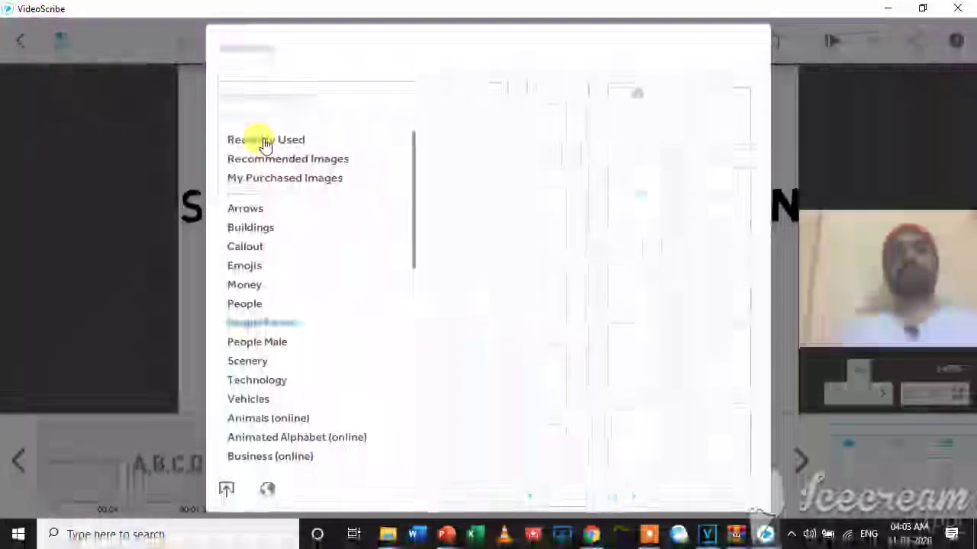
left_click(474, 113)
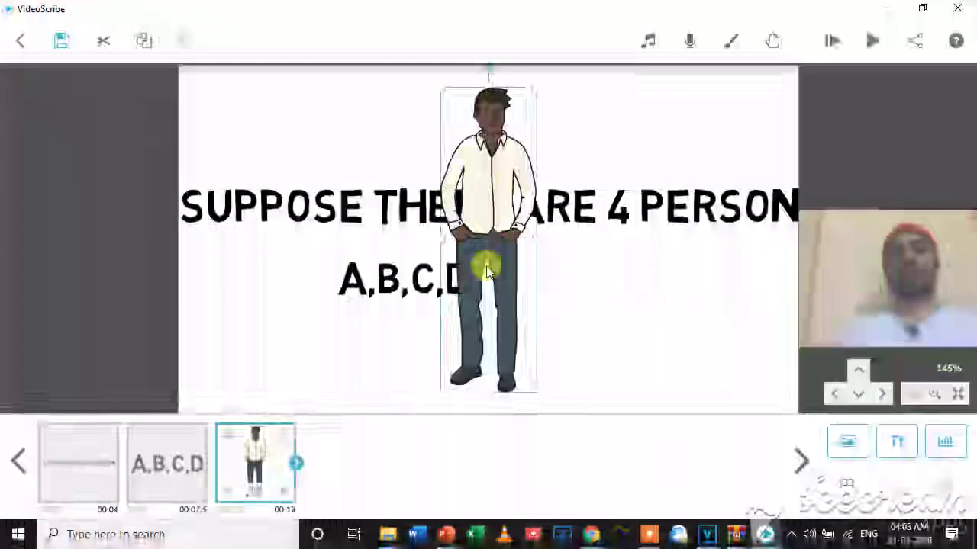
- Place the man at the bottom-left and set his animation to Move In
left_click_drag(500, 127, 267, 360)
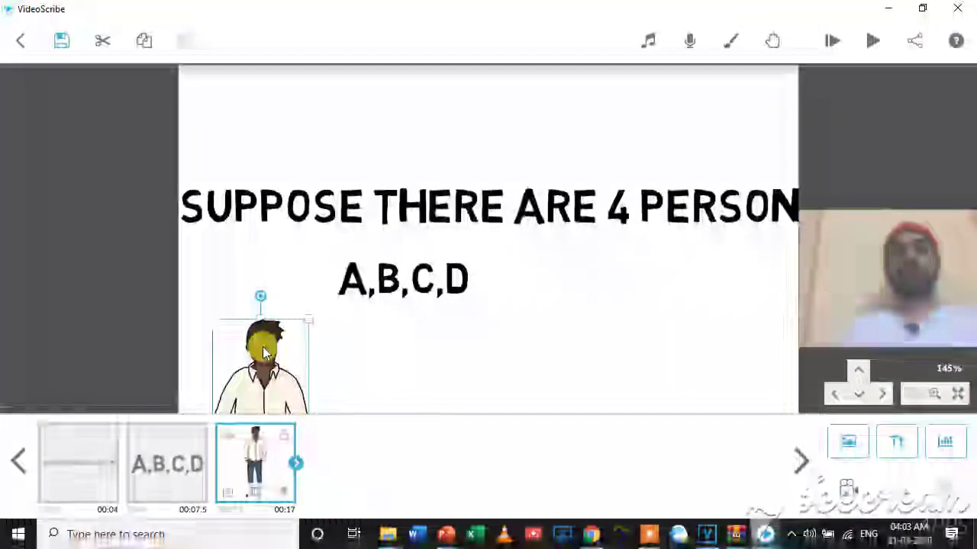
left_click(229, 495)
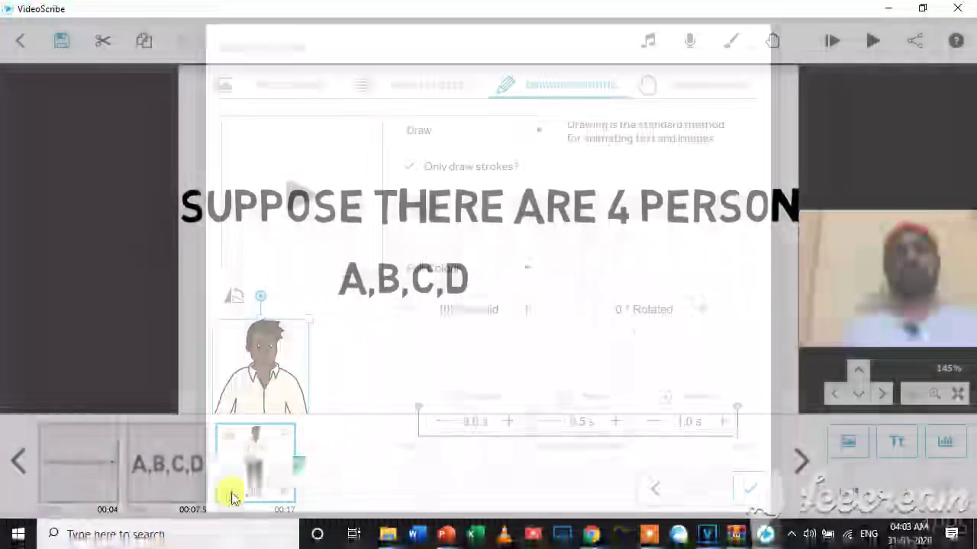
left_click(536, 134)
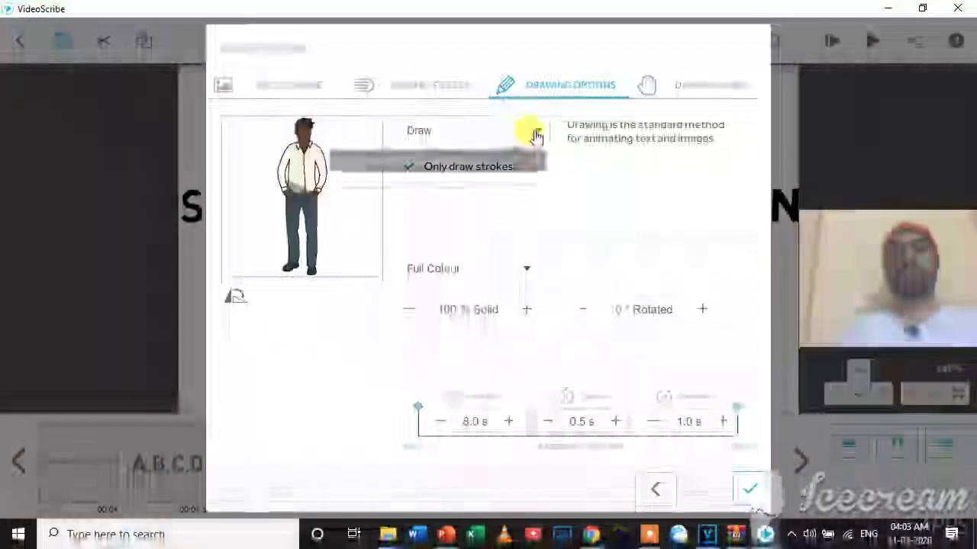
left_click(437, 189)
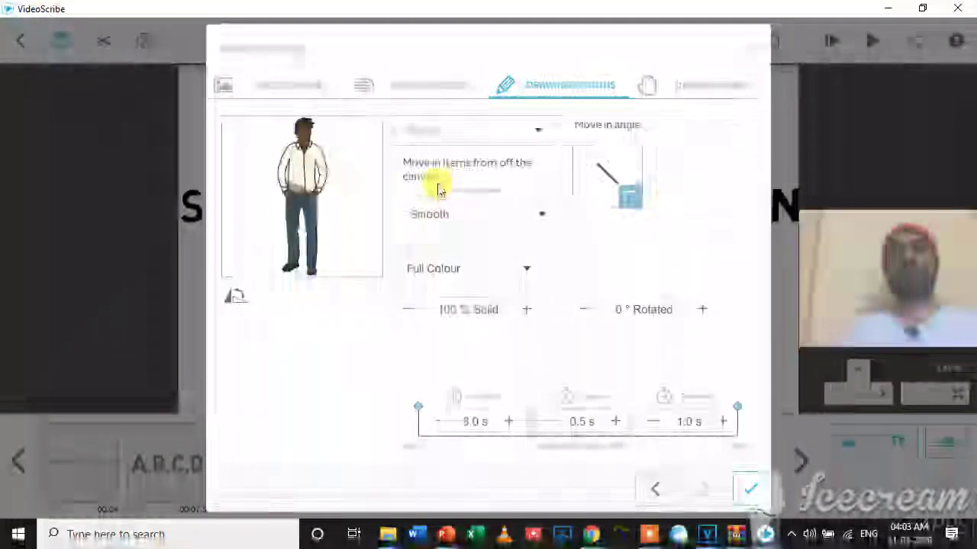
left_click(684, 90)
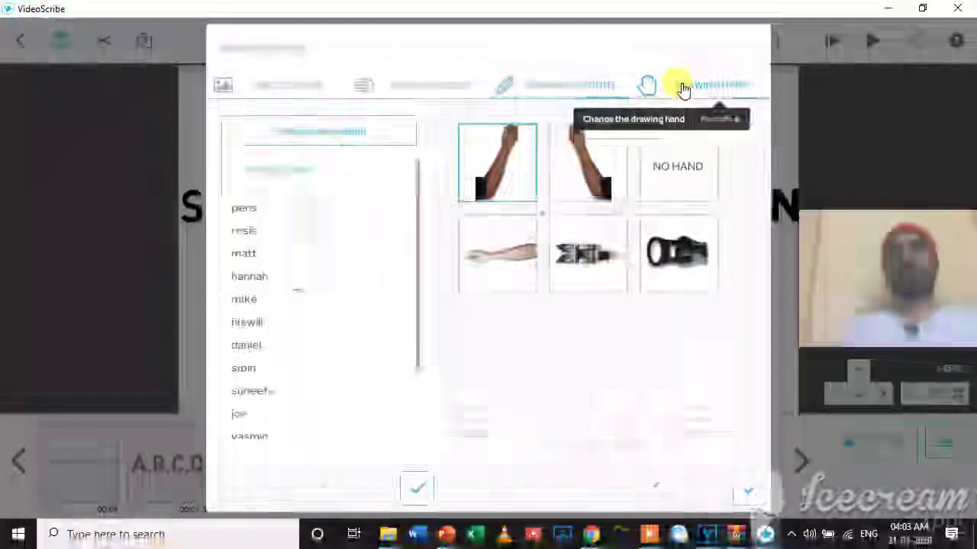
left_click(553, 90)
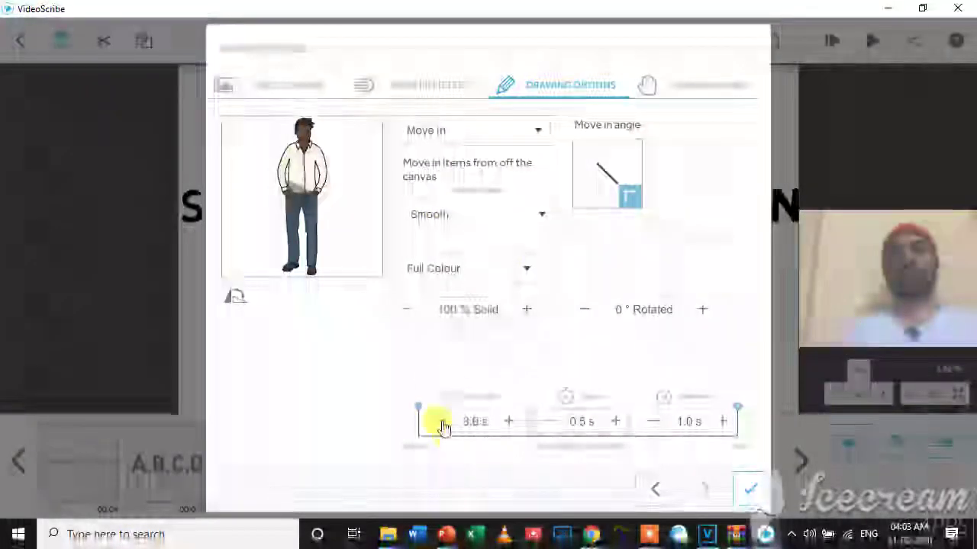
- Cut the man's animation time to 2.0 s and shorten his transition time
left_click(473, 421)
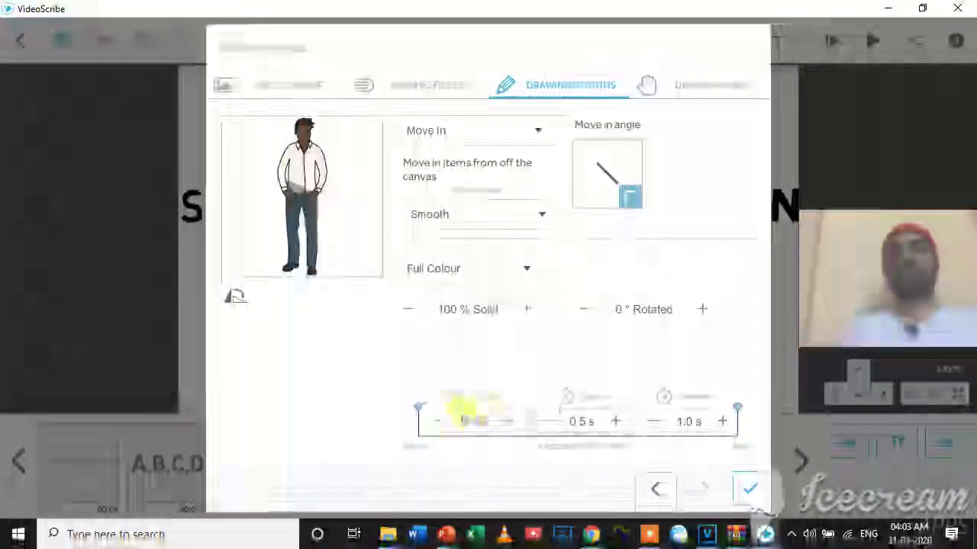
type("0.5")
key("Return")
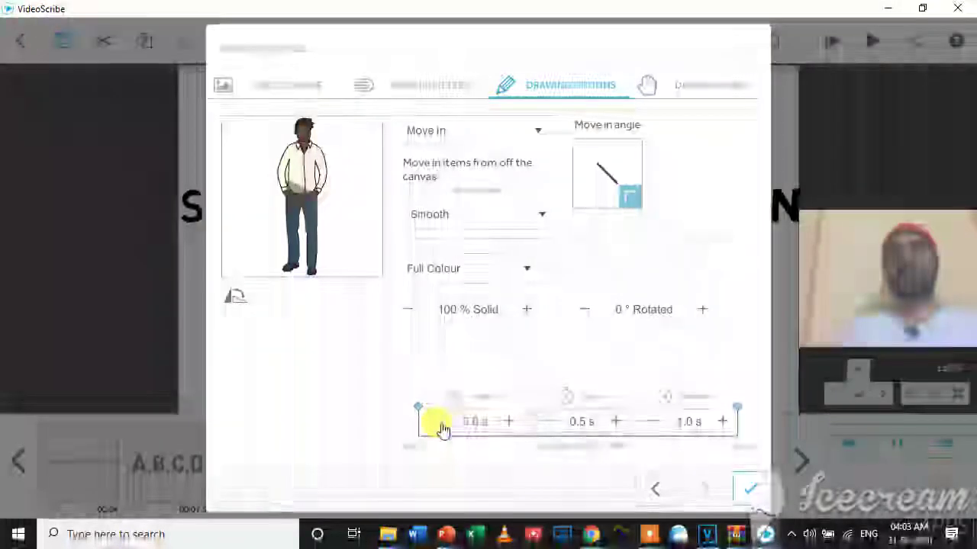
left_click(441, 424)
left_click(441, 424)
left_click(441, 424)
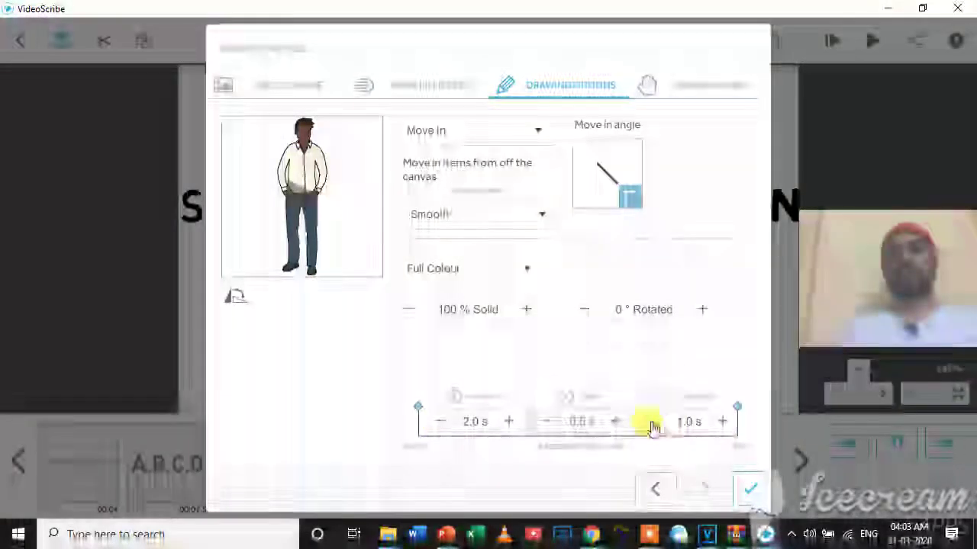
left_click(654, 423)
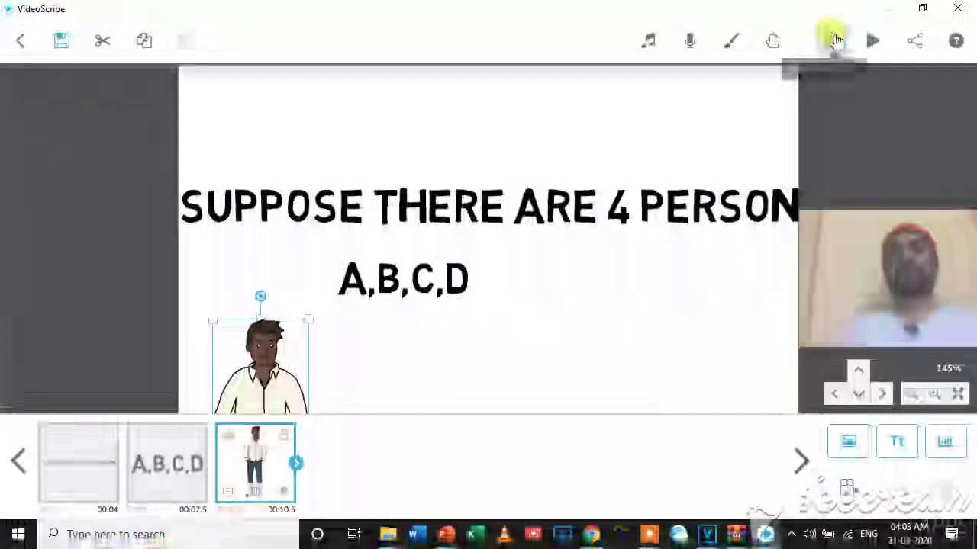
- Preview the scribe, then paste two copies of the man to line up three men side by side
left_click(834, 40)
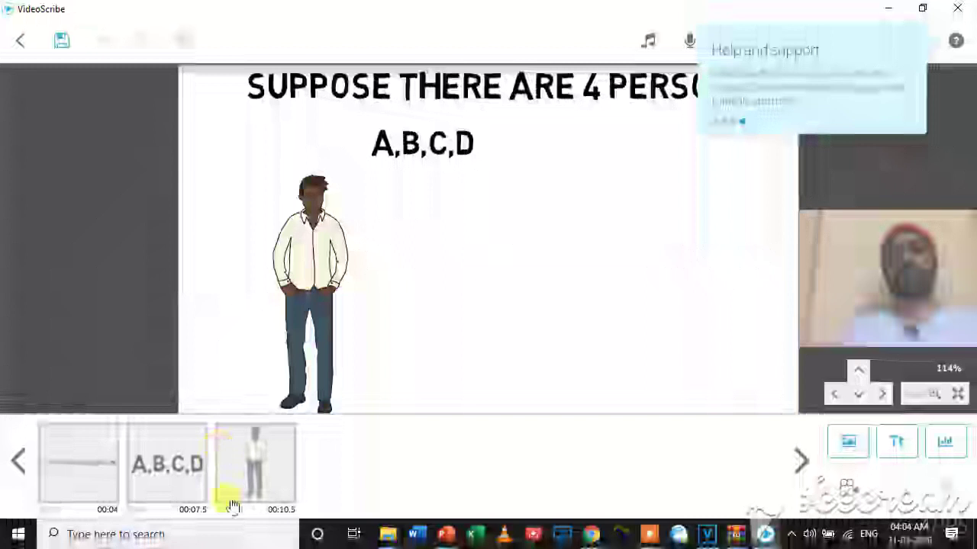
left_click(300, 247)
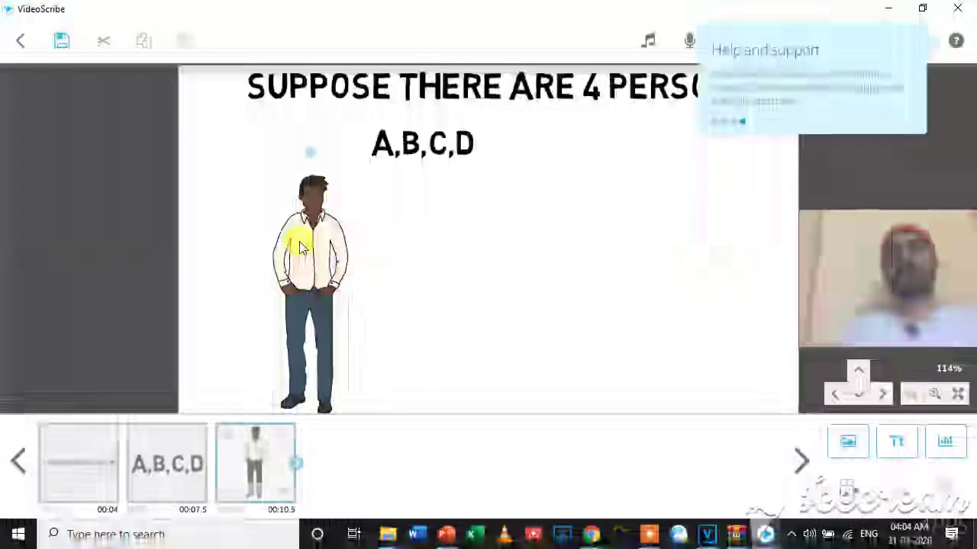
key("ctrl+c")
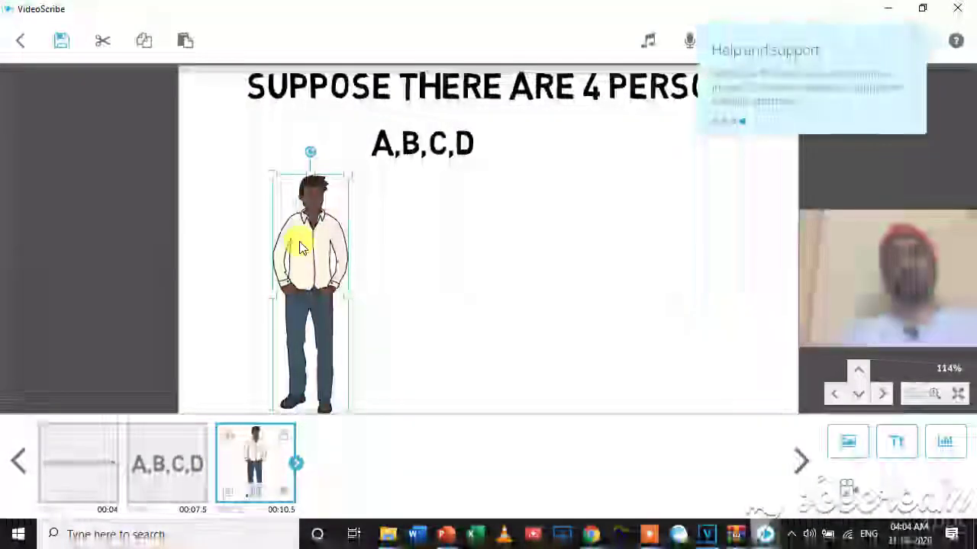
key("ctrl+v")
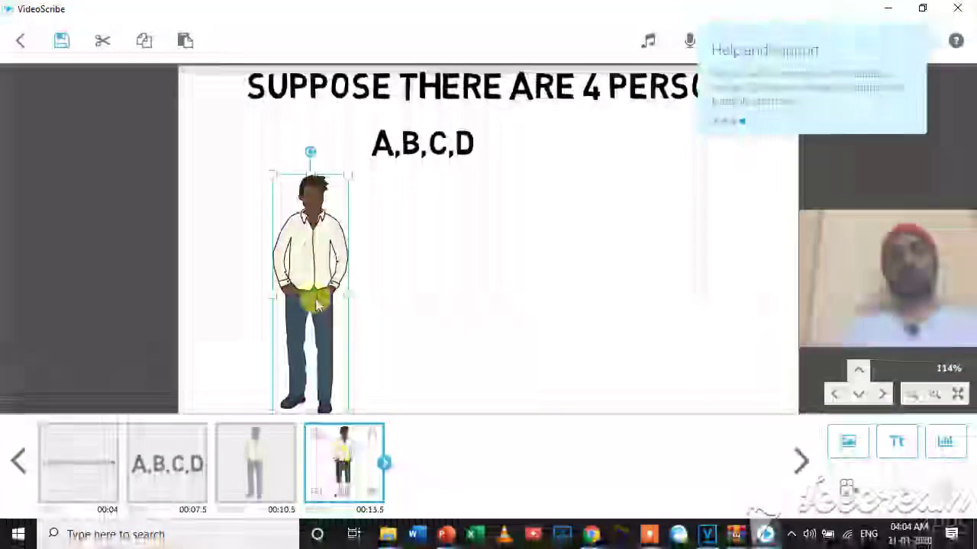
left_click_drag(319, 304, 412, 304)
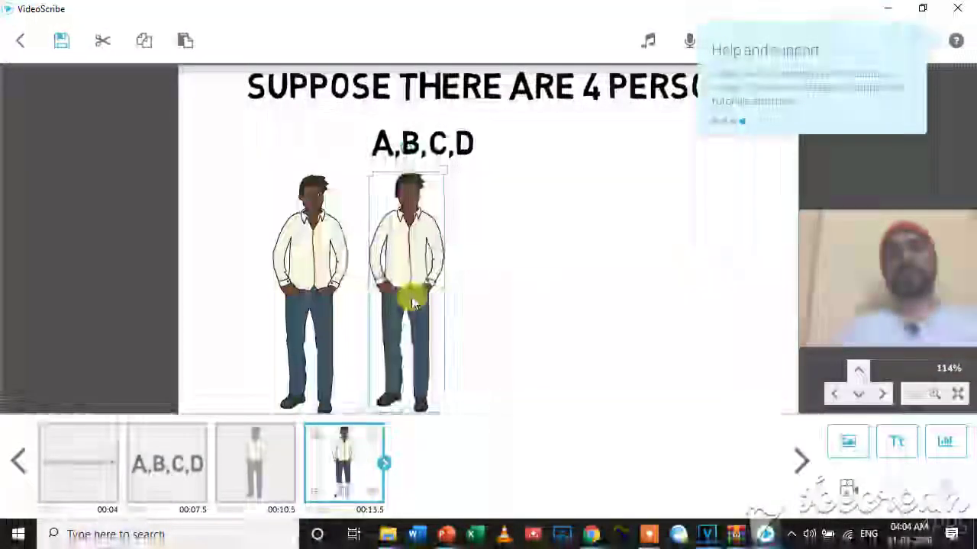
key("ctrl+v")
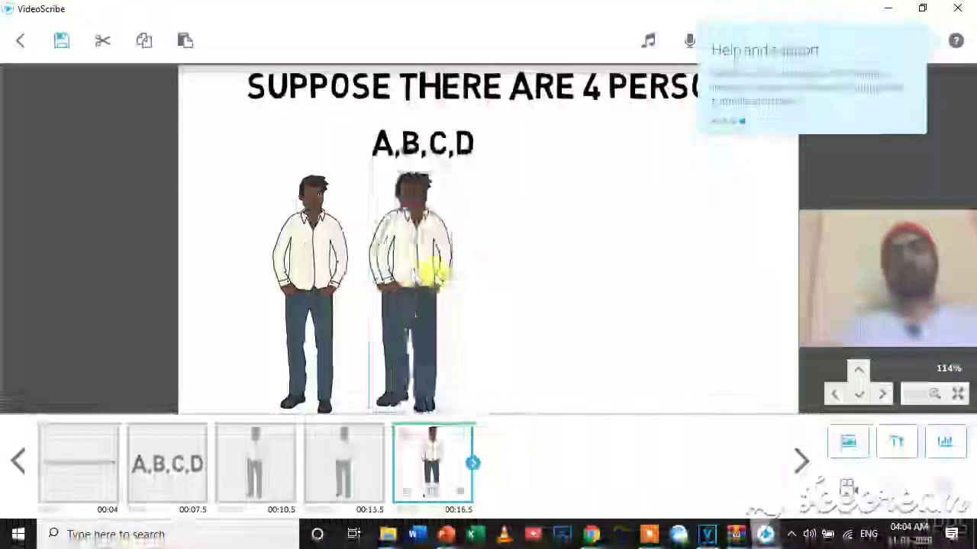
left_click_drag(432, 272, 517, 278)
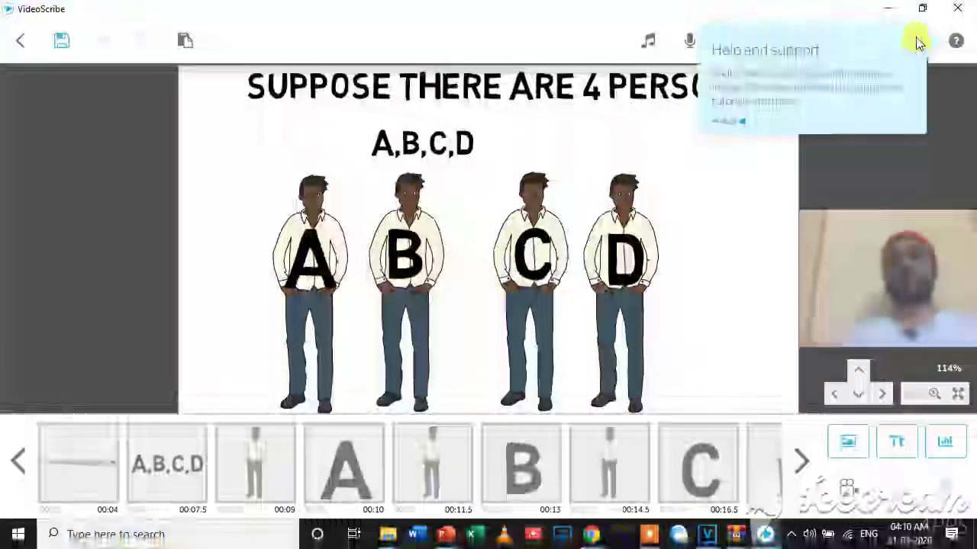
- Start a Download as PPT export, cancel the render, and minimize VideoScribe
left_click(915, 34)
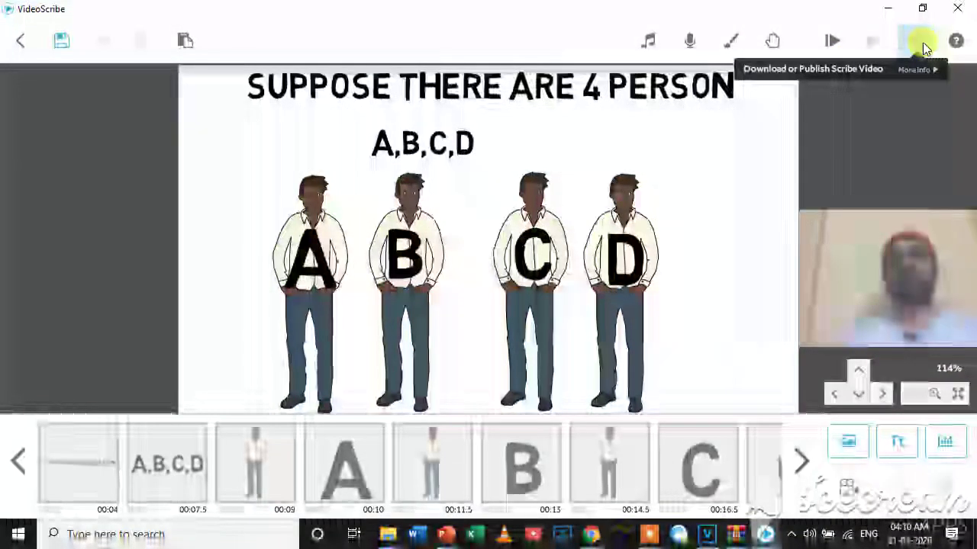
left_click(922, 44)
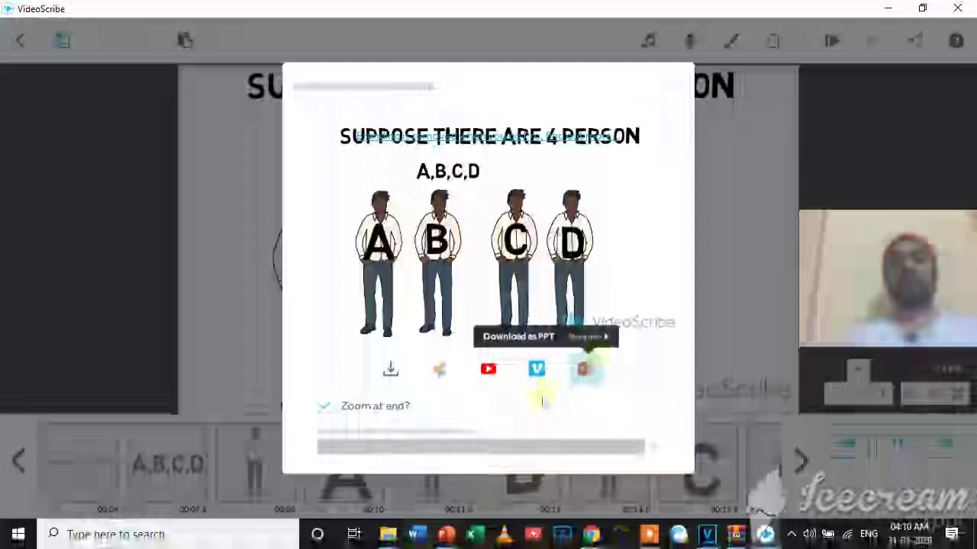
left_click(583, 369)
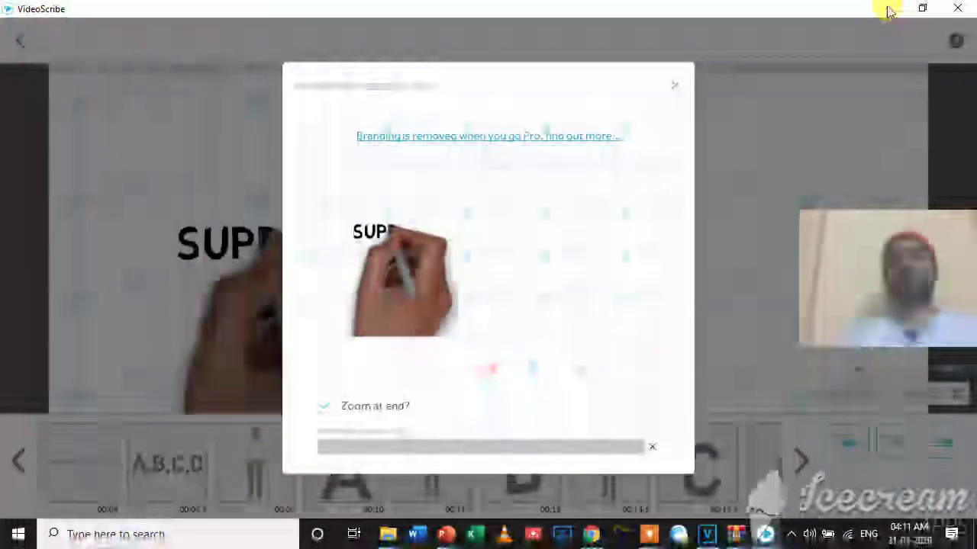
left_click(652, 446)
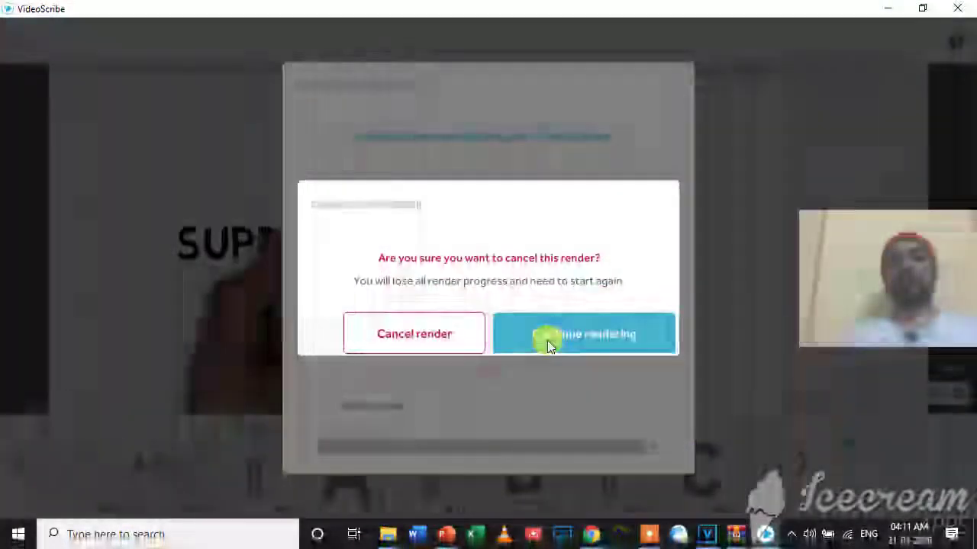
left_click(393, 334)
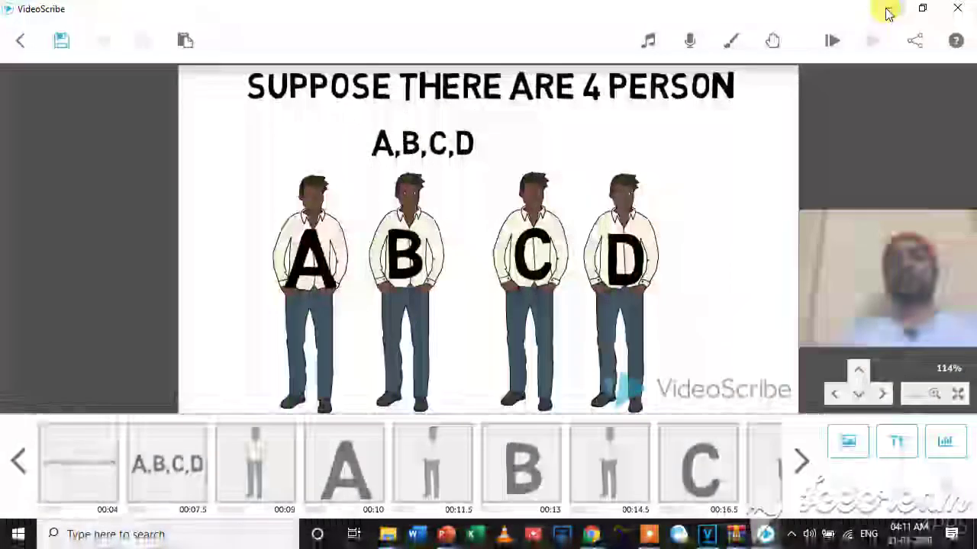
left_click(888, 14)
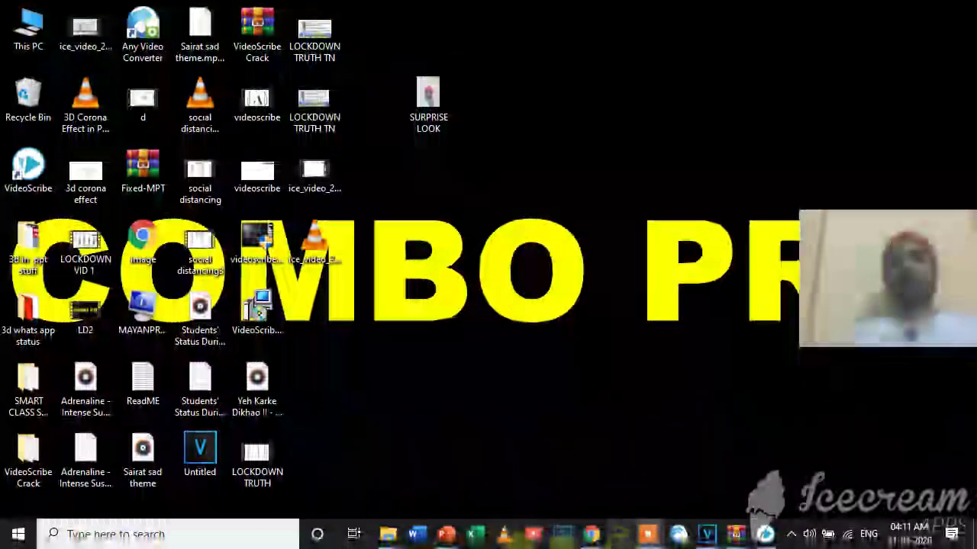
- Bring up the videoscribe presentation and review slides 2 and 3, including the 'If A and C are friends' caption
mouse_move(451, 539)
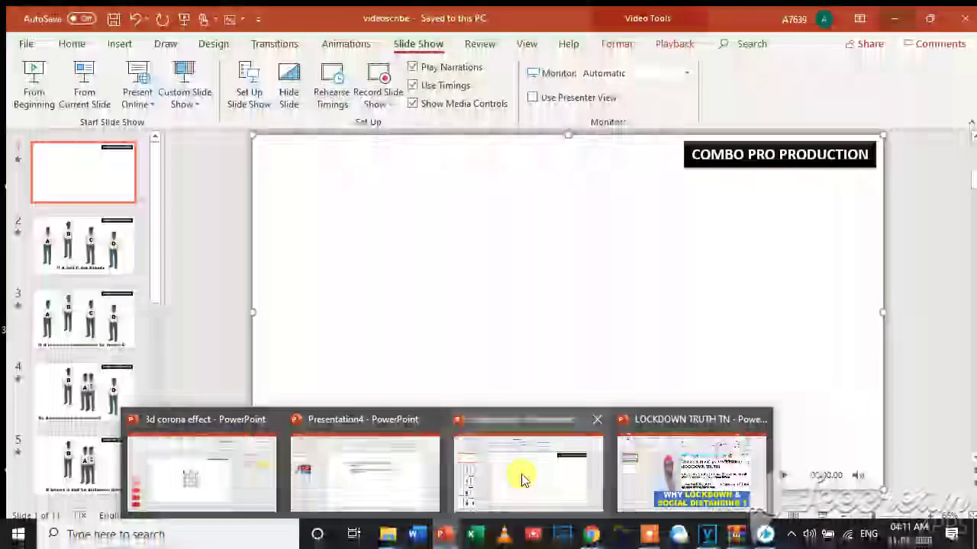
left_click(519, 469)
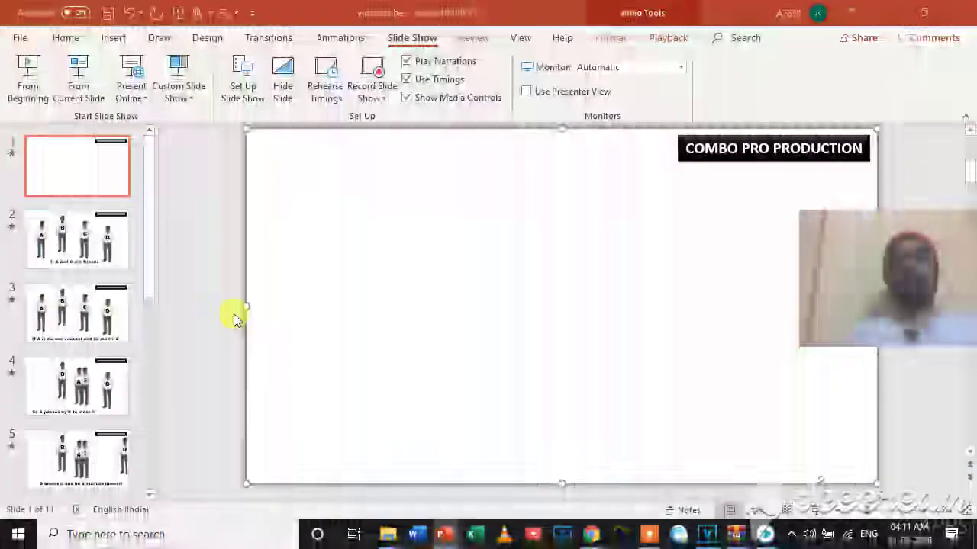
left_click(45, 238)
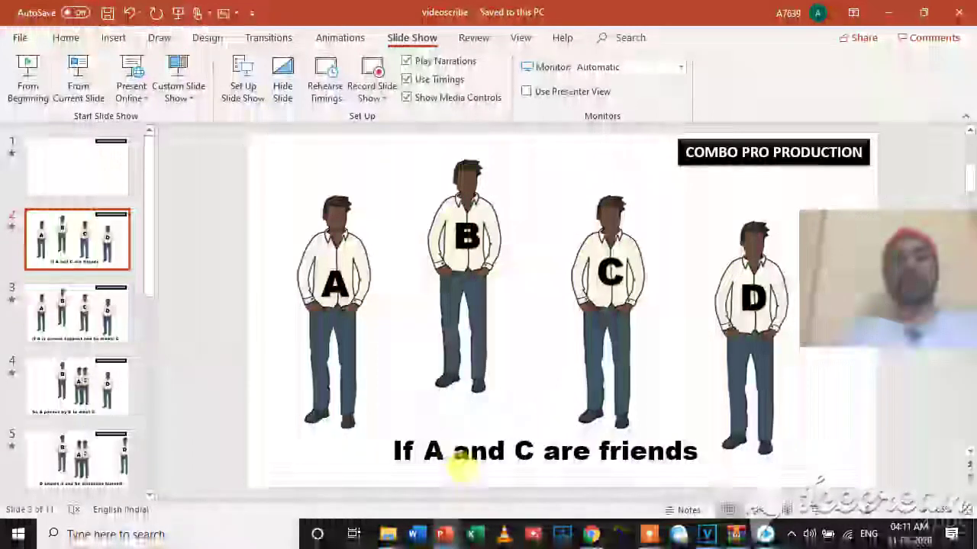
left_click(437, 441)
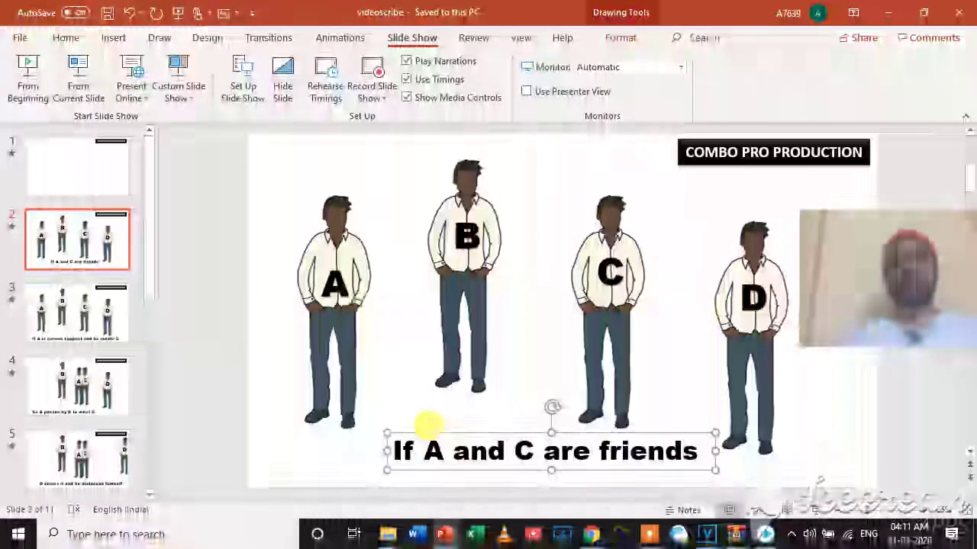
left_click(97, 328)
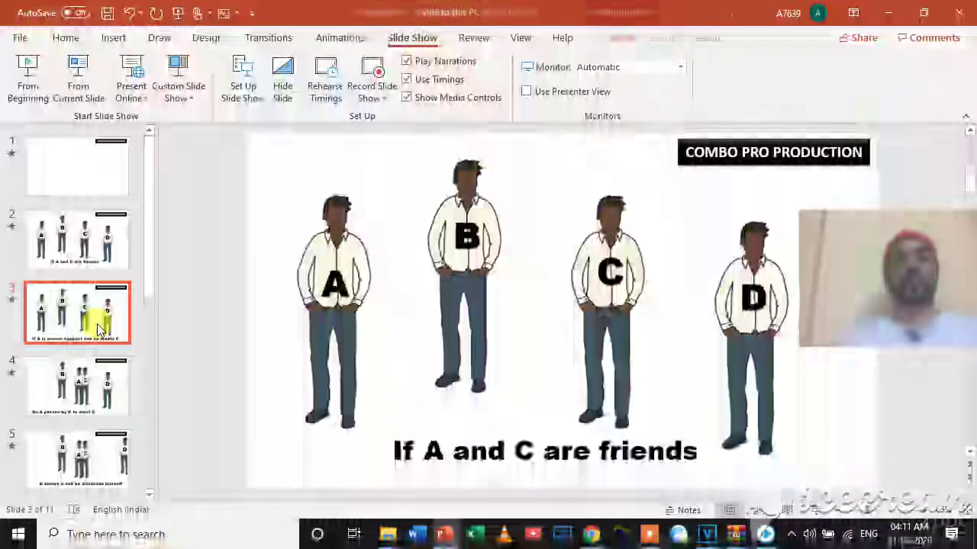
left_click(86, 260)
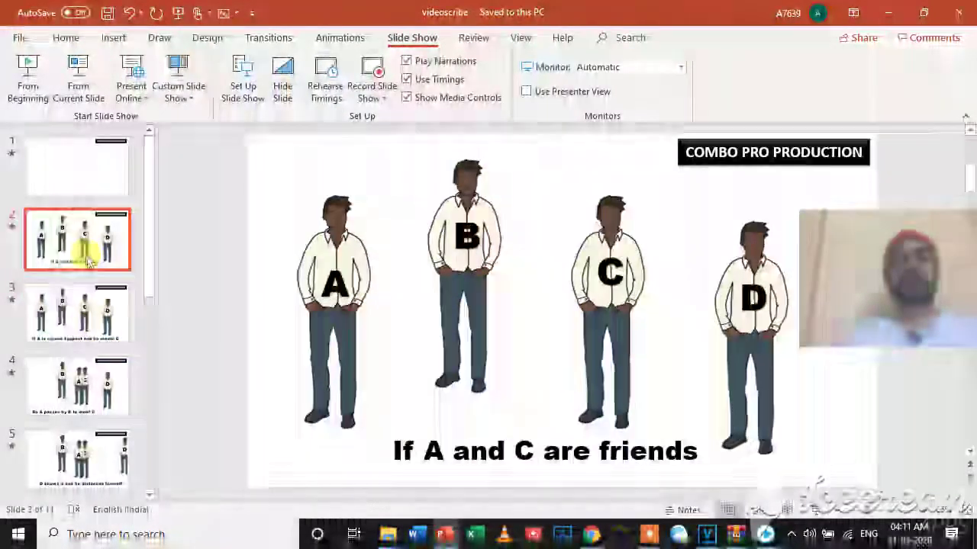
left_click(97, 324)
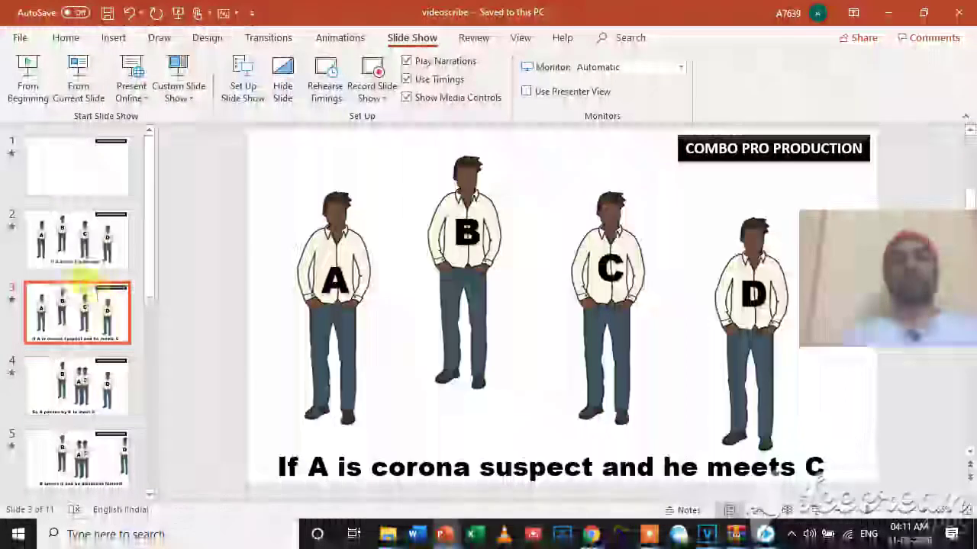
- Return to the blank slide 1 and run the slide show from the current slide
left_click(82, 152)
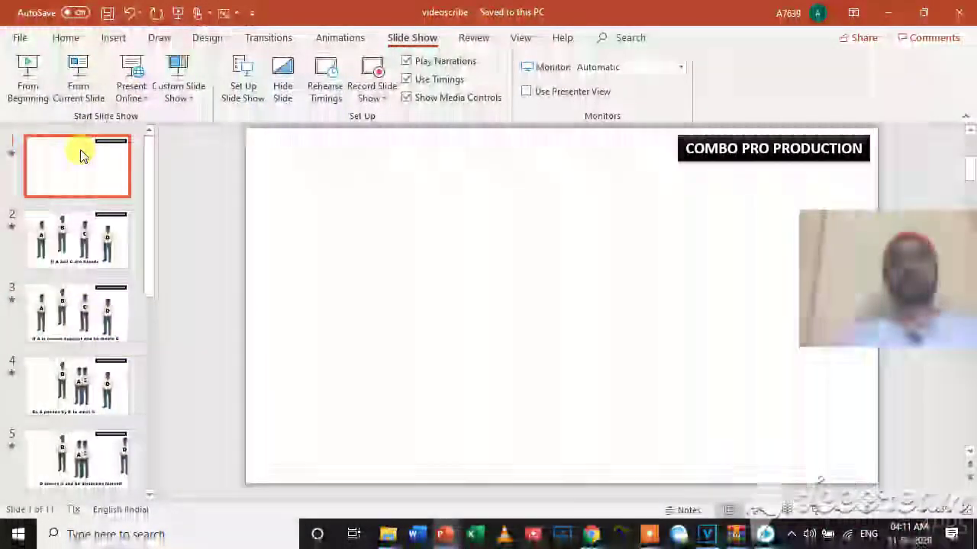
mouse_move(363, 181)
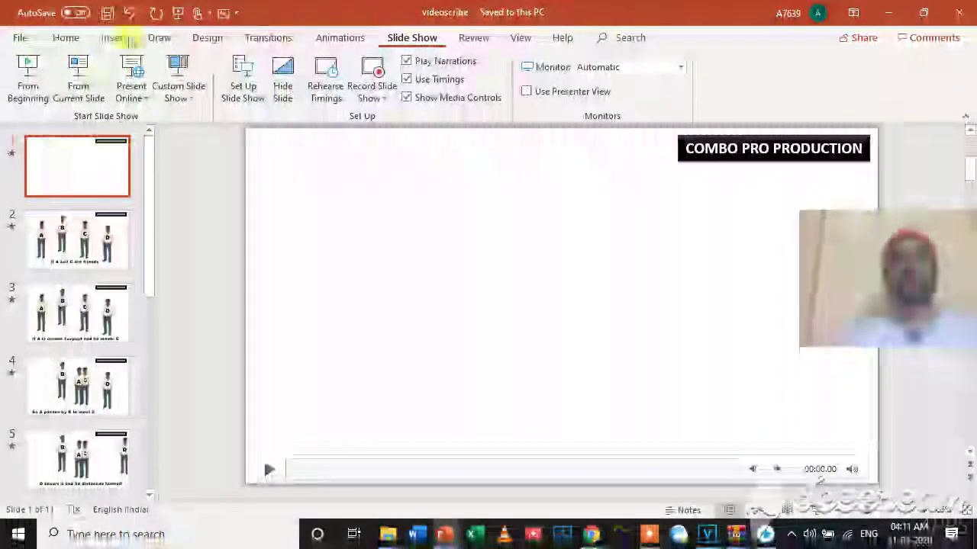
left_click(80, 80)
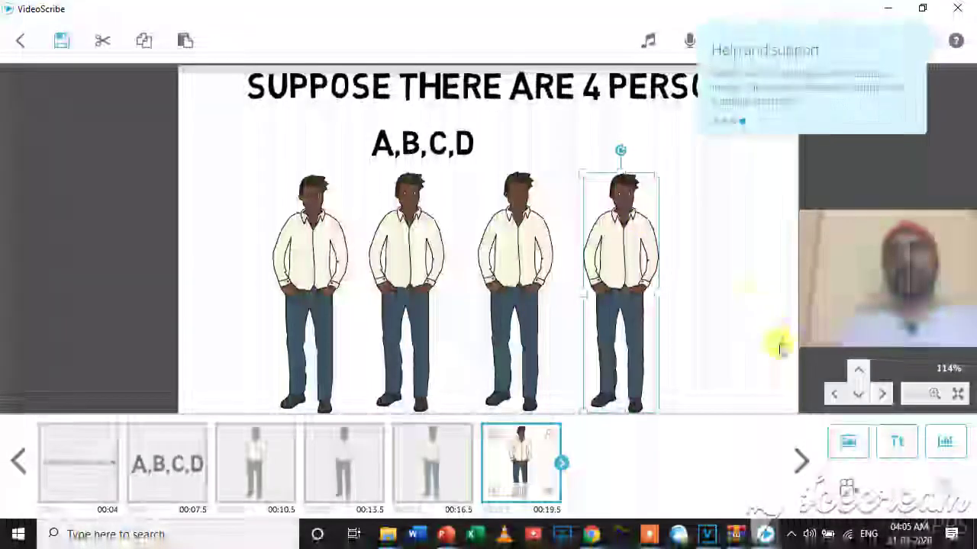
- Add a letter A on the first person, placed after the 00:10.5 figure in the sequence
left_click(895, 442)
type("A")
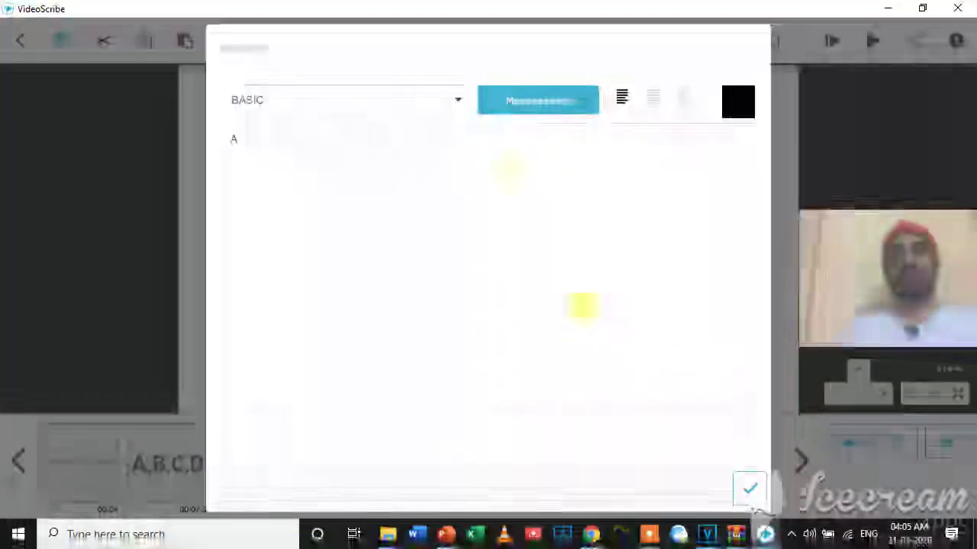
left_click(750, 498)
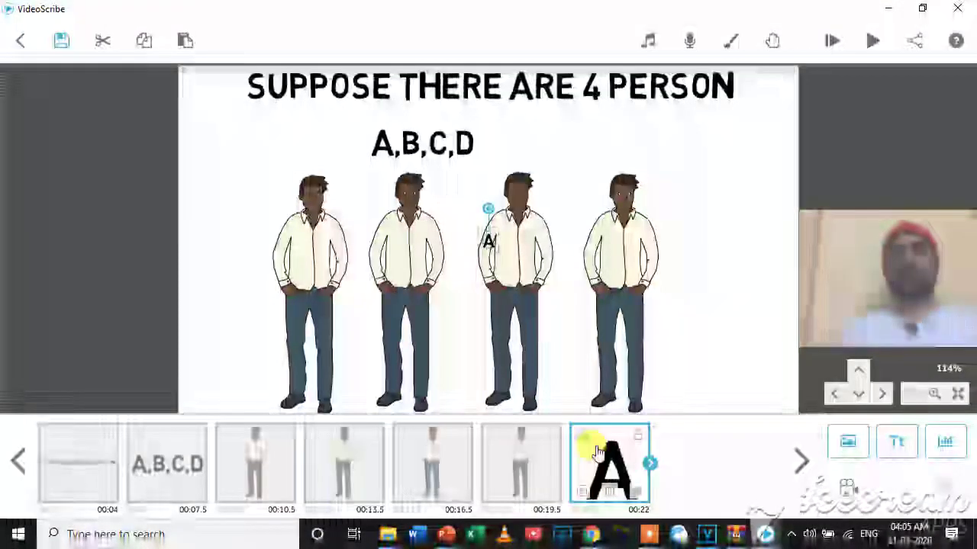
left_click_drag(597, 453, 325, 467)
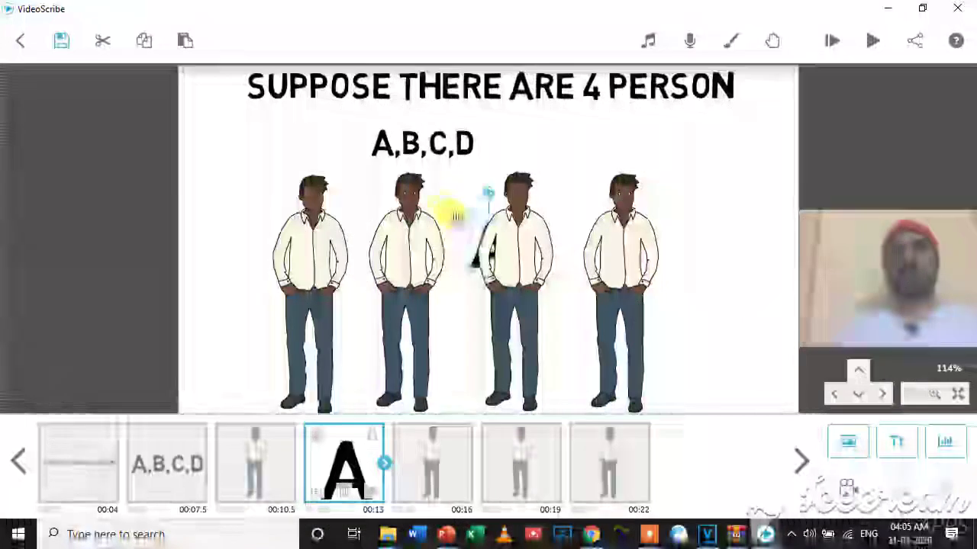
left_click_drag(485, 225, 319, 242)
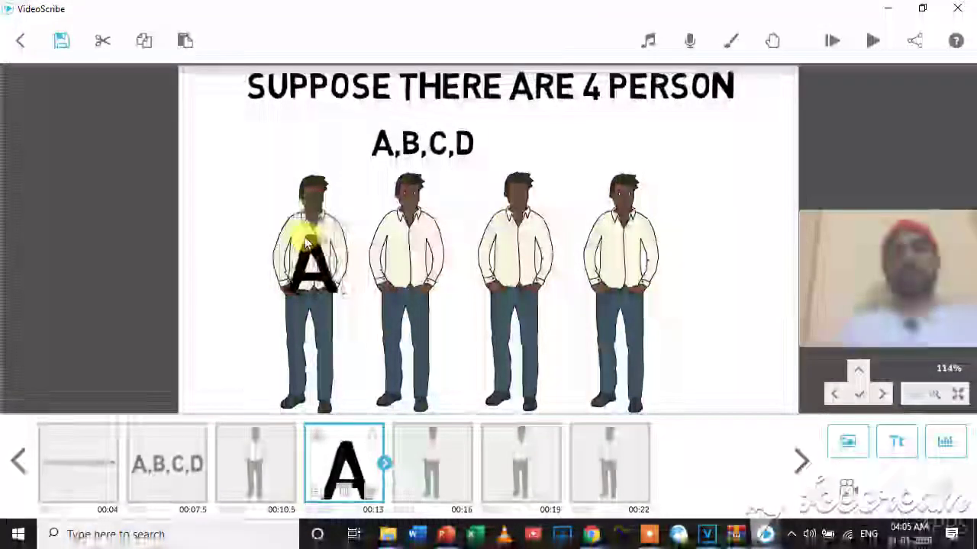
left_click_drag(319, 243, 305, 238)
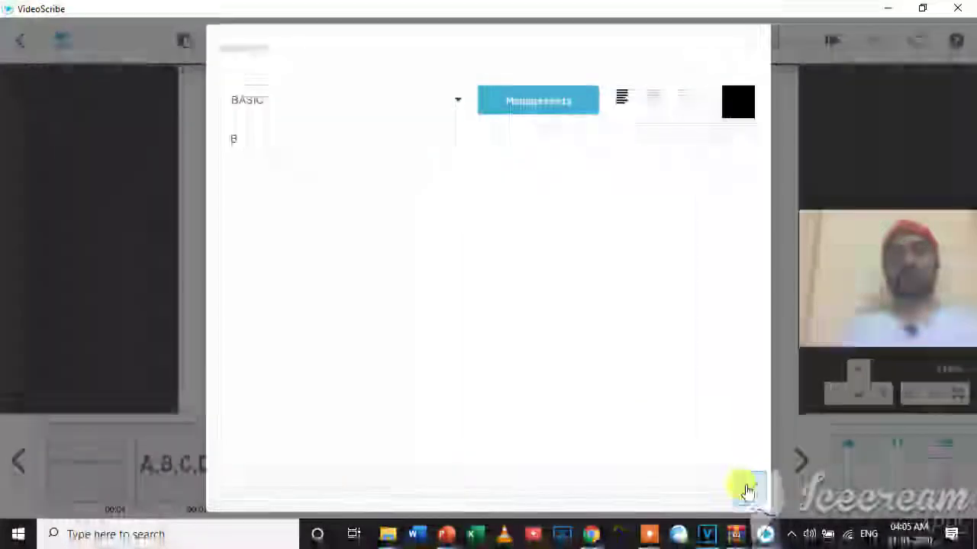
- Add an enlarged letter B on the second man, timed after the 00:16 figure
left_click(742, 481)
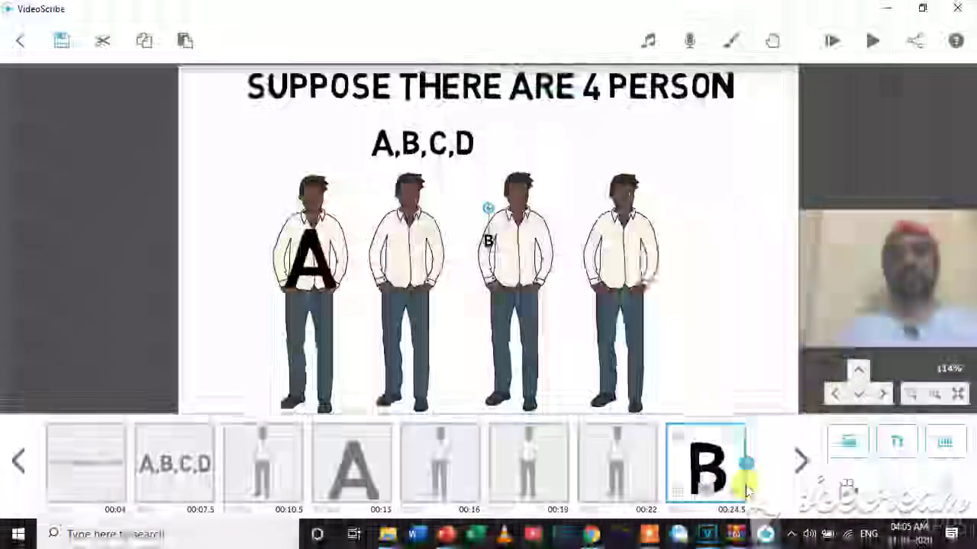
mouse_move(492, 251)
left_mouse_down()
mouse_move(515, 270)
mouse_move(404, 253)
left_mouse_up()
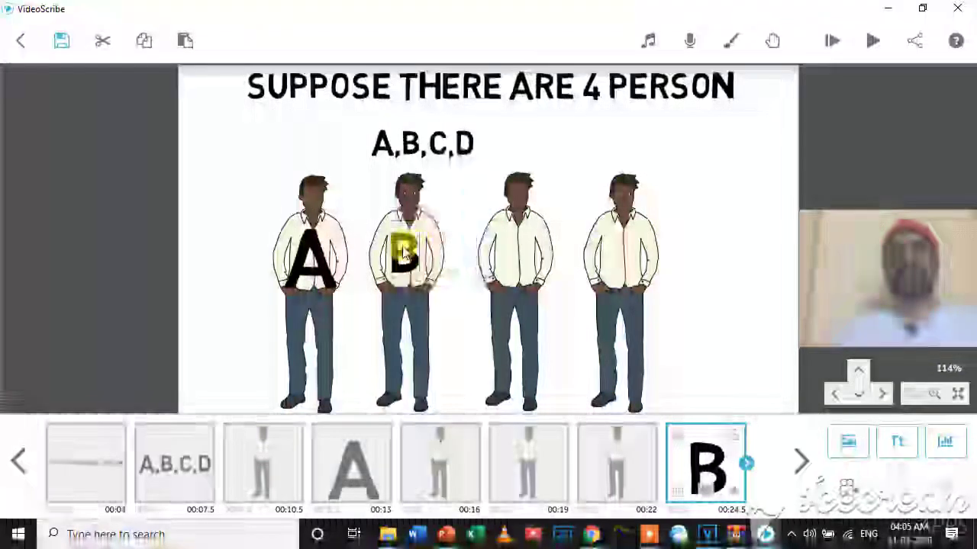
left_click_drag(703, 473, 509, 482)
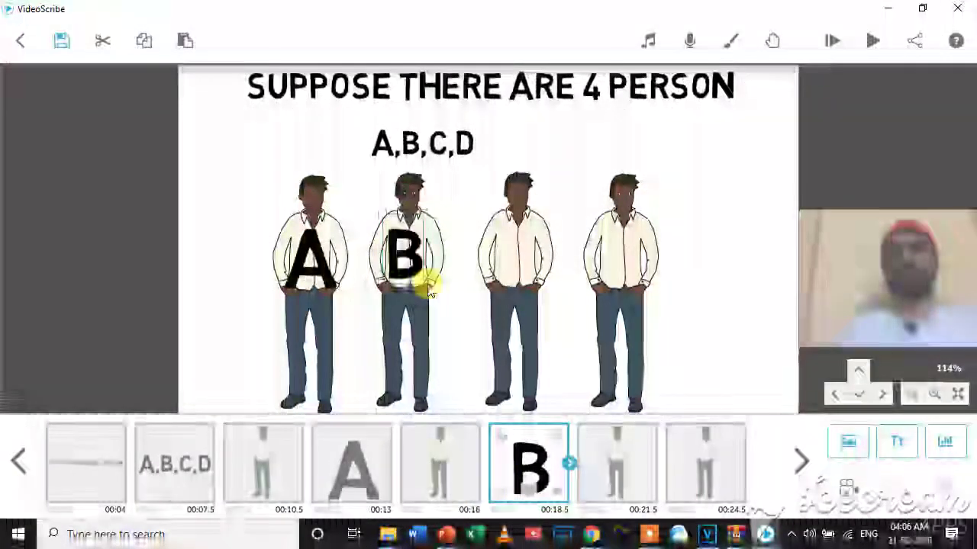
- Add a text element 'C' and place it on the third person
left_click(898, 440)
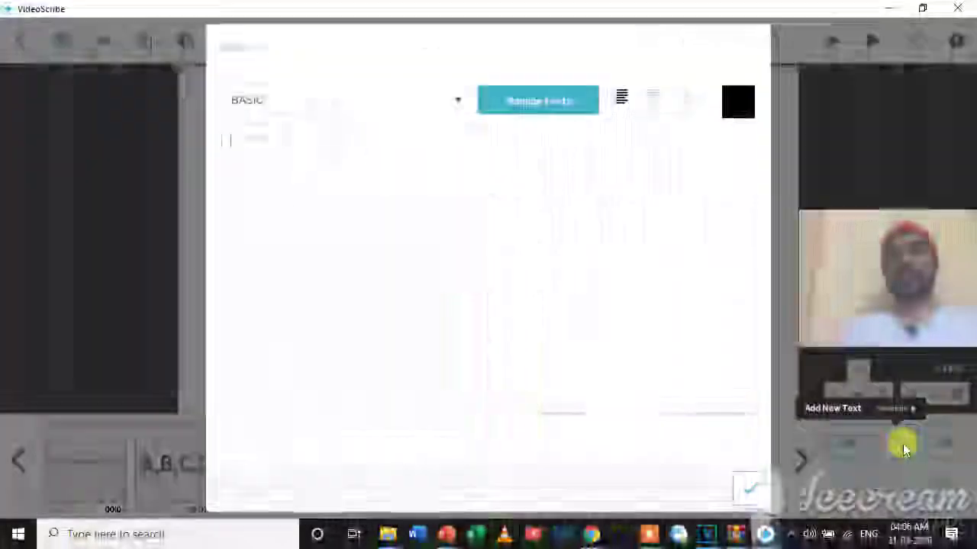
type("C")
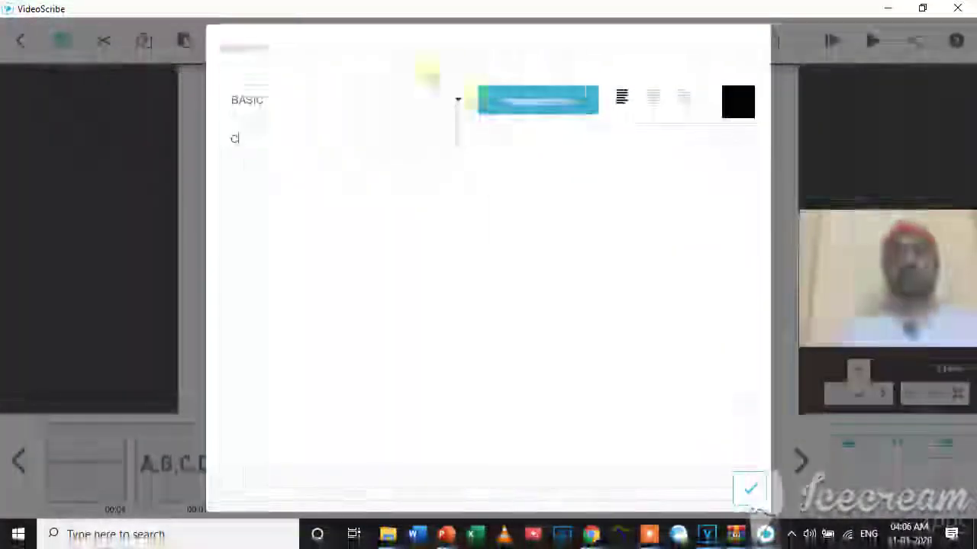
left_click(746, 492)
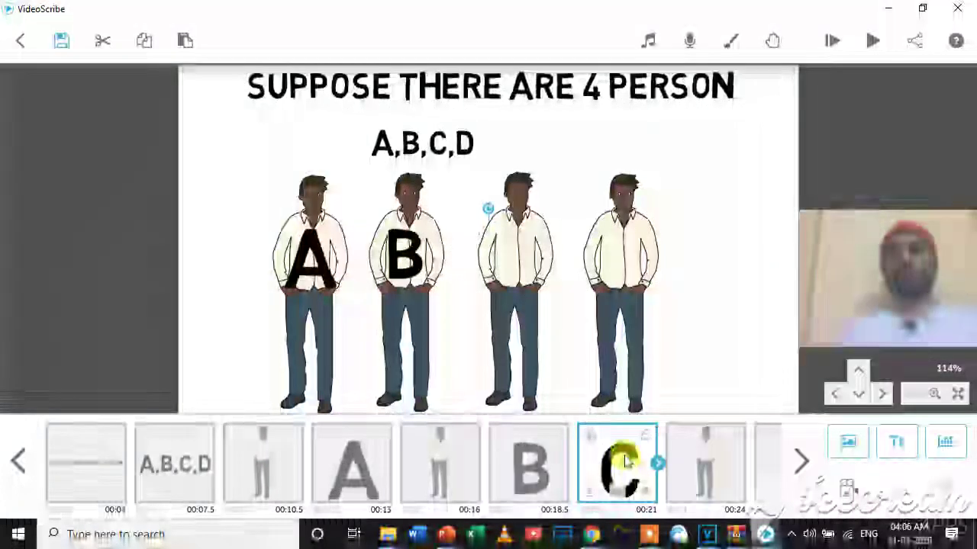
left_click_drag(484, 248, 532, 256)
left_click(622, 251)
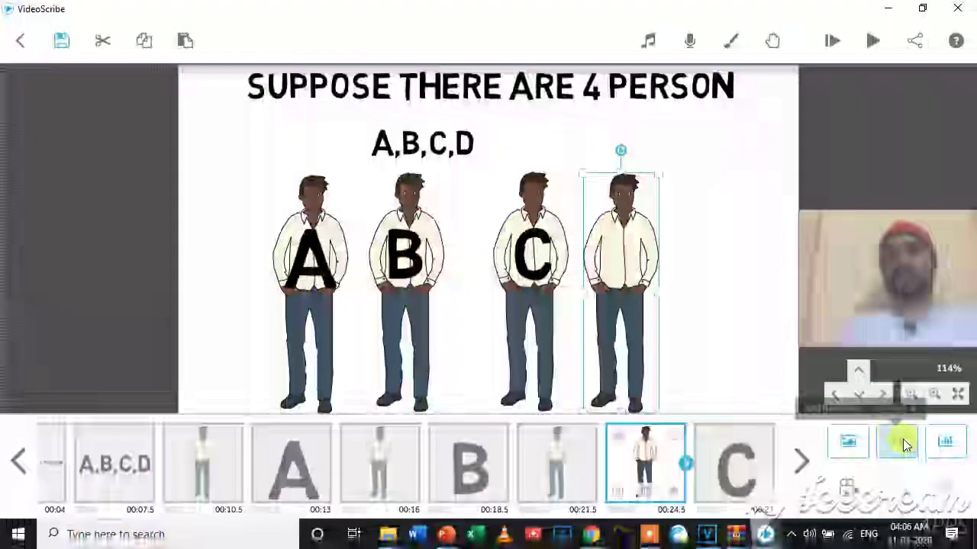
- Add an enlarged letter 'D' onto the fourth person's shirt
left_click(901, 441)
type("D")
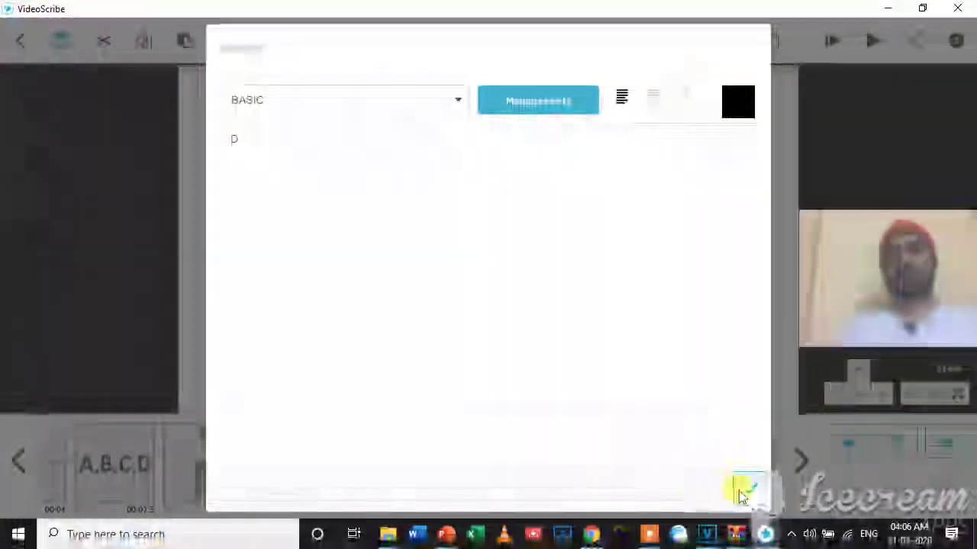
left_click(738, 491)
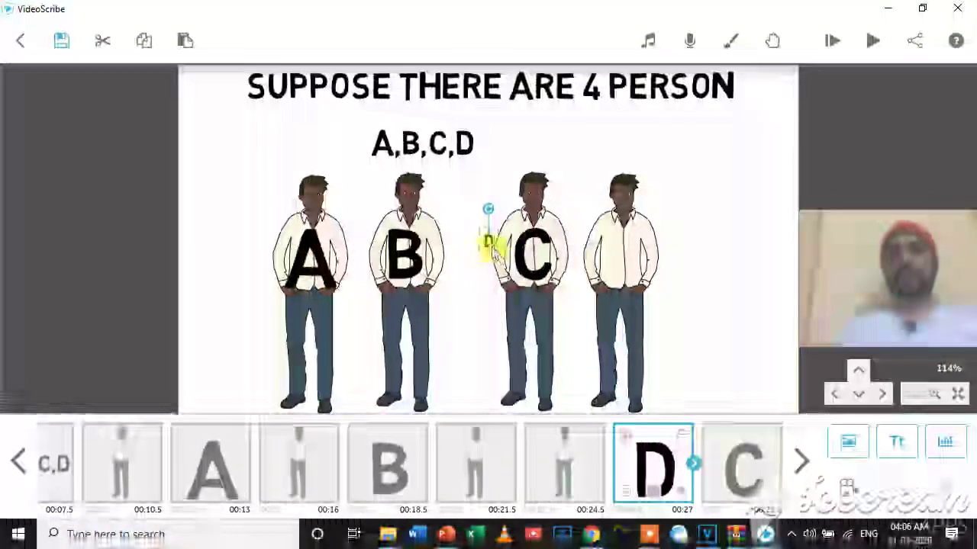
left_click_drag(492, 250, 505, 257)
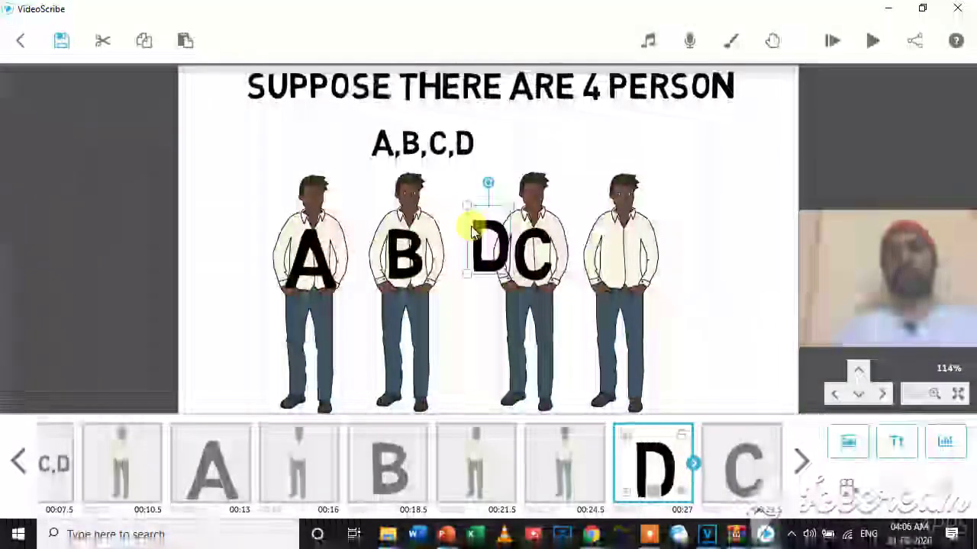
left_click_drag(472, 229, 602, 246)
- Reselect D and start dragging the C letter earlier in the timeline
left_click(608, 244)
left_click(674, 461)
left_click(691, 469)
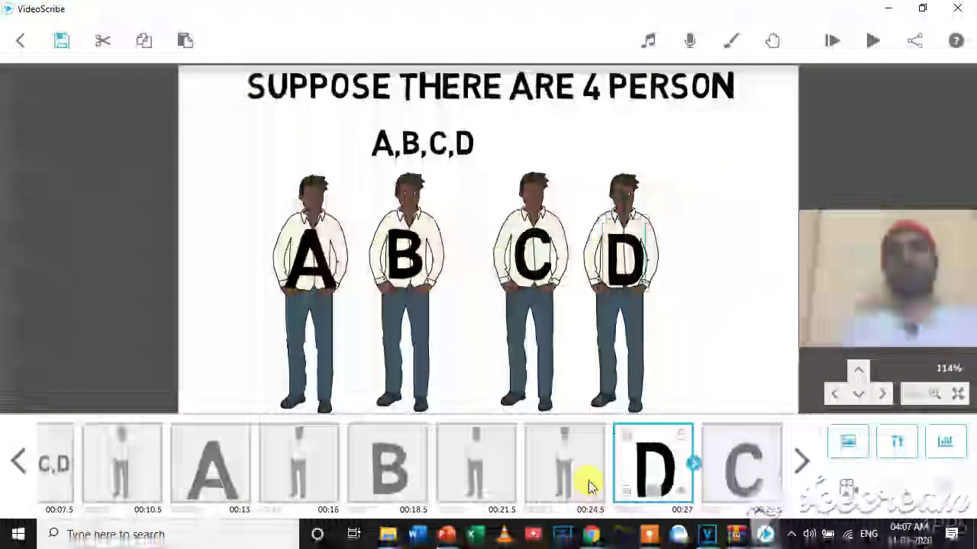
left_click_drag(733, 462, 655, 470)
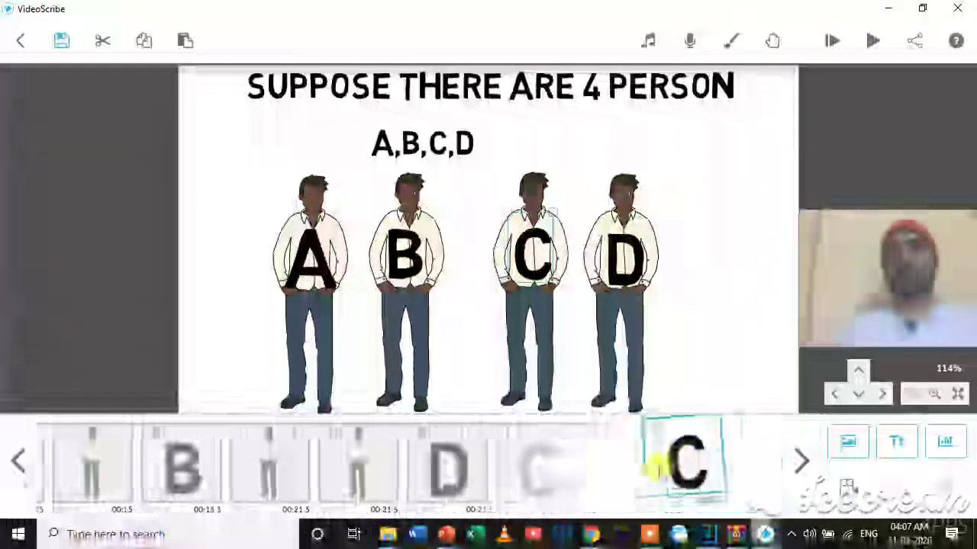
- Drop C between B and D in the timeline, right after the third figure at 00:24
left_click_drag(655, 470, 411, 515)
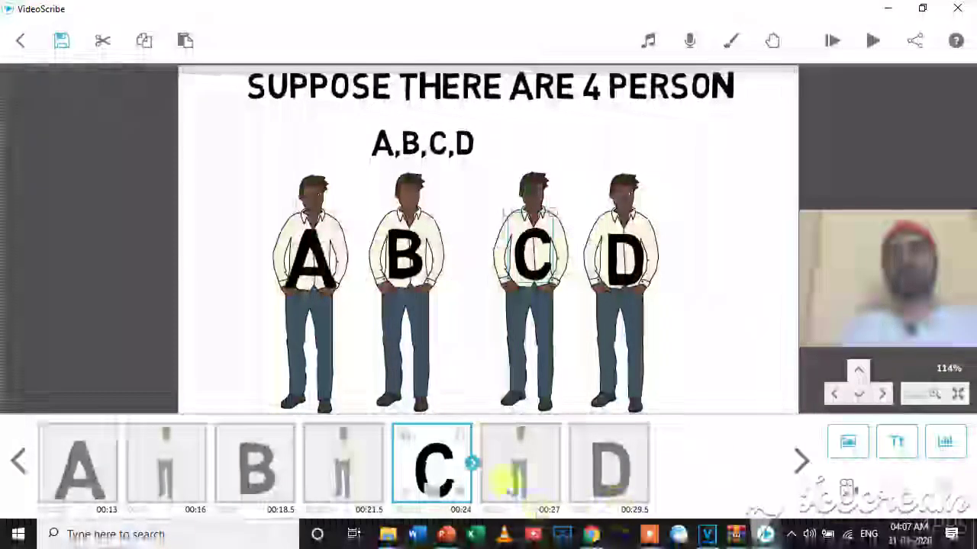
left_click(19, 462)
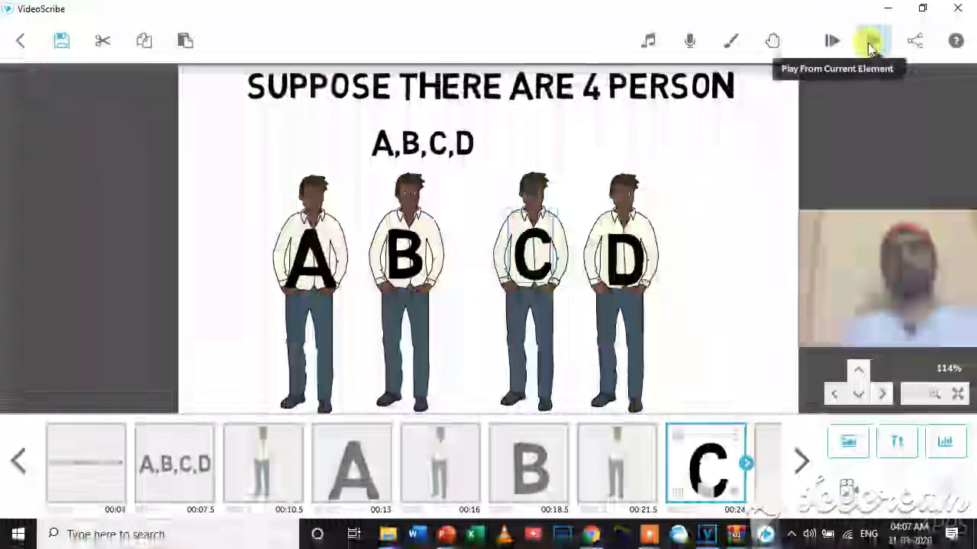
left_click(826, 36)
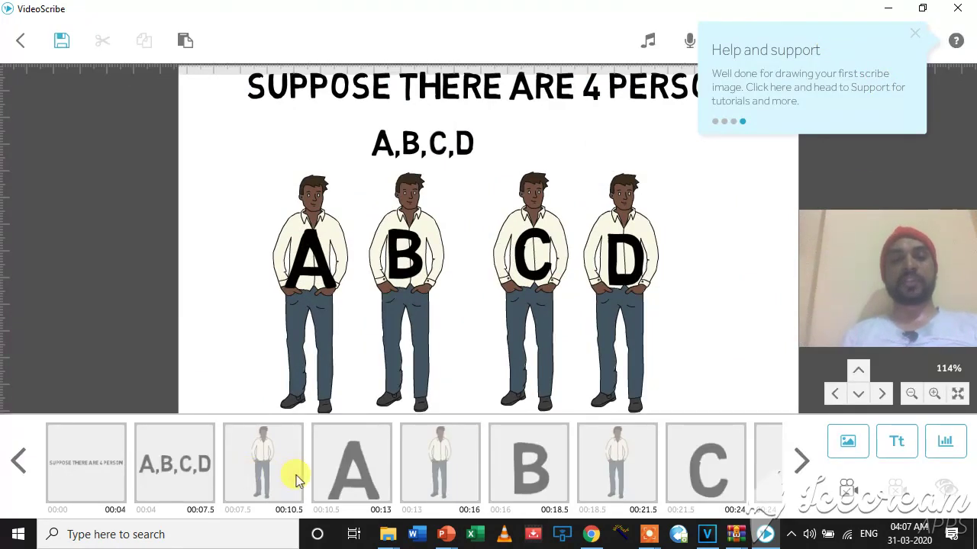
- Cut the A letter's animate time to 0.5 s and shorten its transition
left_click(355, 473)
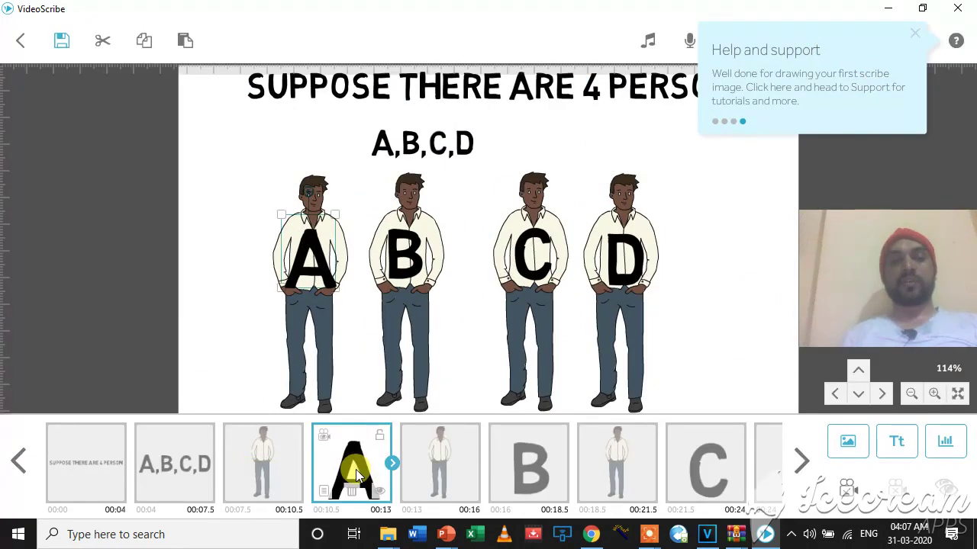
left_click(324, 494)
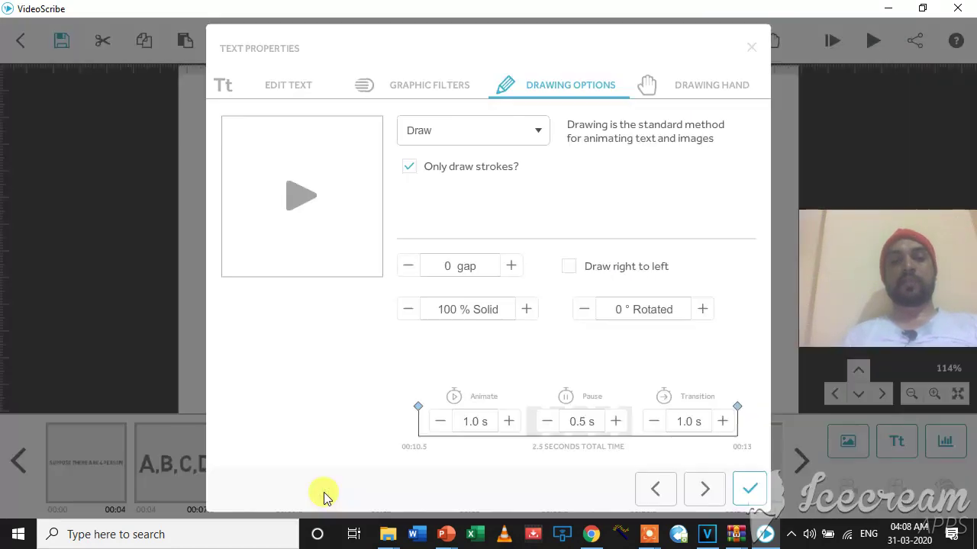
left_click(440, 422)
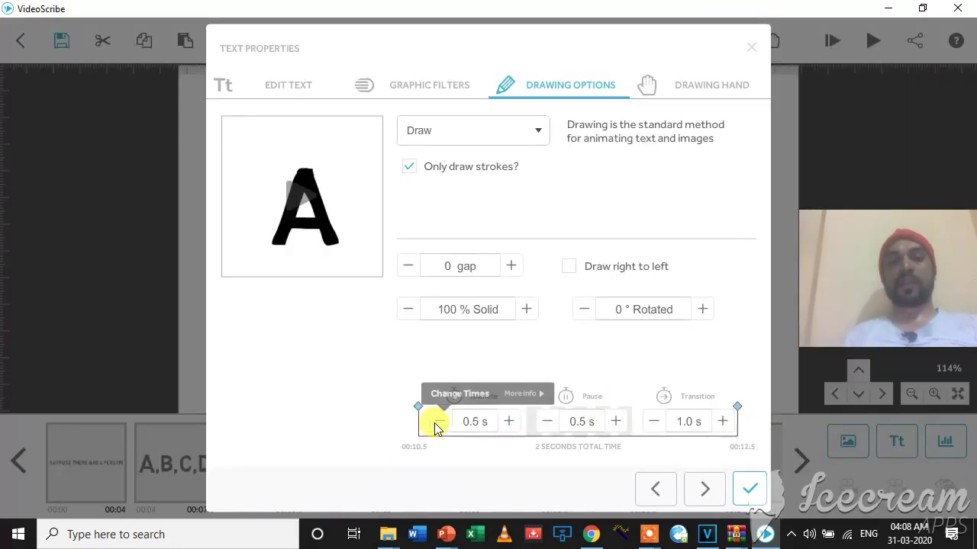
left_click(653, 423)
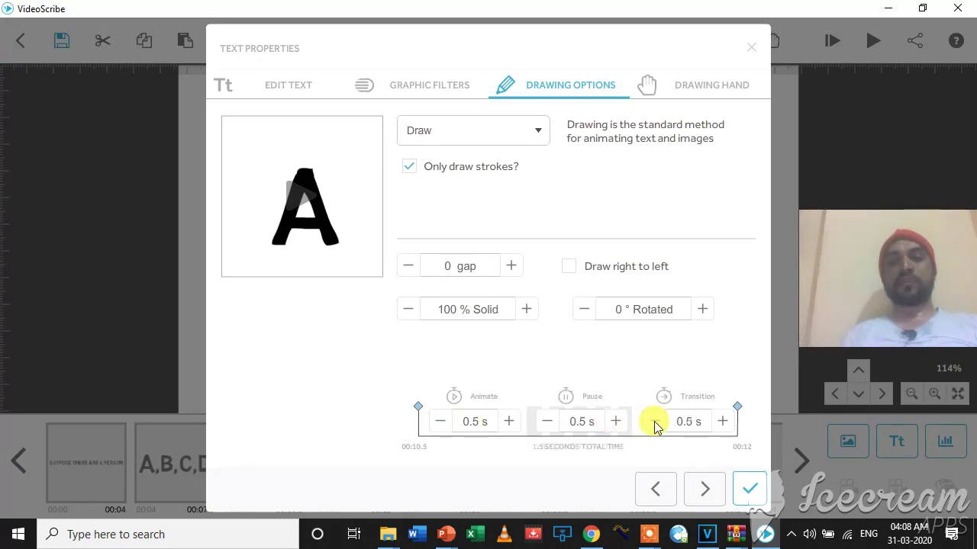
left_click(754, 492)
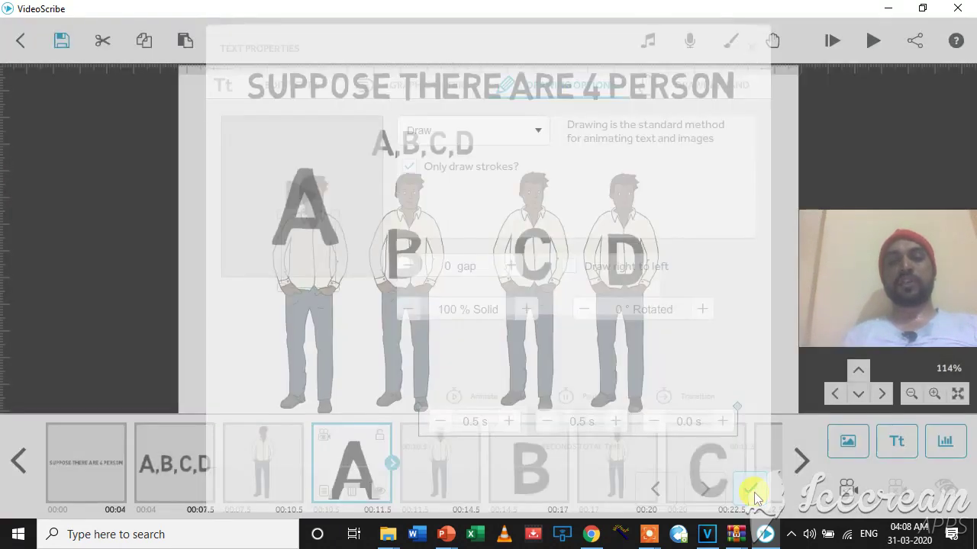
- Set the B letter's transition time to 0.0 s
left_click(535, 478)
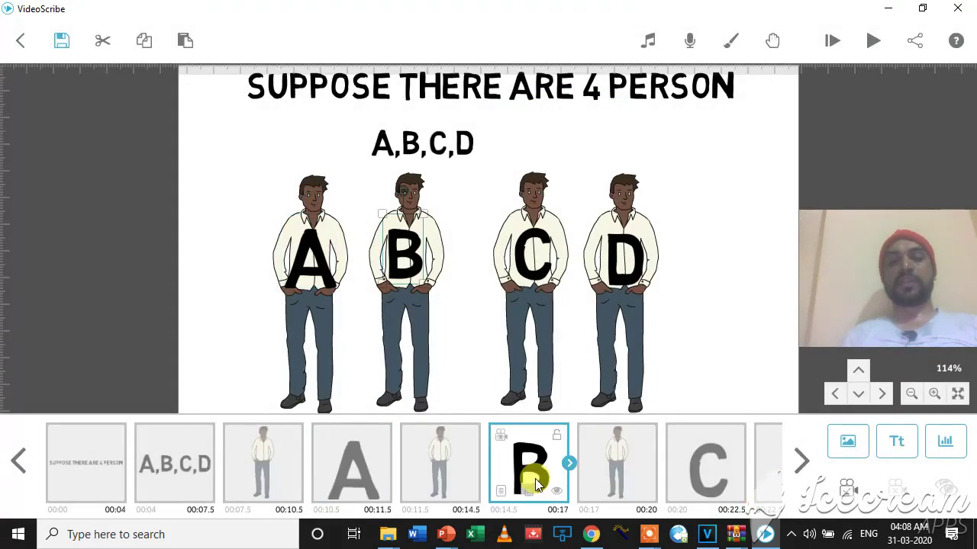
left_click(501, 490)
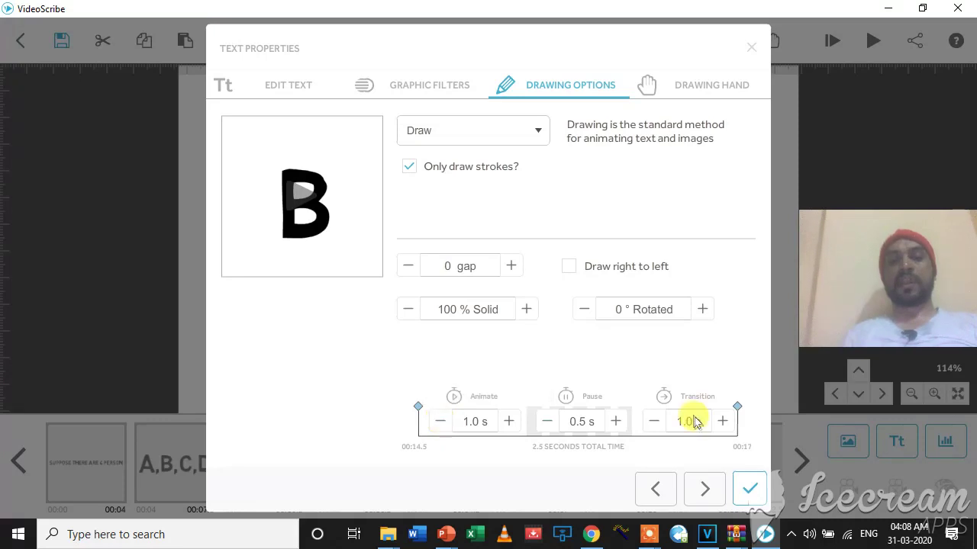
left_click(654, 421)
left_click(654, 422)
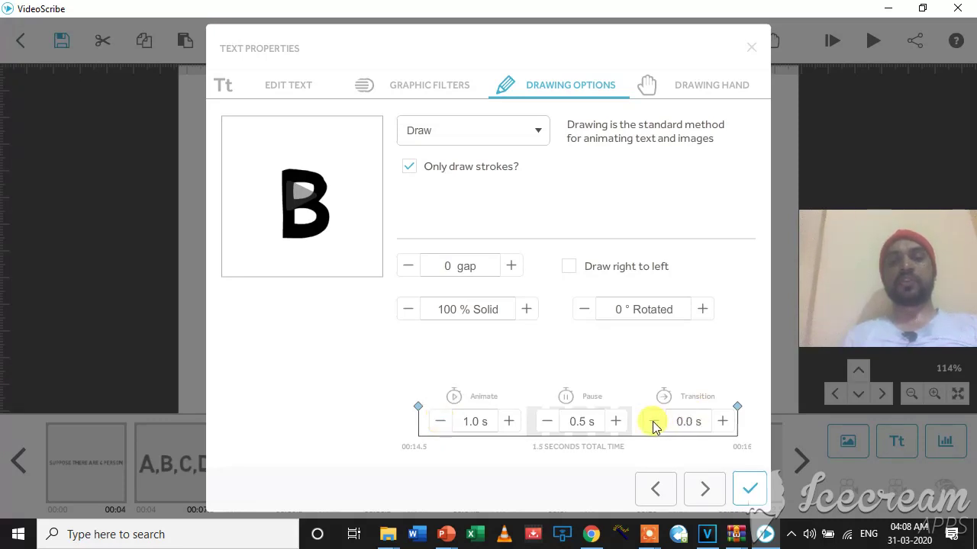
left_click(749, 492)
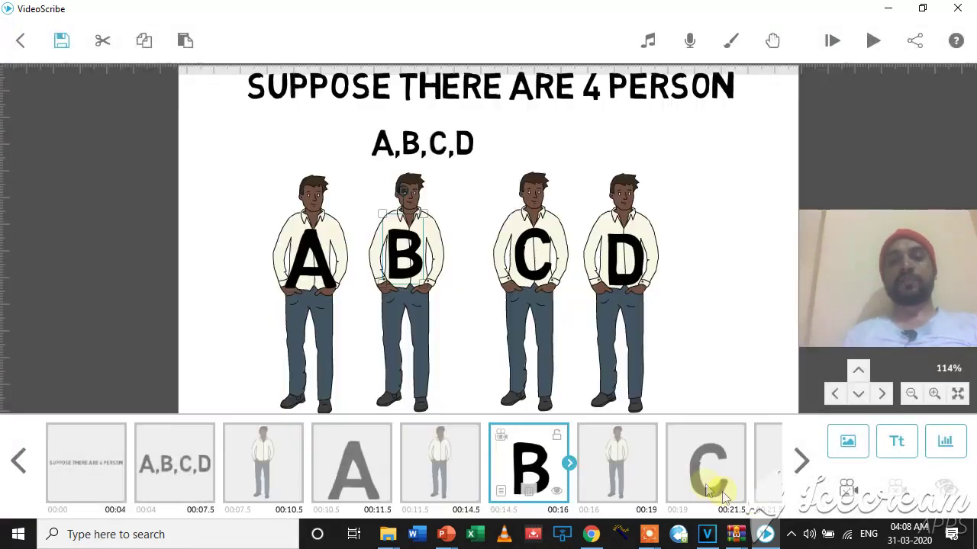
- Shorten the C letter's transition time to 0.5 s
left_click(704, 474)
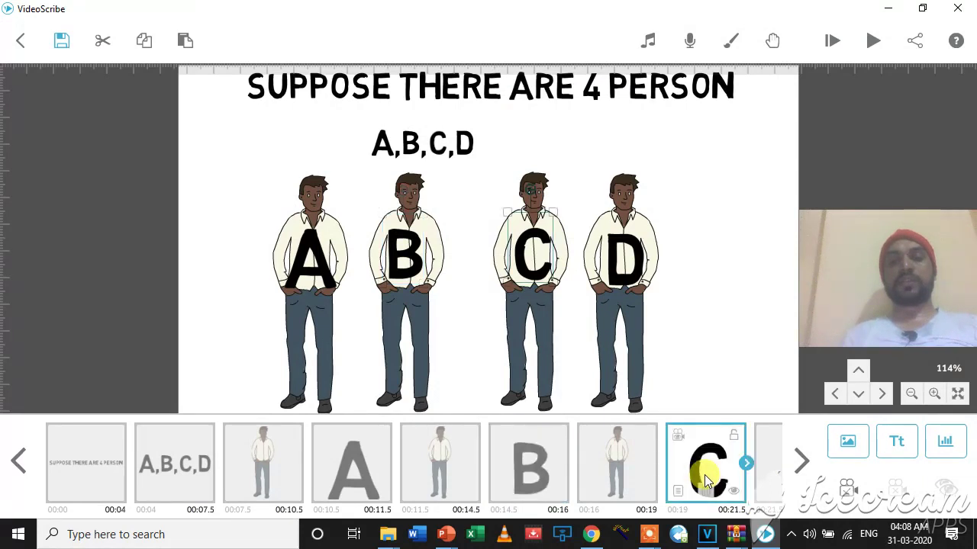
left_click(681, 489)
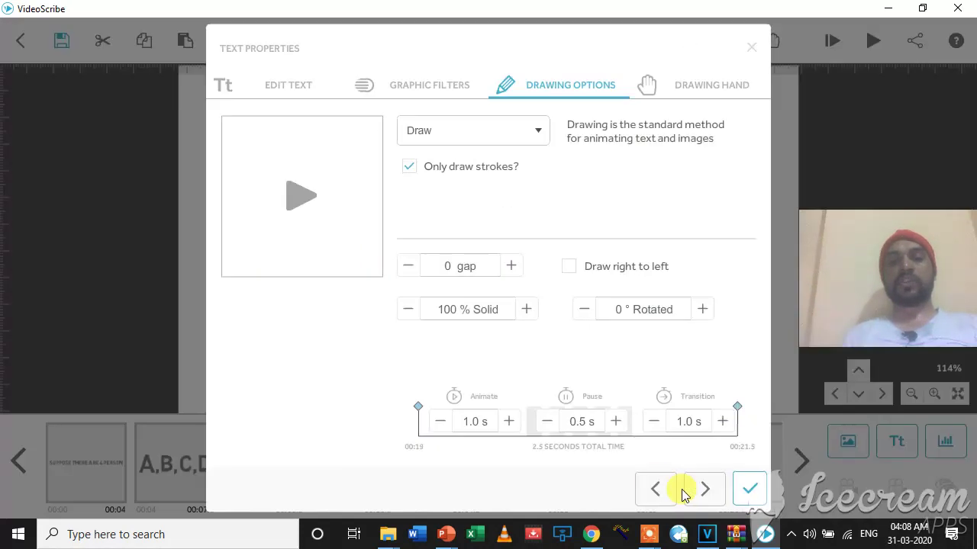
left_click(655, 422)
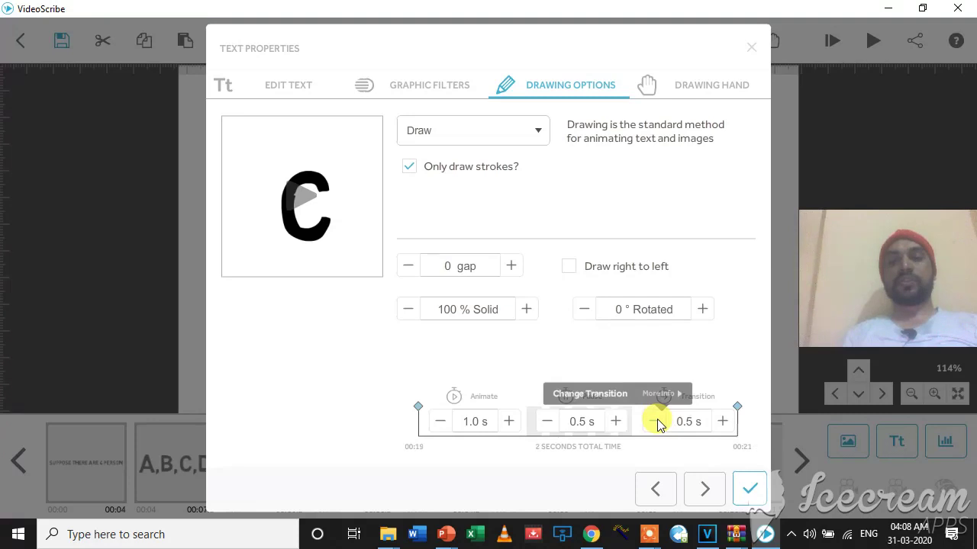
left_click(741, 489)
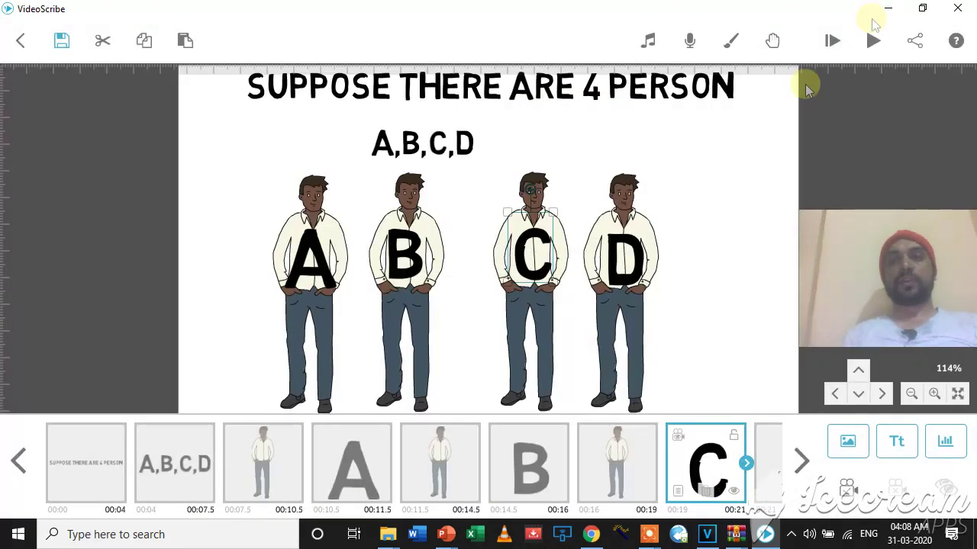
left_click(833, 41)
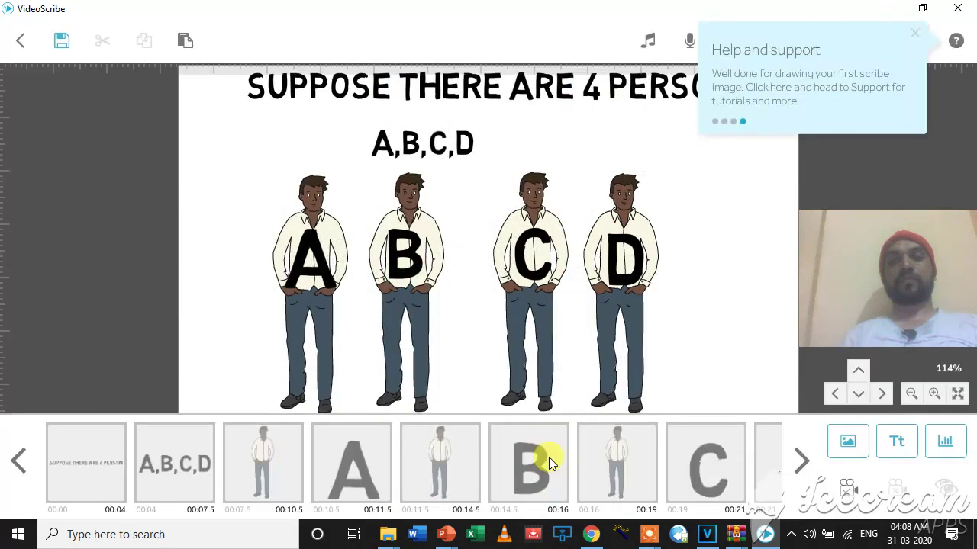
left_click(549, 457)
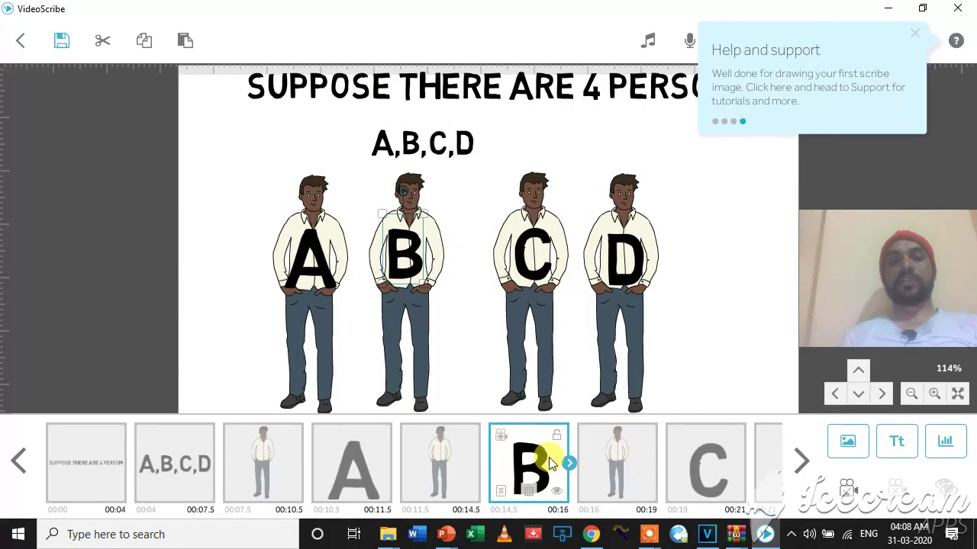
- Set figure A to animate in 1.5 s and figure B in 1.0 s, both without transition
left_click(252, 460)
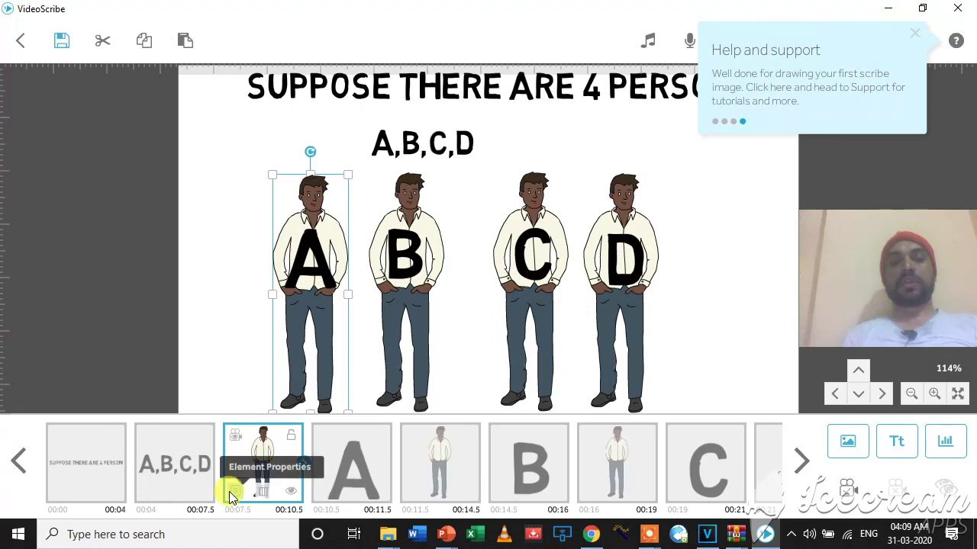
left_click(233, 494)
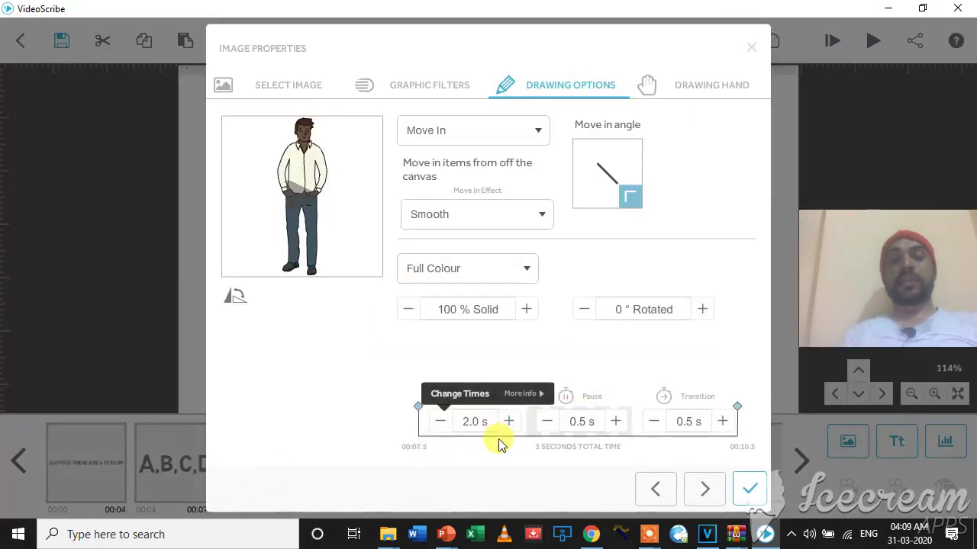
left_click(438, 423)
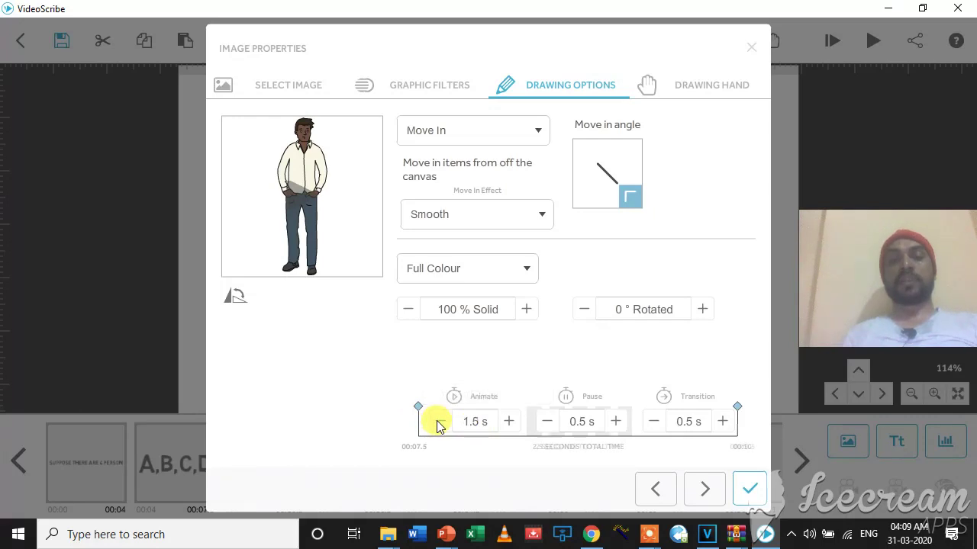
left_click(653, 422)
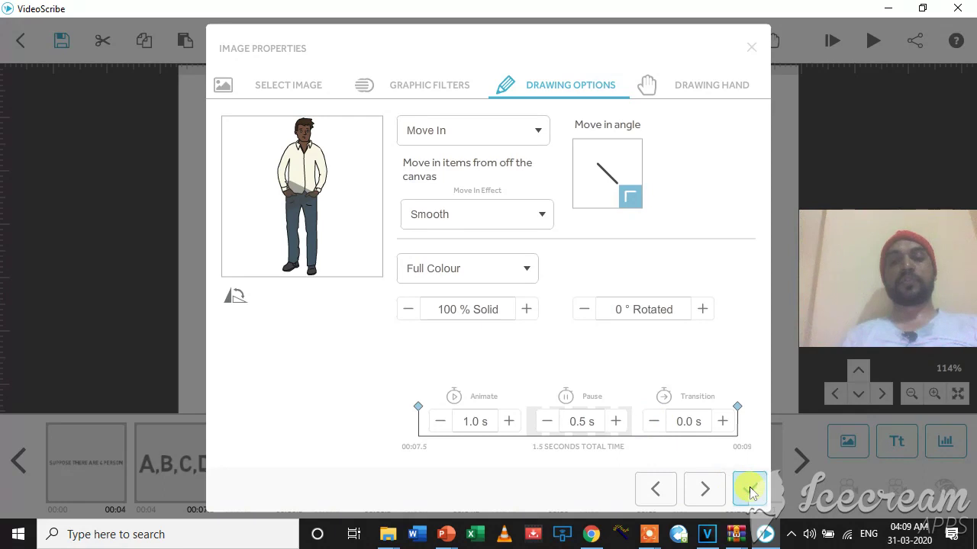
left_click(750, 491)
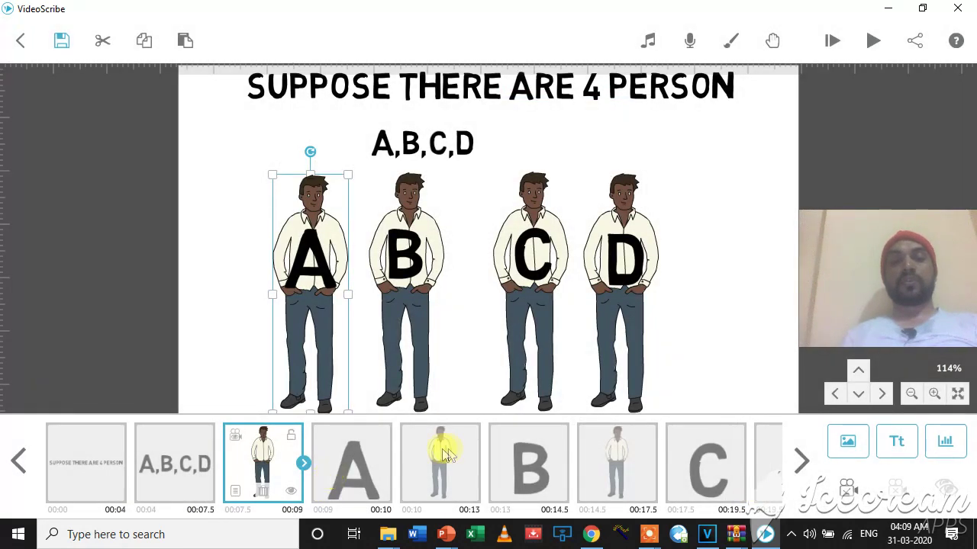
left_click(448, 449)
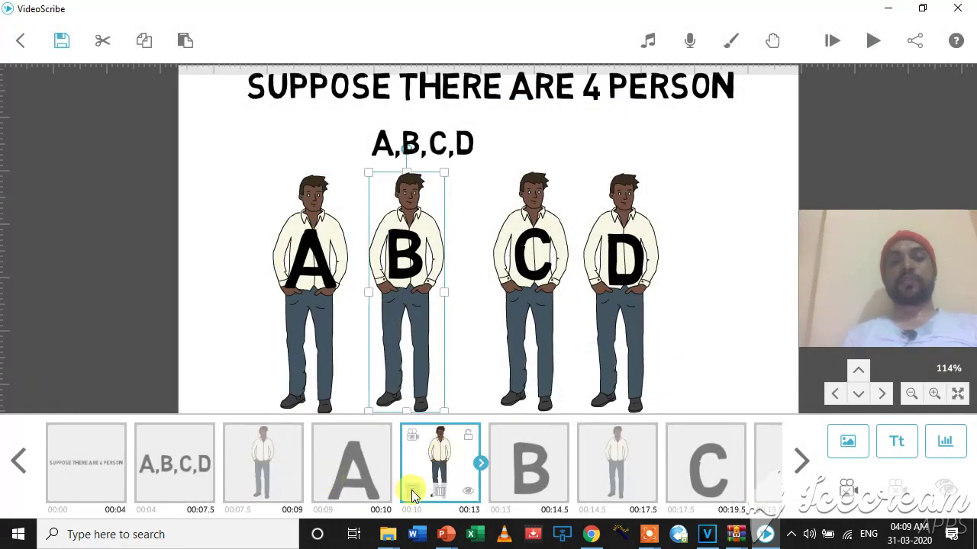
left_click(412, 490)
left_click(439, 422)
left_click(438, 422)
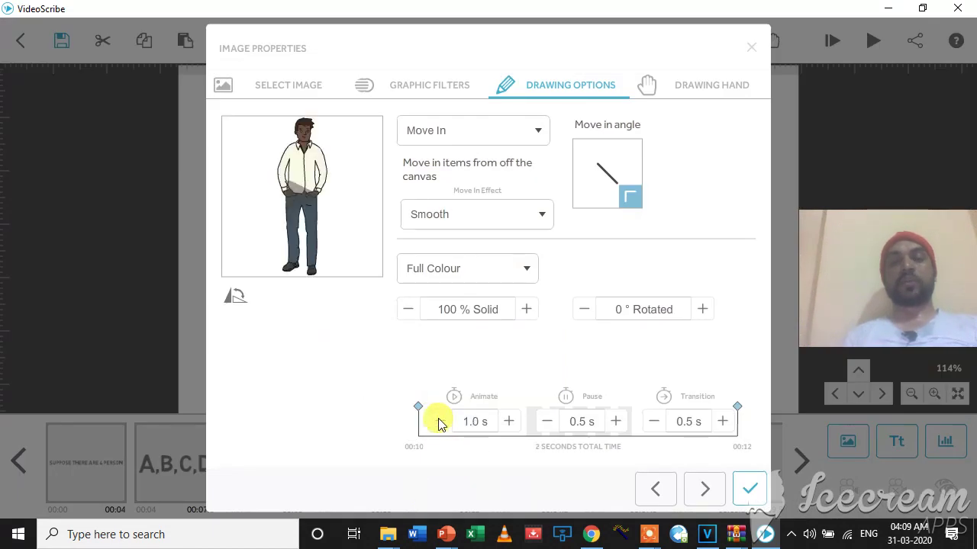
left_click(653, 422)
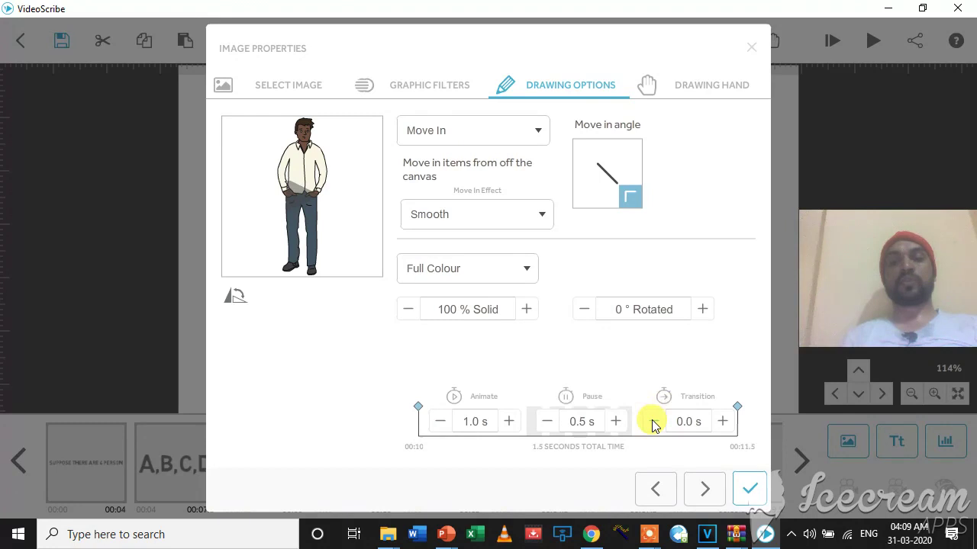
left_click(756, 489)
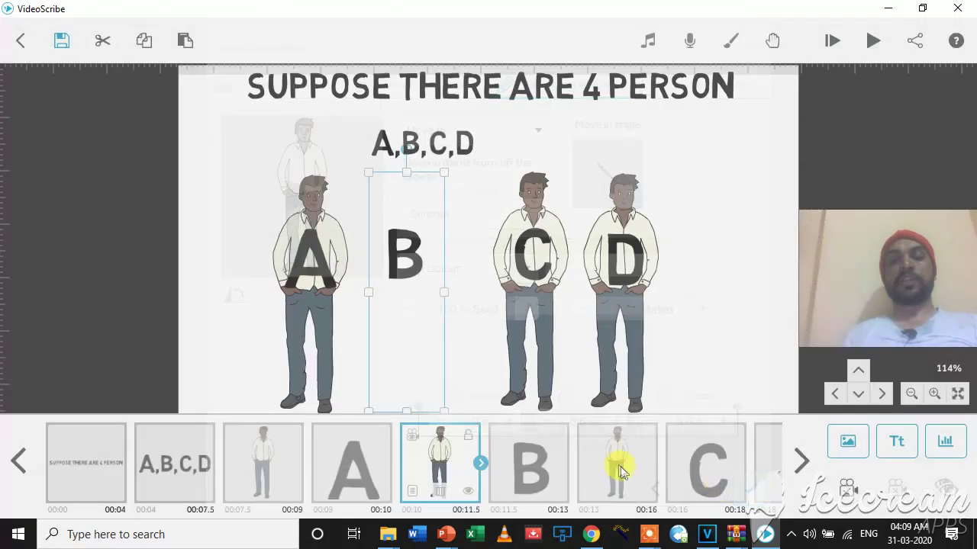
- Set figures C and D to animate in 1.0 s with 0.0 s transition
left_click(618, 467)
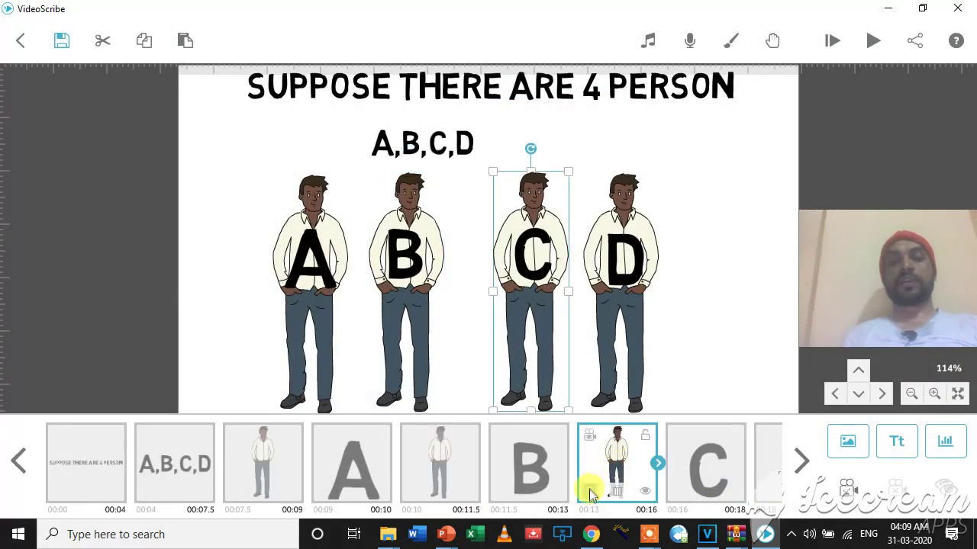
left_click(591, 492)
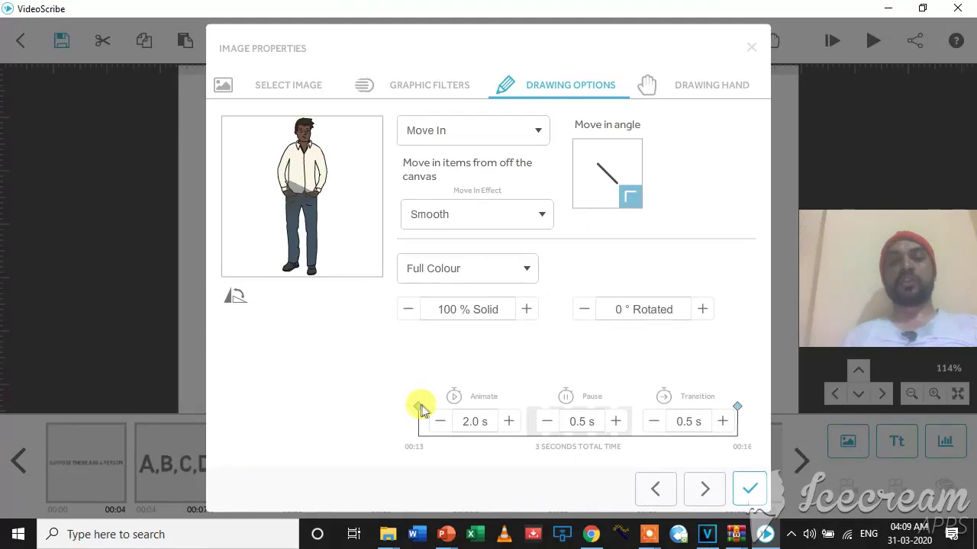
left_click(440, 421)
left_click(441, 421)
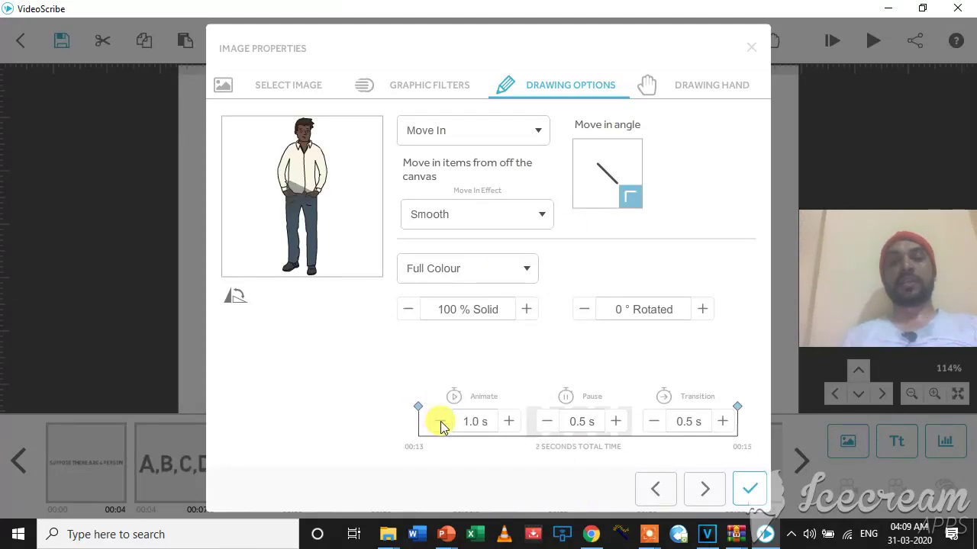
left_click(655, 424)
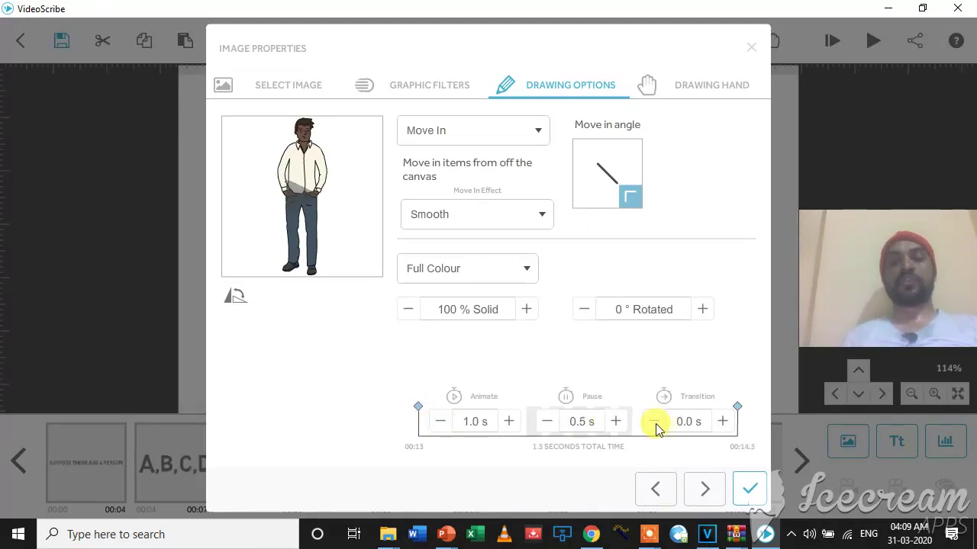
left_click(750, 492)
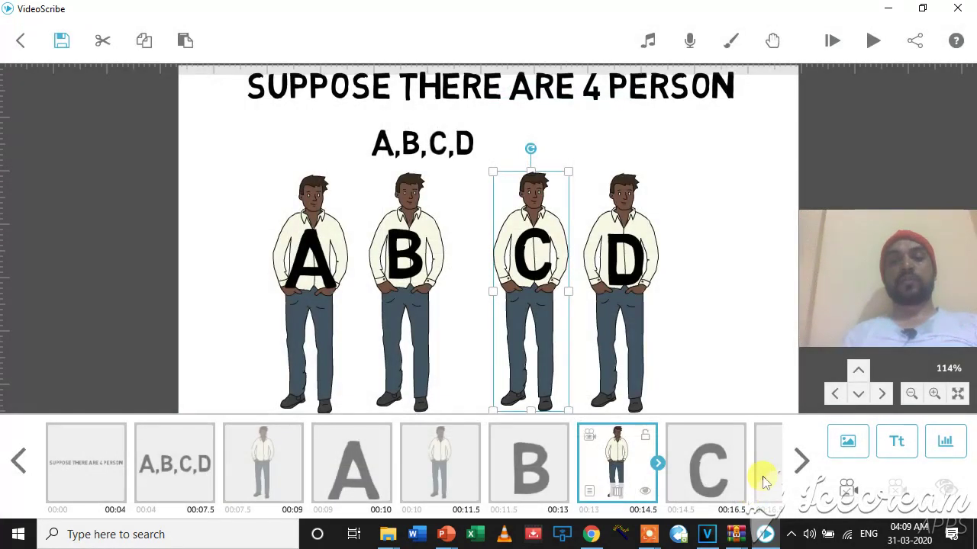
left_click(763, 477)
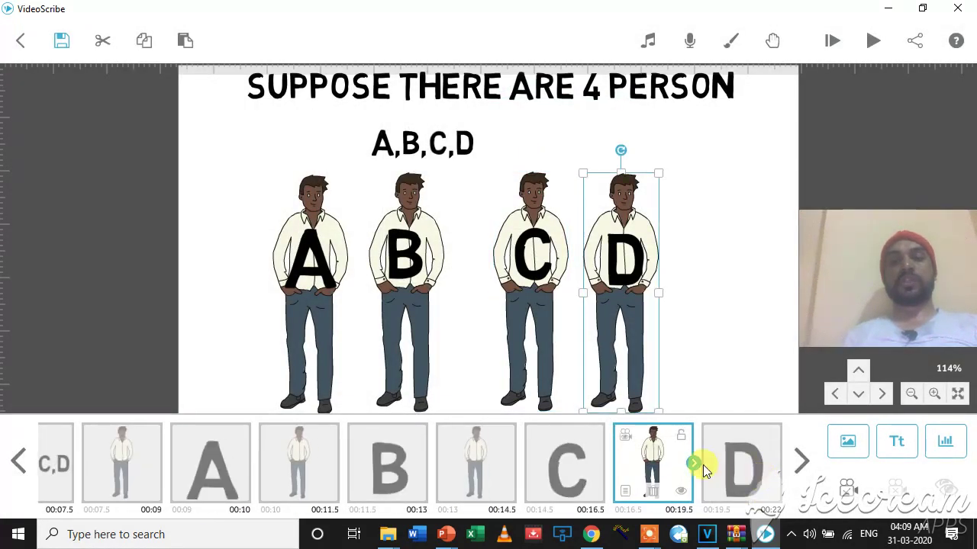
left_click(625, 493)
left_click(441, 422)
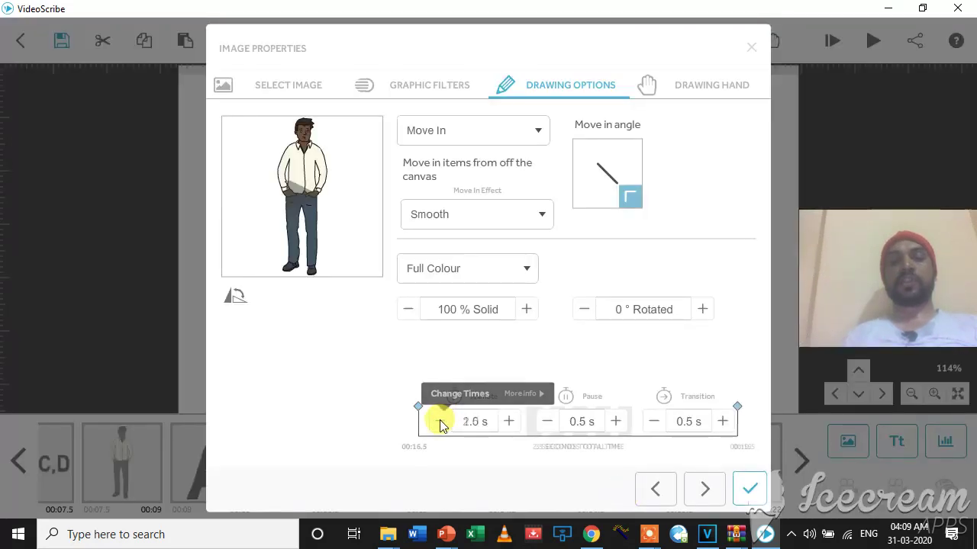
left_click(676, 423)
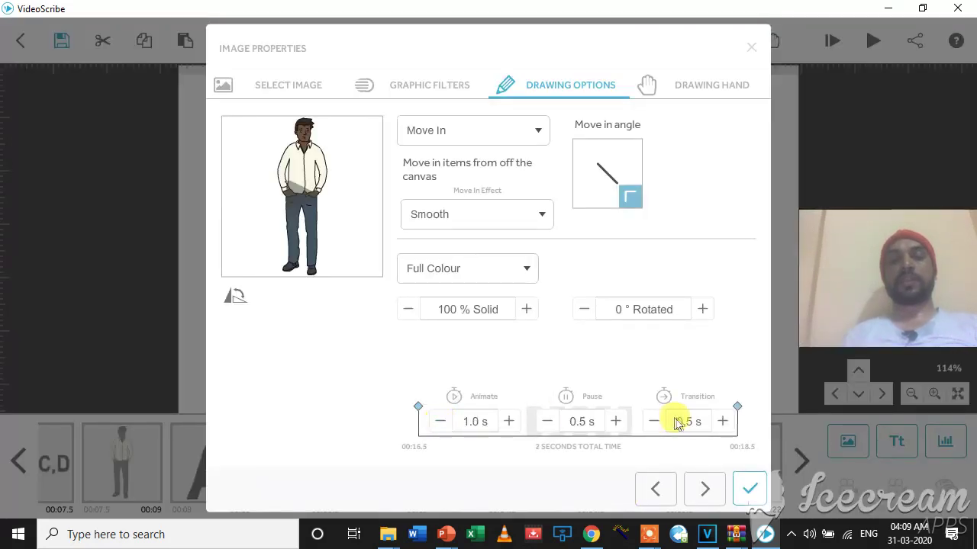
left_click(655, 421)
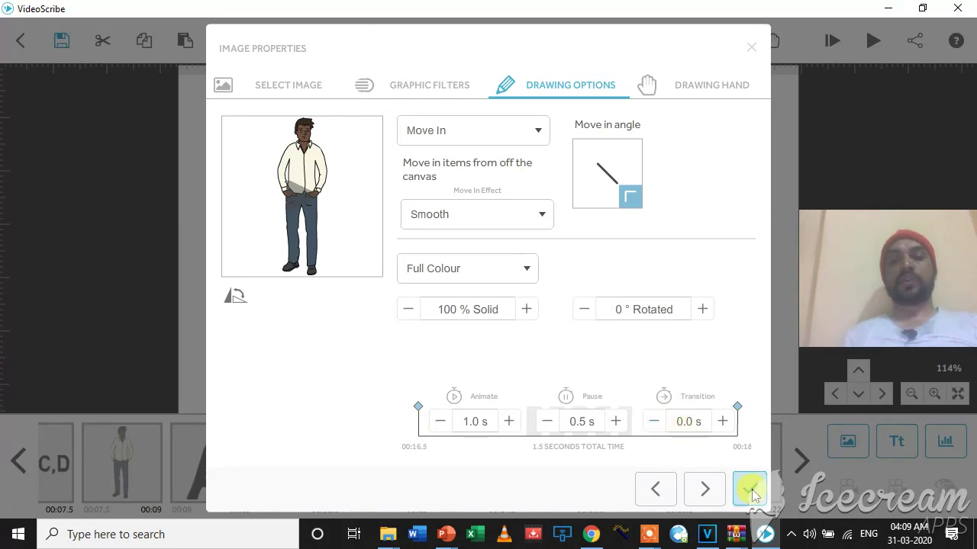
left_click(750, 489)
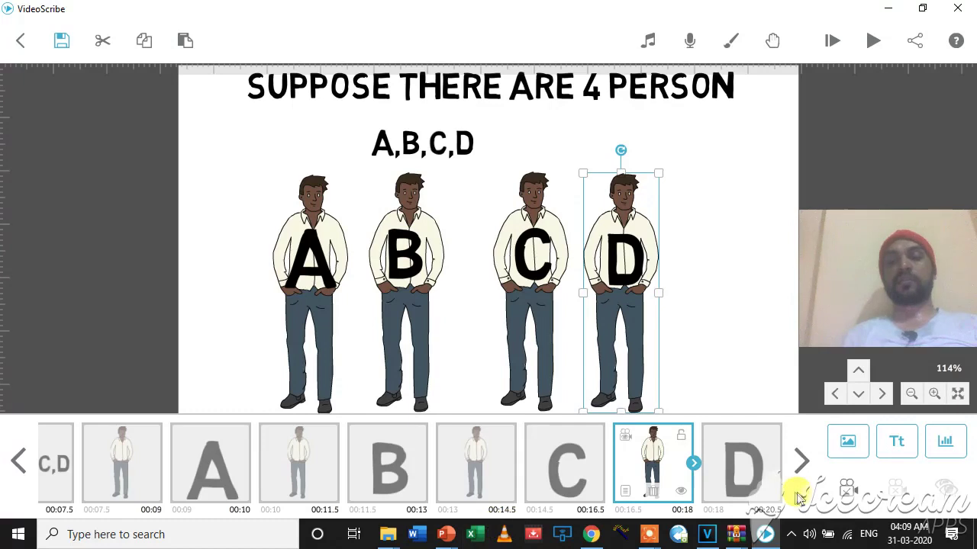
- Review the scribe elements, then play the whole scribe full screen from the start
left_click(800, 461)
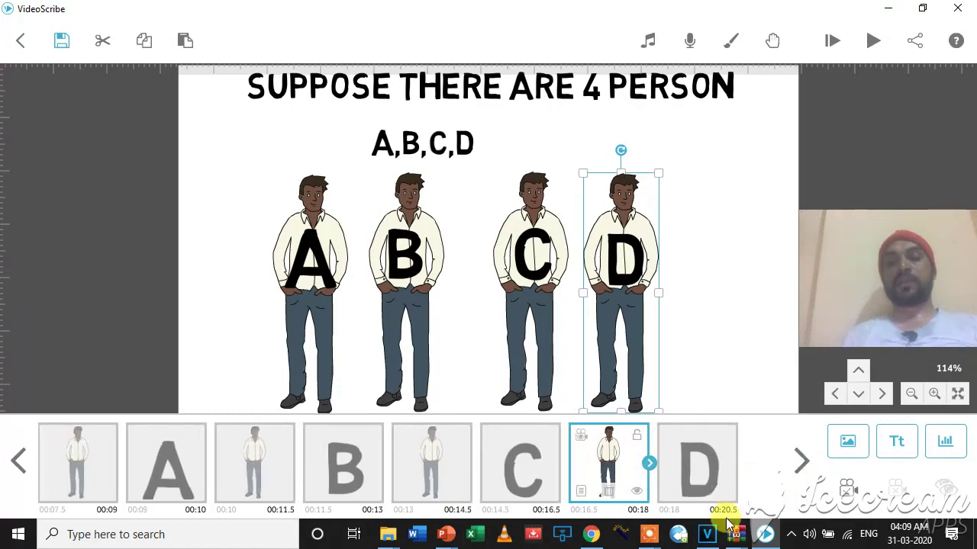
left_click(16, 462)
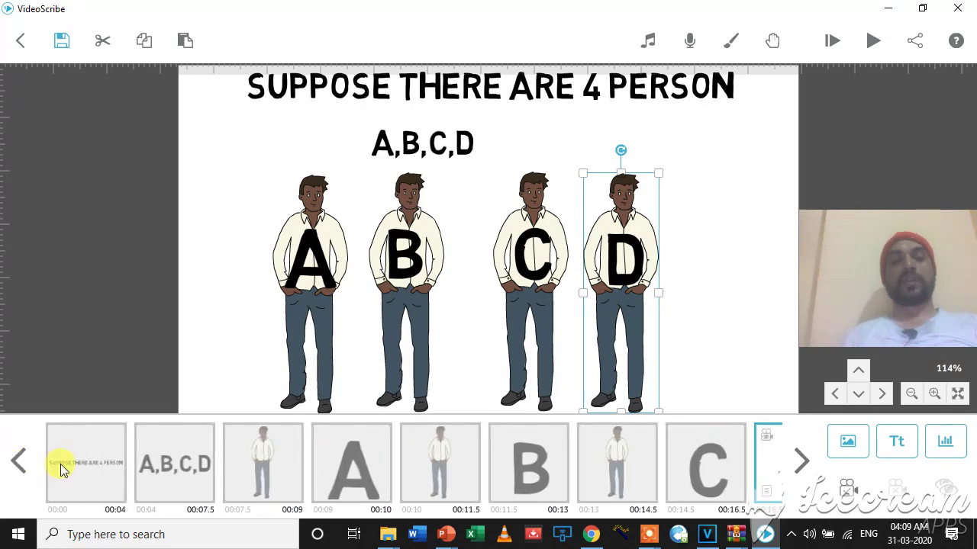
left_click(63, 469)
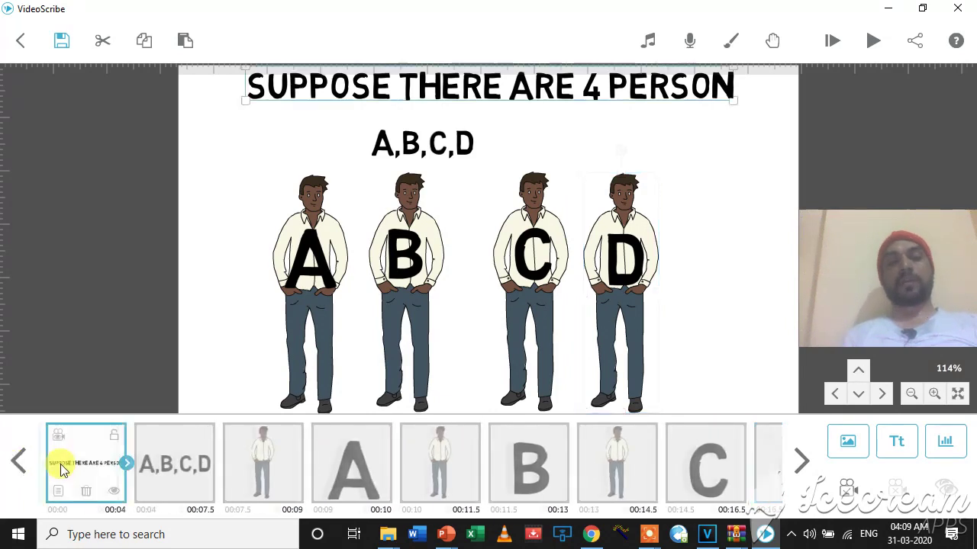
left_click(172, 460)
left_click(247, 462)
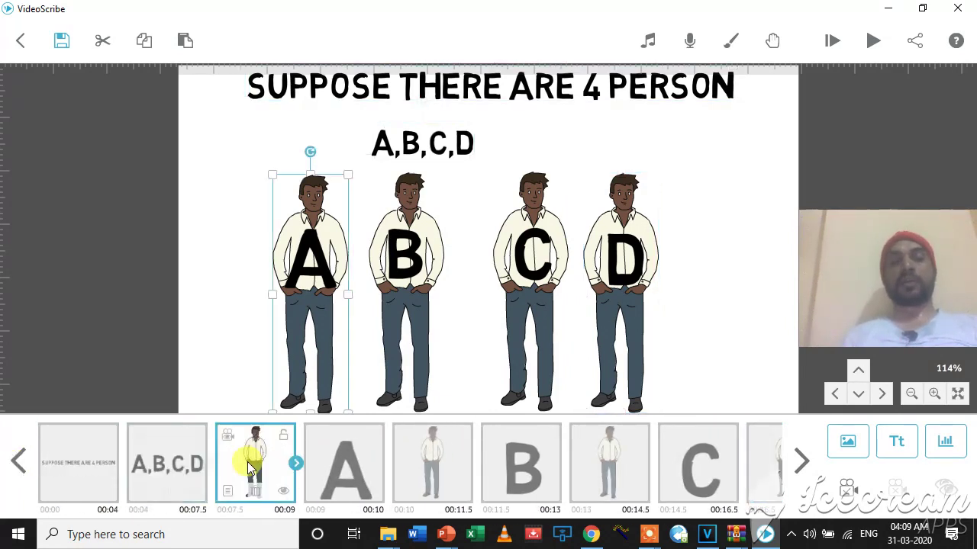
left_click(359, 454)
left_click(428, 458)
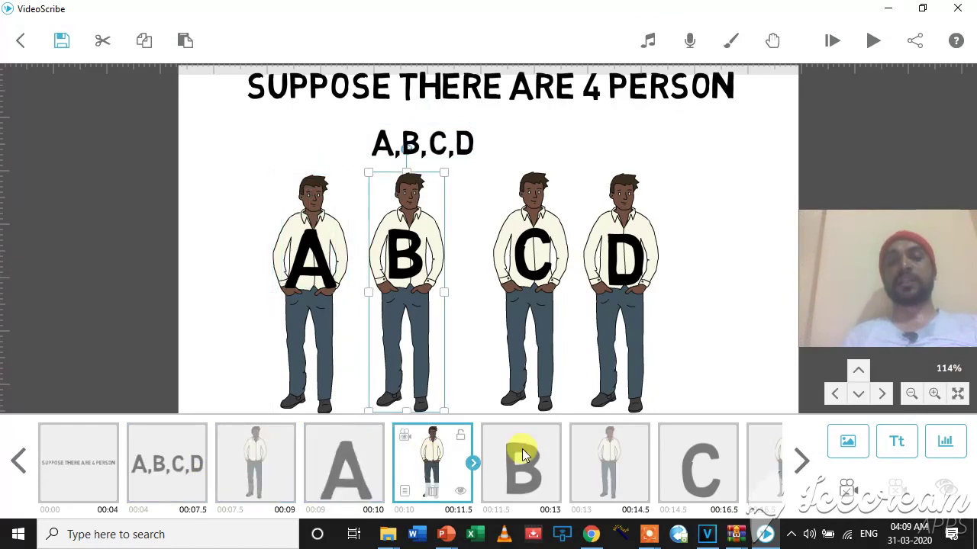
left_click(522, 454)
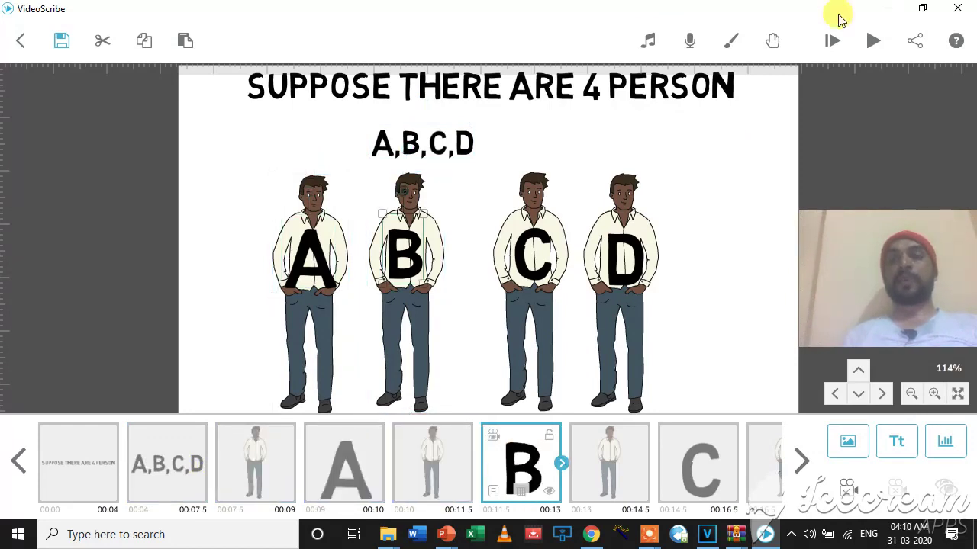
left_click(831, 42)
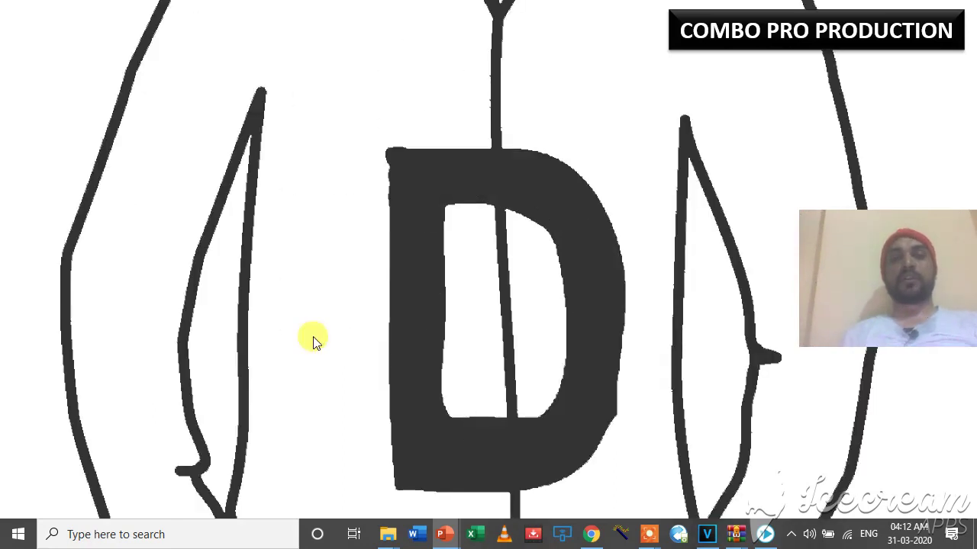
key("Escape")
- Compare slide 2, 'If A and C are friends', with slide 3
left_click(84, 248)
left_click(90, 327)
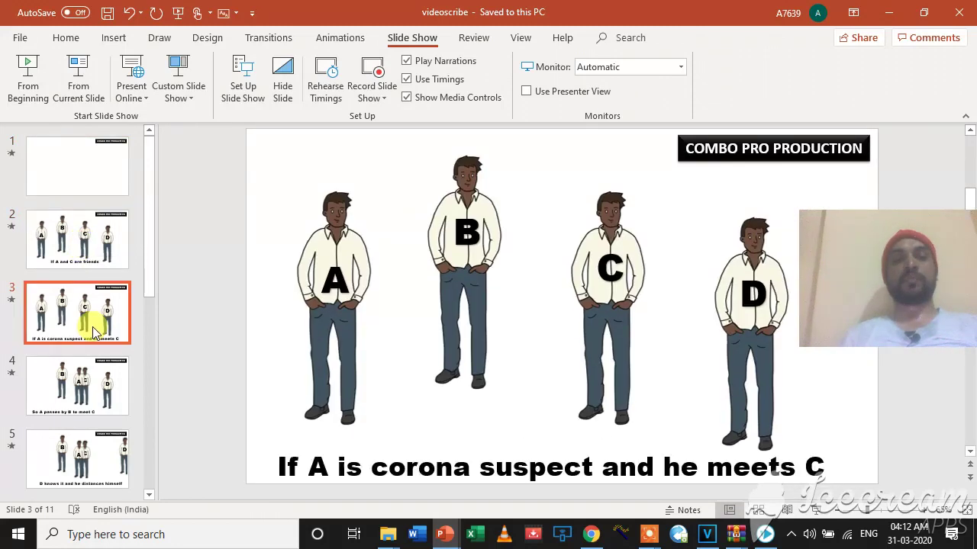
left_click(83, 255)
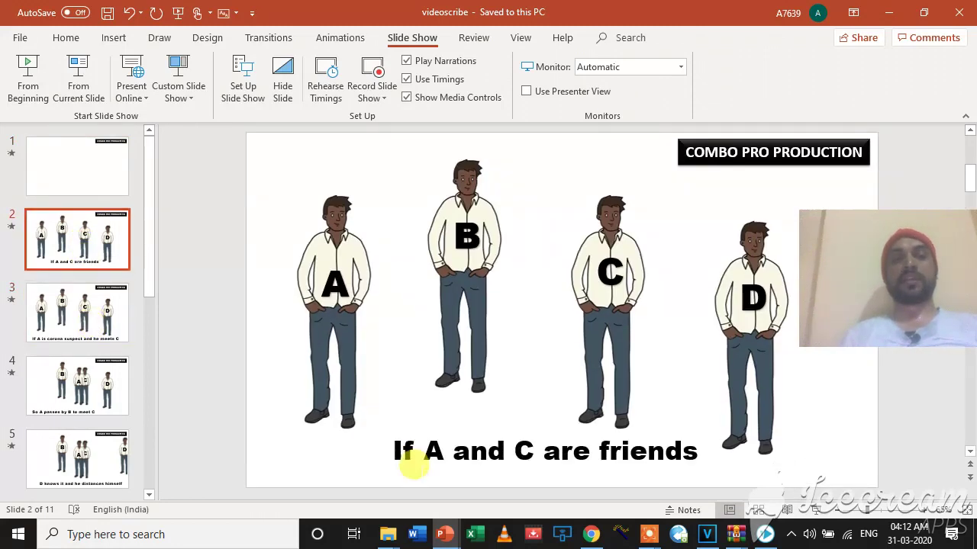
left_click(437, 450)
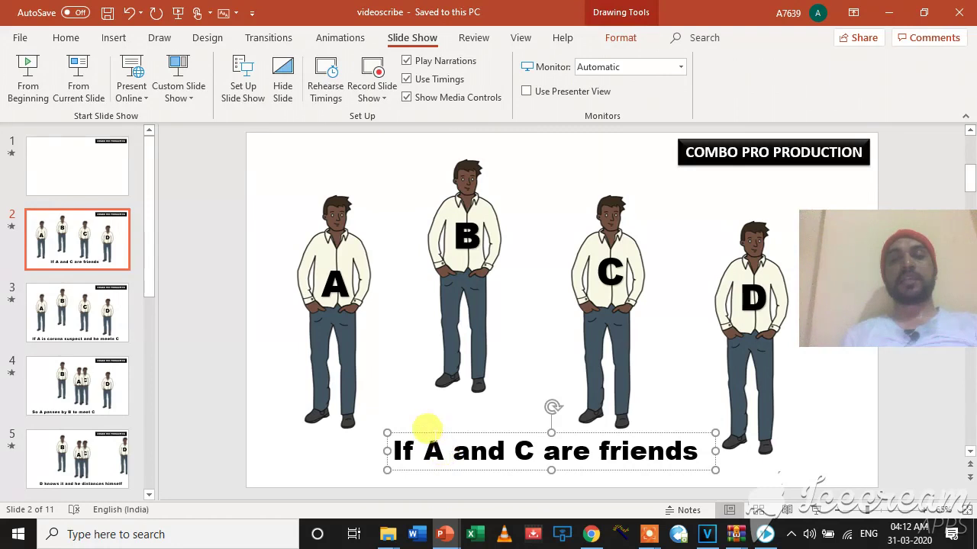
left_click(416, 450)
left_click(68, 333)
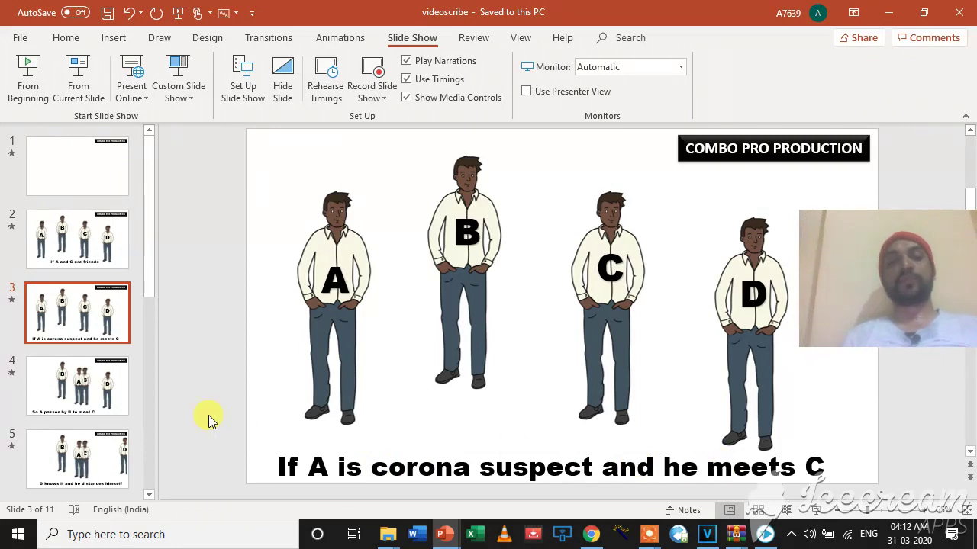
left_click(54, 254)
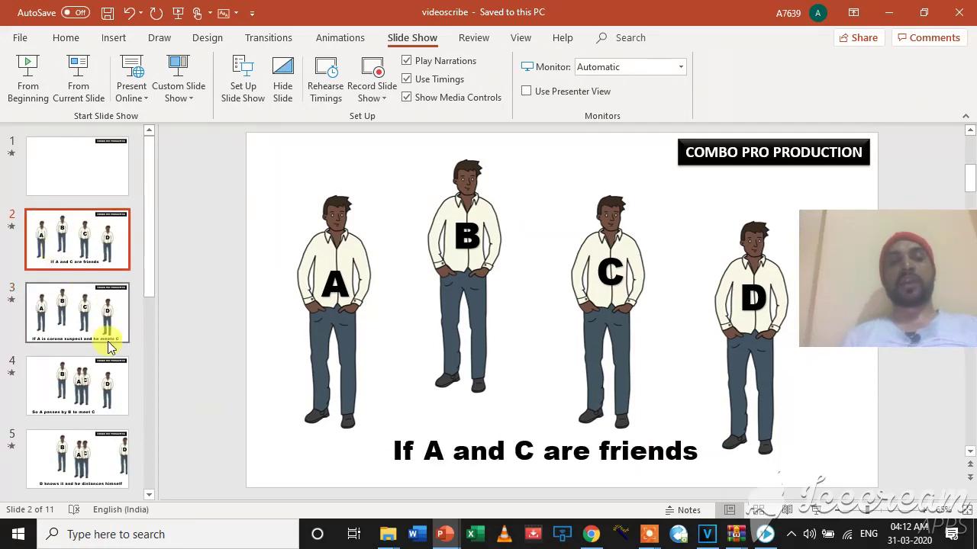
left_click(91, 316)
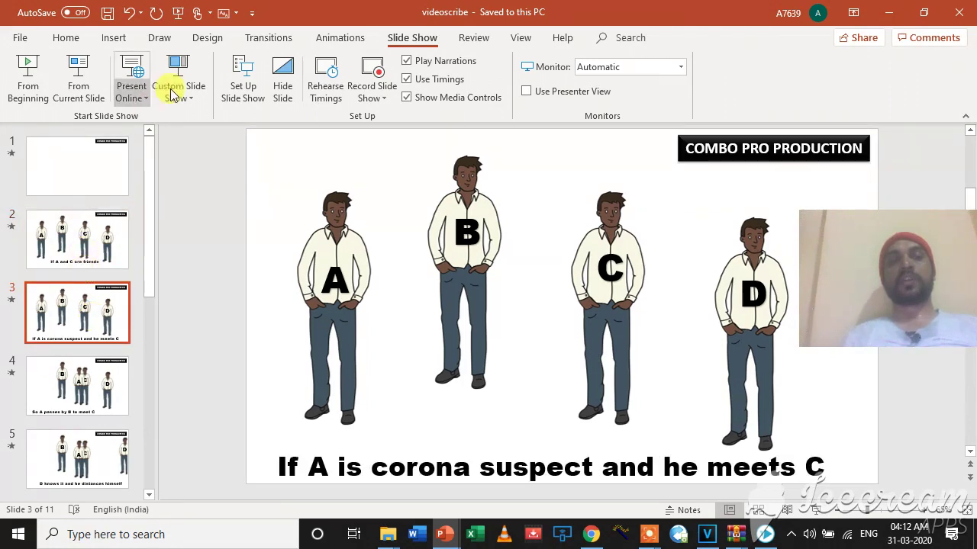
- Apply a Morph transition to slide 3 with the Characters effect
left_click(273, 45)
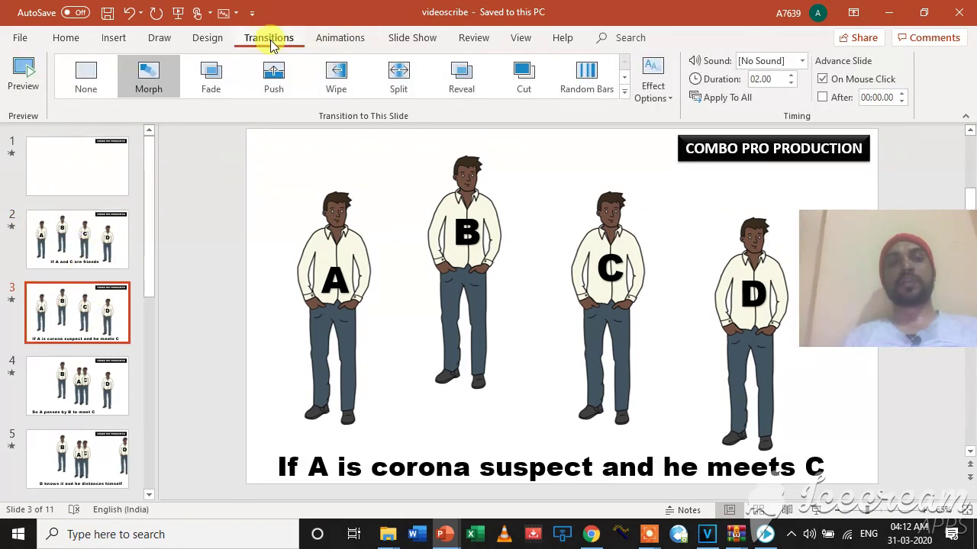
left_click(662, 98)
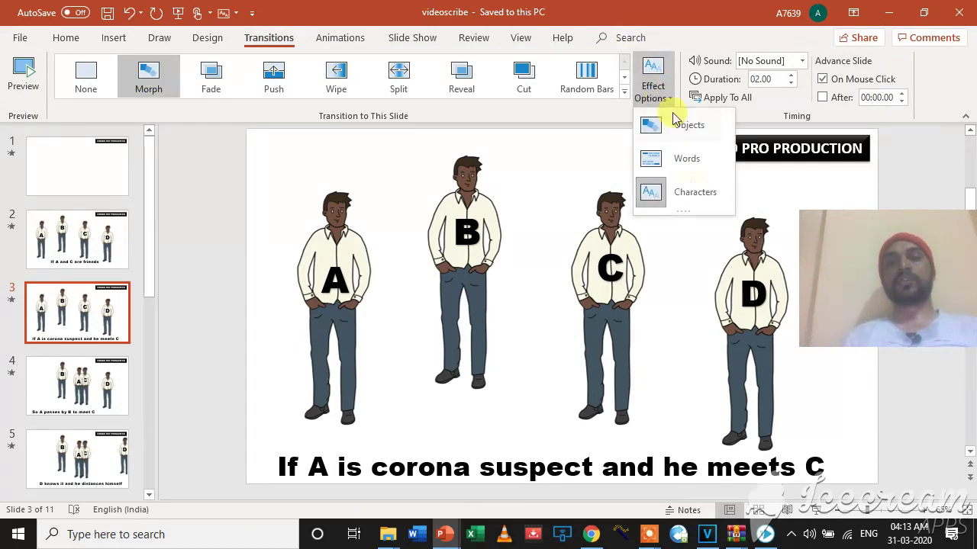
left_click(687, 192)
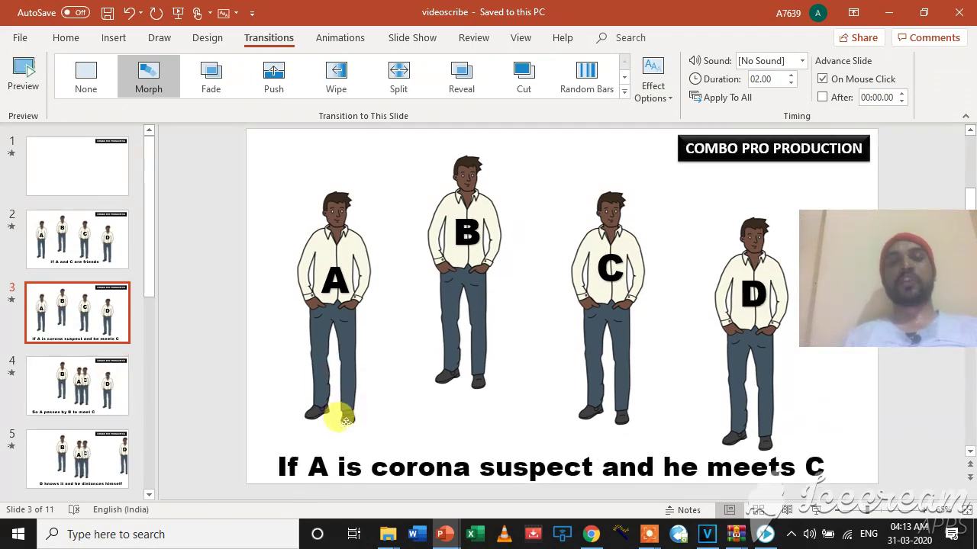
- Check figures A–D on slide 3 against slide 4, 'So A passes by B to meet C'
left_click(315, 225)
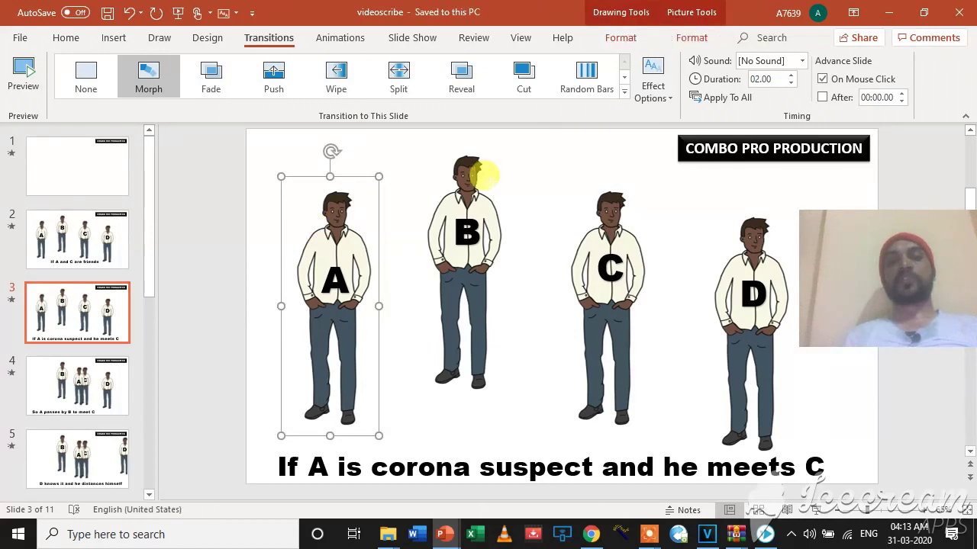
left_click(458, 176)
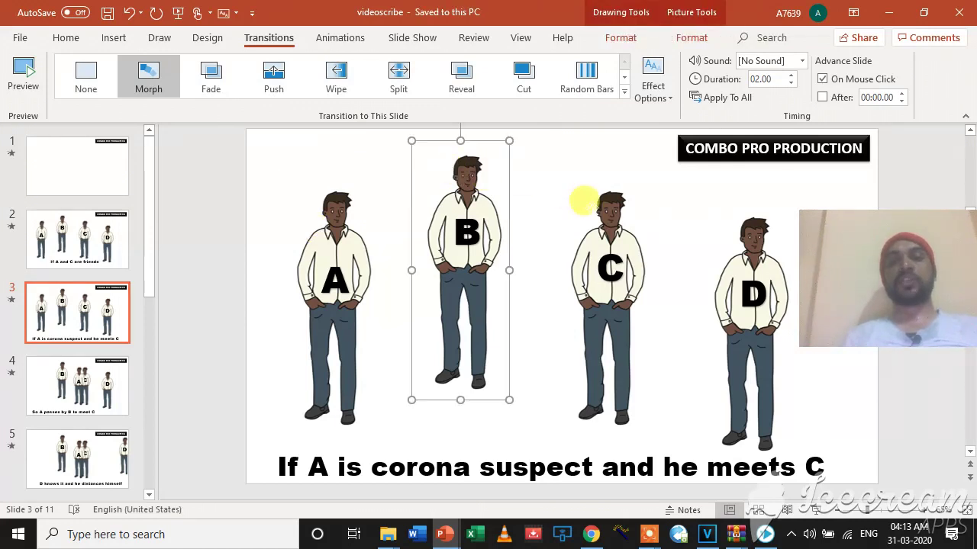
left_click(603, 210)
left_click(744, 215)
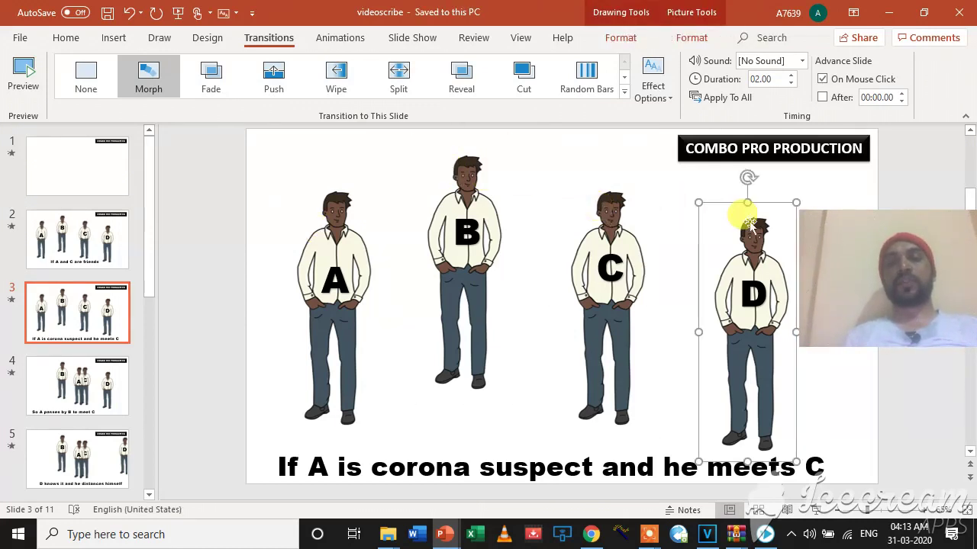
left_click(329, 280)
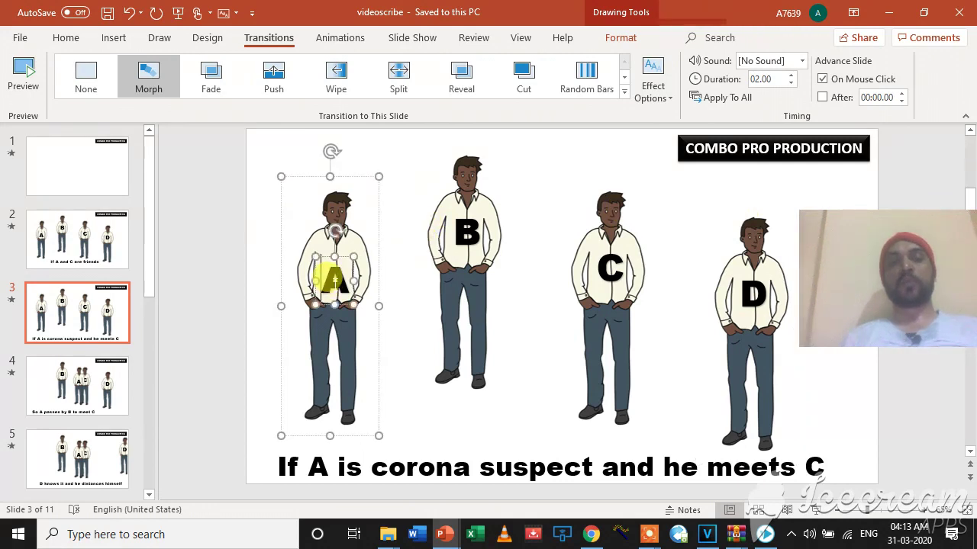
left_click(450, 221)
left_click(620, 241)
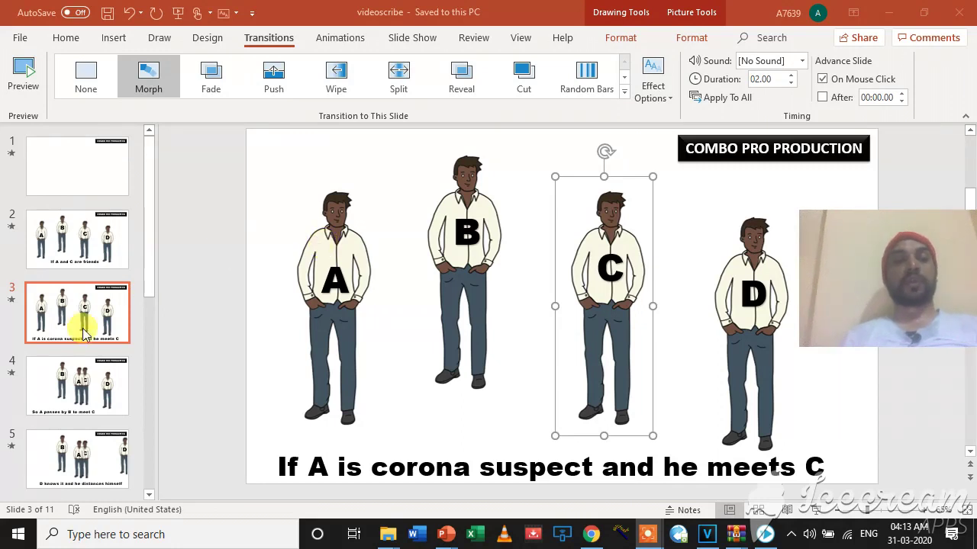
left_click(84, 371)
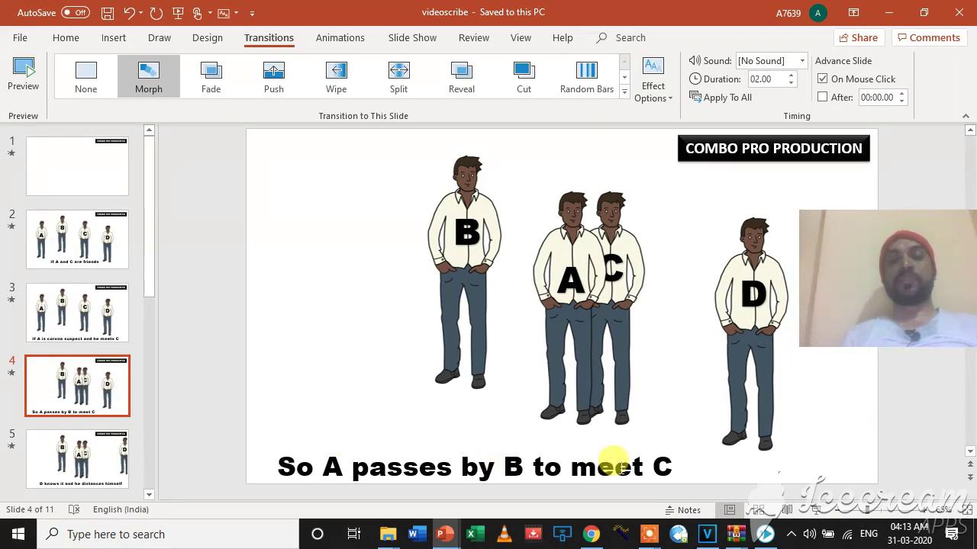
left_click(86, 326)
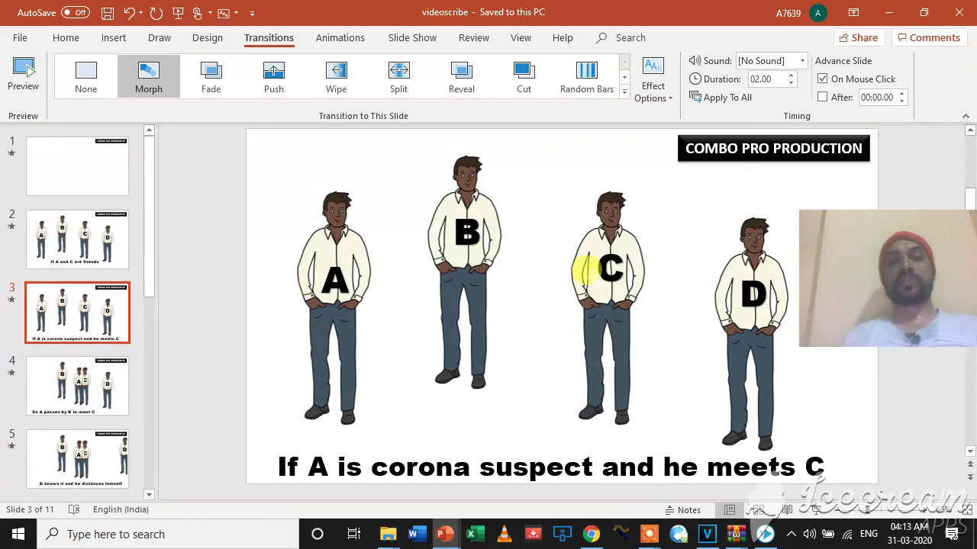
- Duplicate slide 3 and move figure A beside C on the copy
right_click(65, 303)
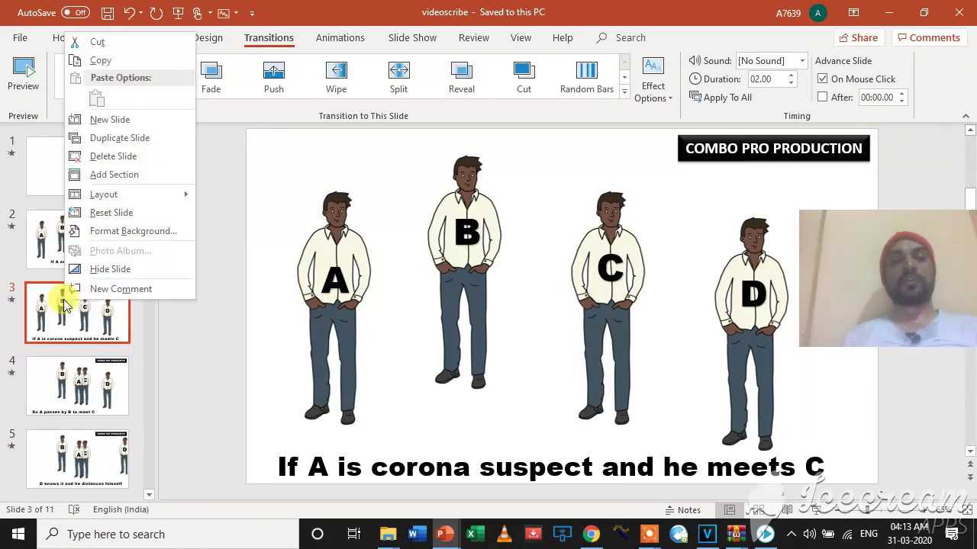
left_click(116, 138)
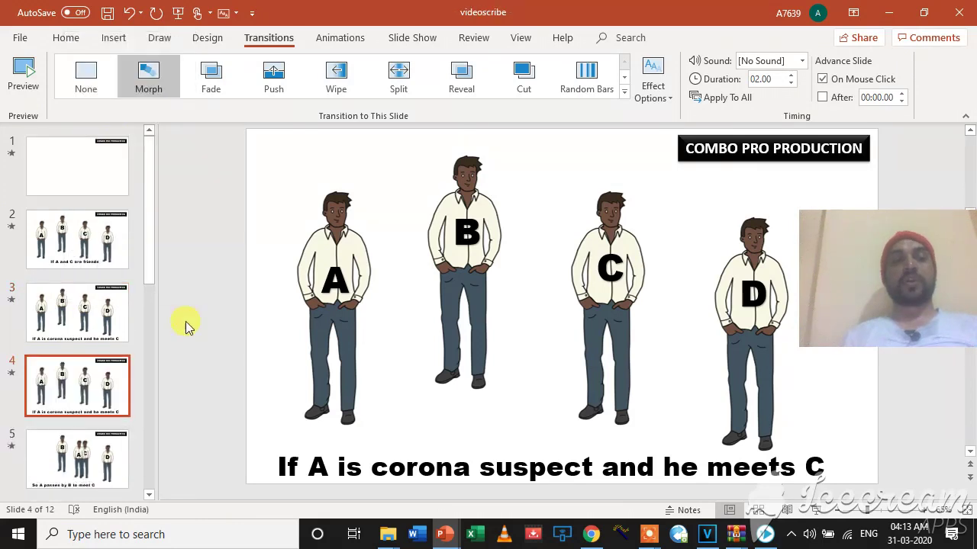
left_click_drag(328, 235, 550, 242)
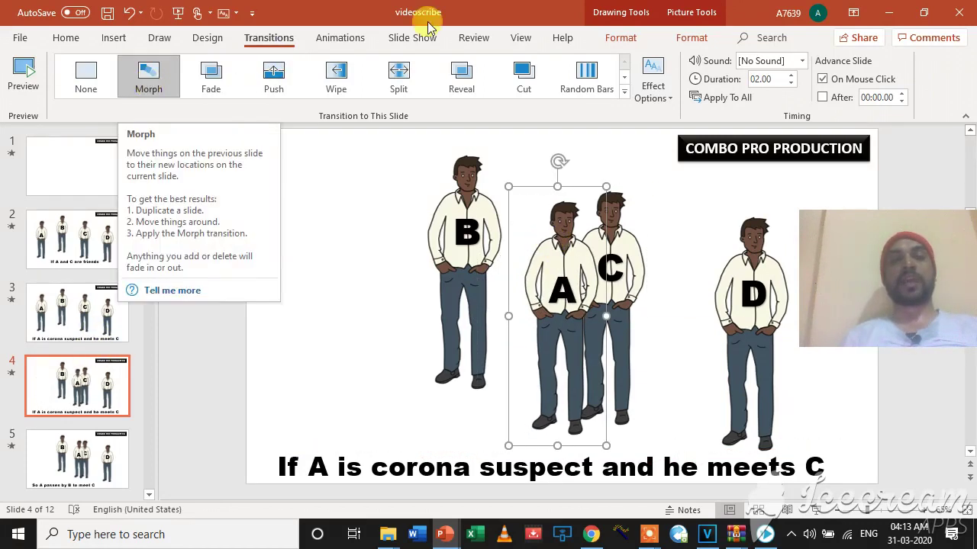
- Preview the slide show from slide 3 to watch A morph over to C
left_click(412, 38)
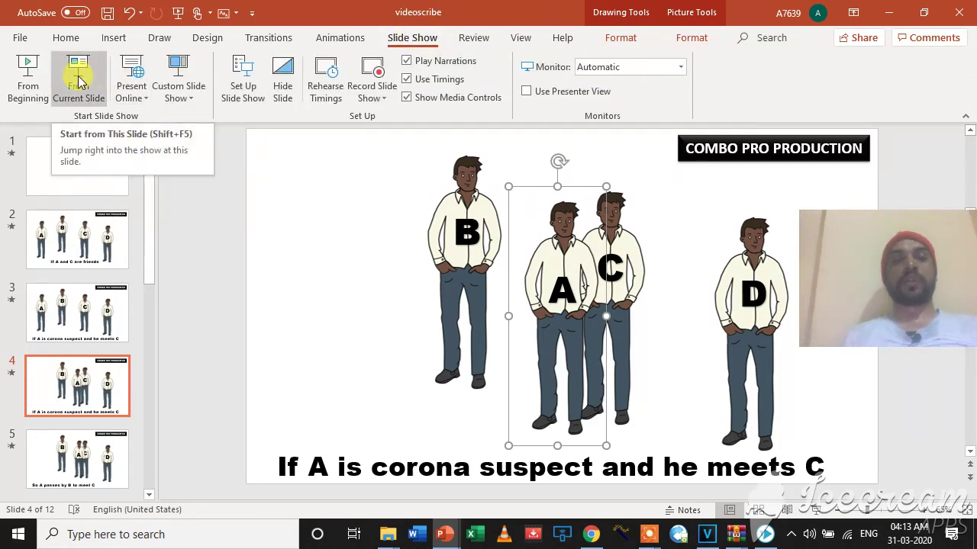
left_click(67, 304)
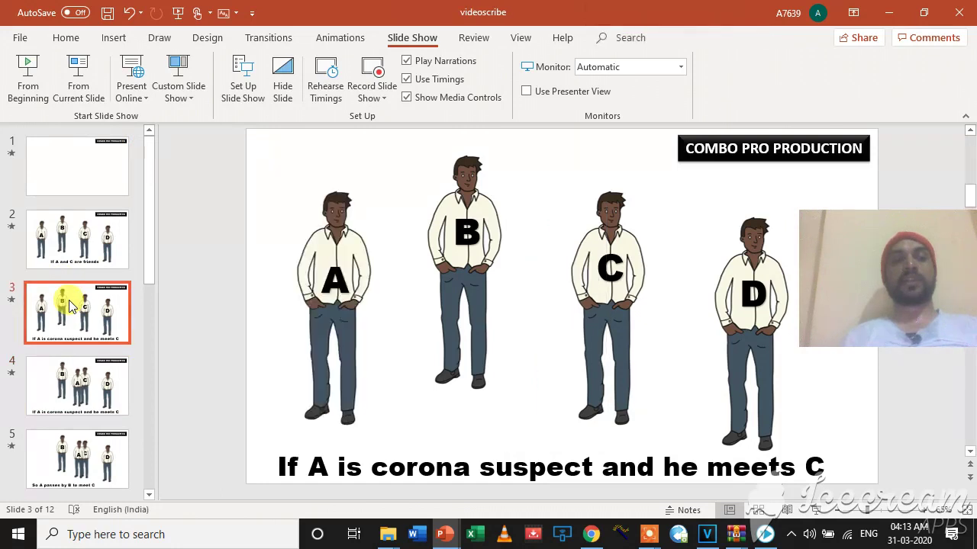
left_click(77, 81)
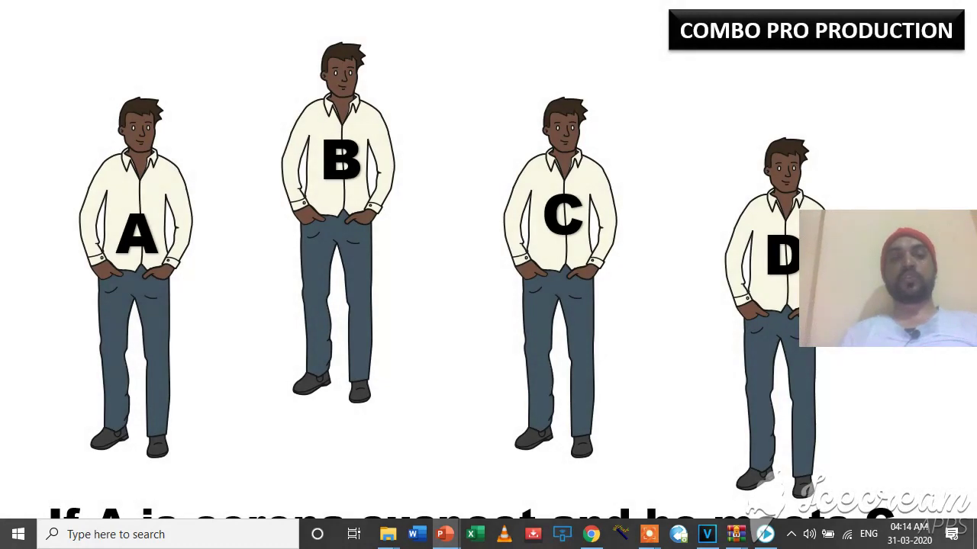
key("Right")
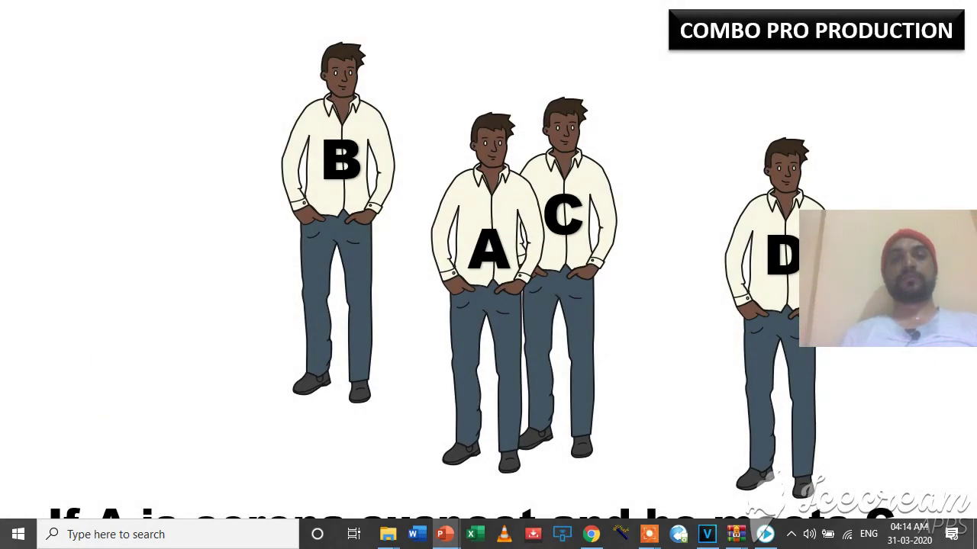
key("Left")
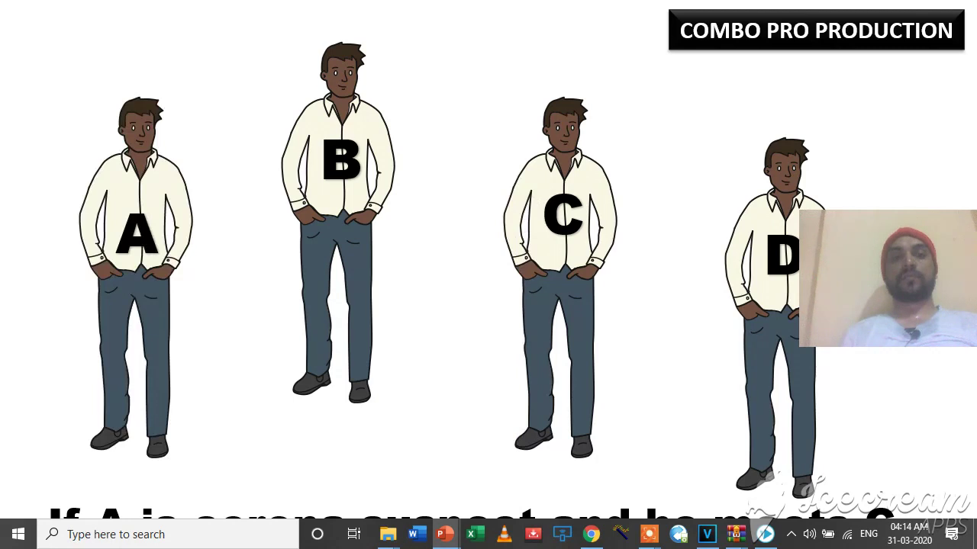
key("Right")
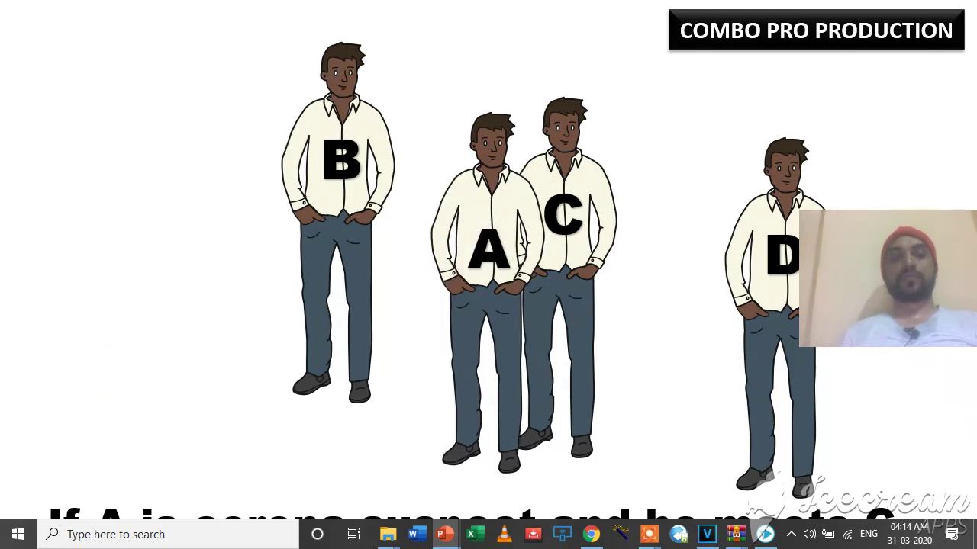
key("Escape")
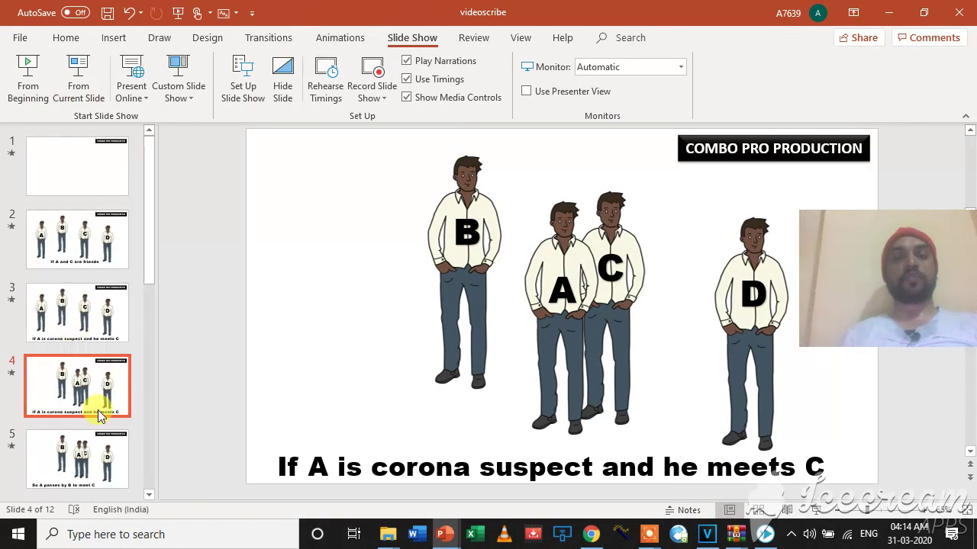
- Change slide 4's Morph effect option to Objects
left_click(71, 315)
left_click(89, 400)
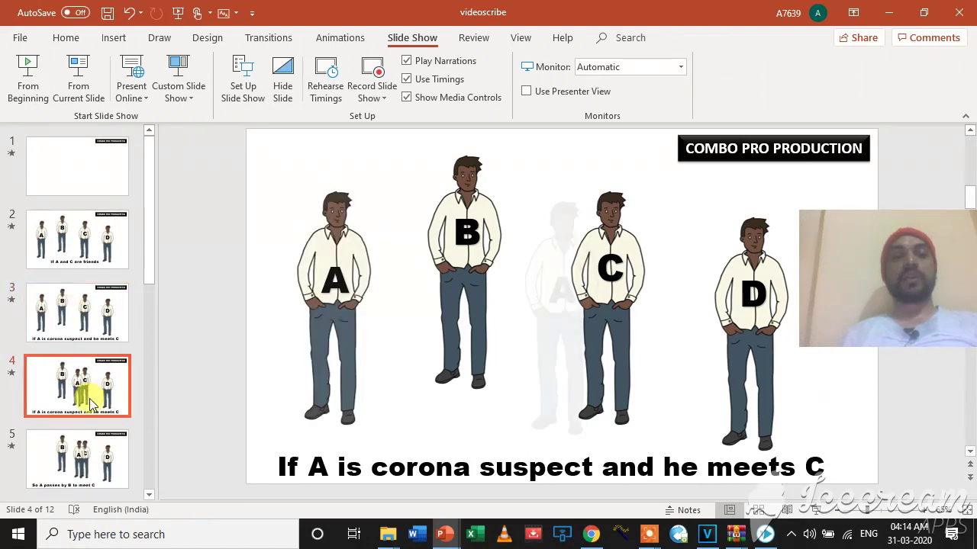
left_click(263, 38)
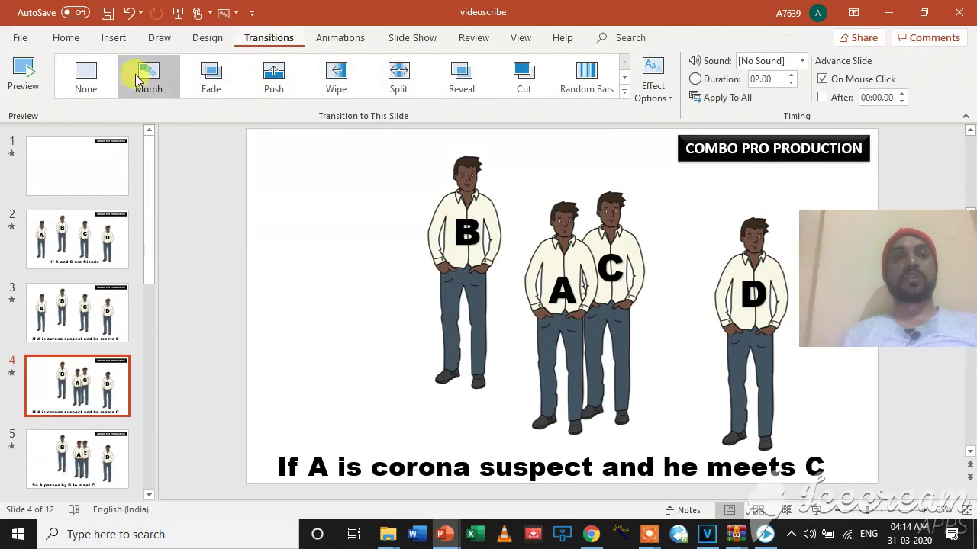
left_click(648, 89)
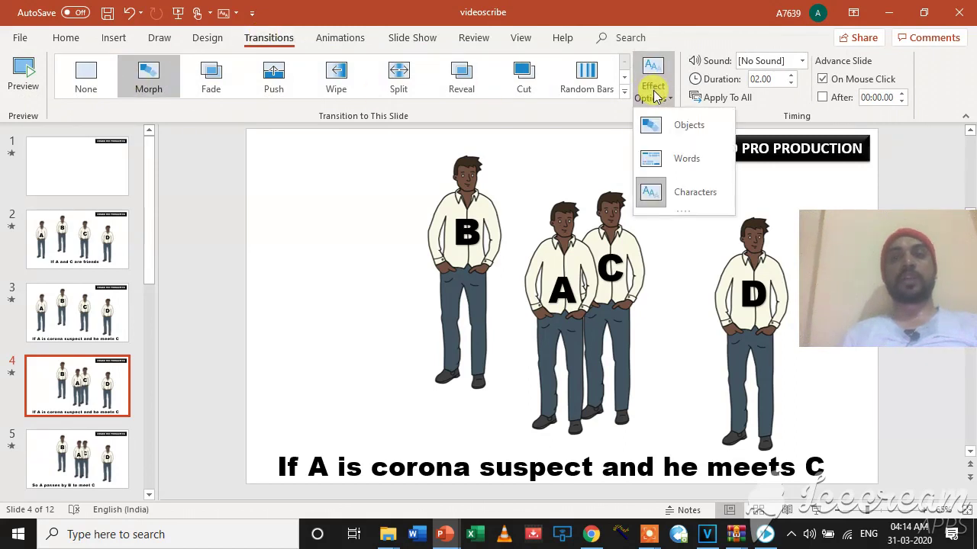
left_click(671, 125)
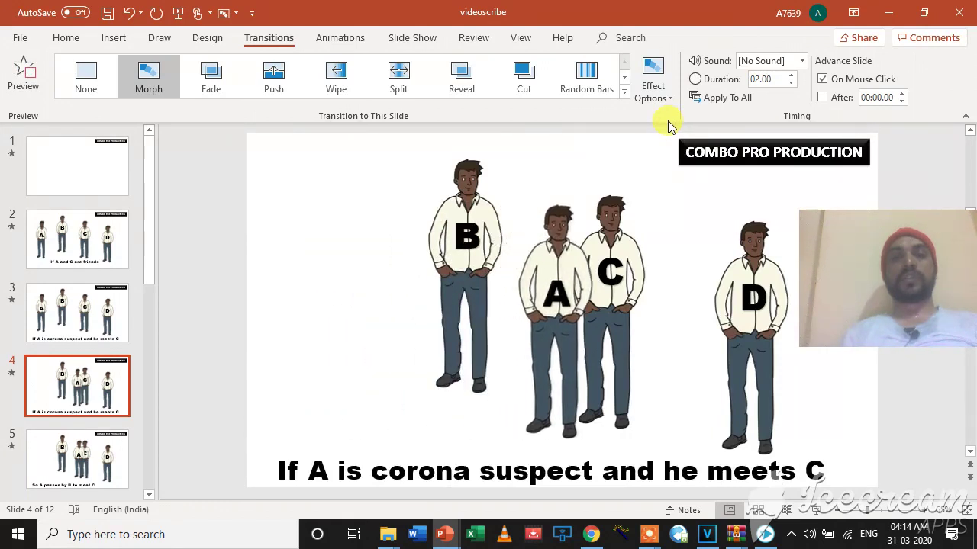
- Preview the slide show from slide 3 to see A move to C
left_click(411, 40)
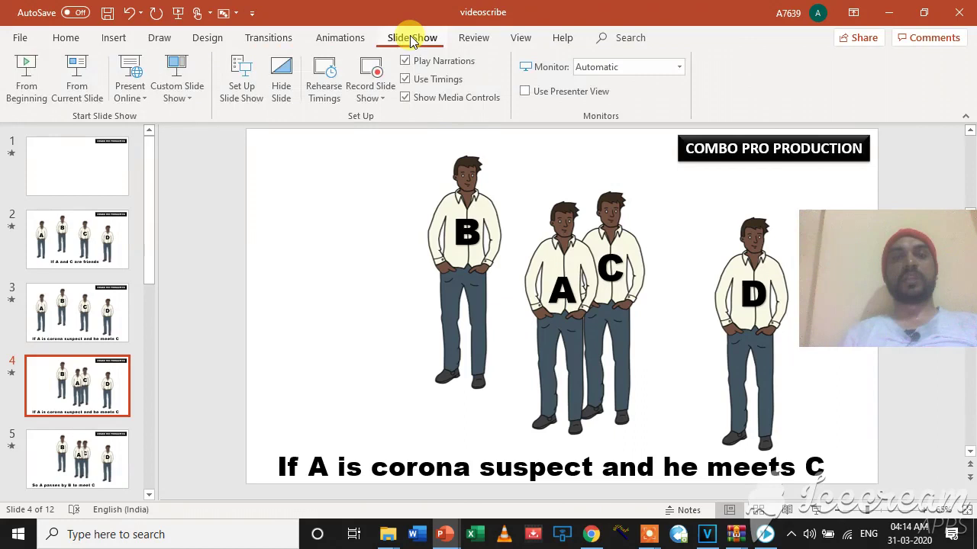
left_click(78, 325)
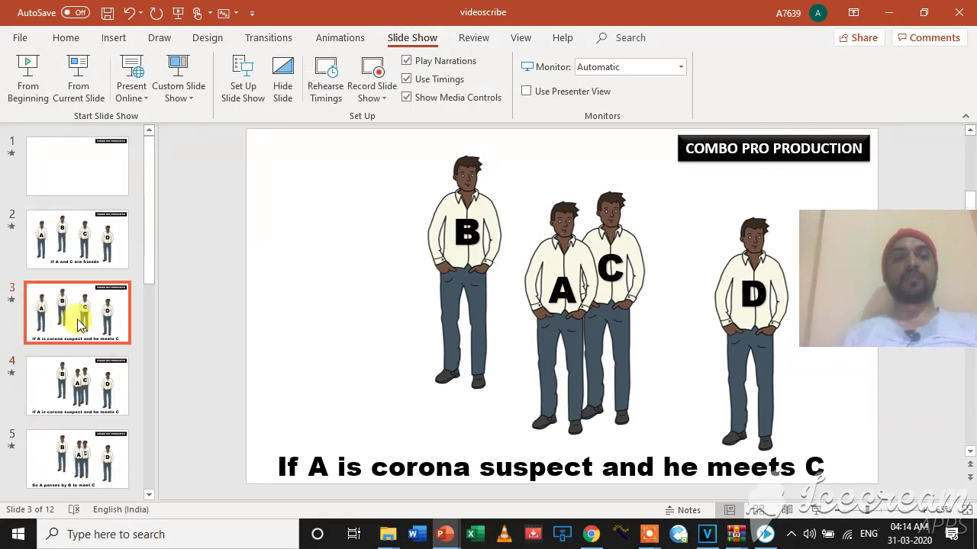
left_click(78, 77)
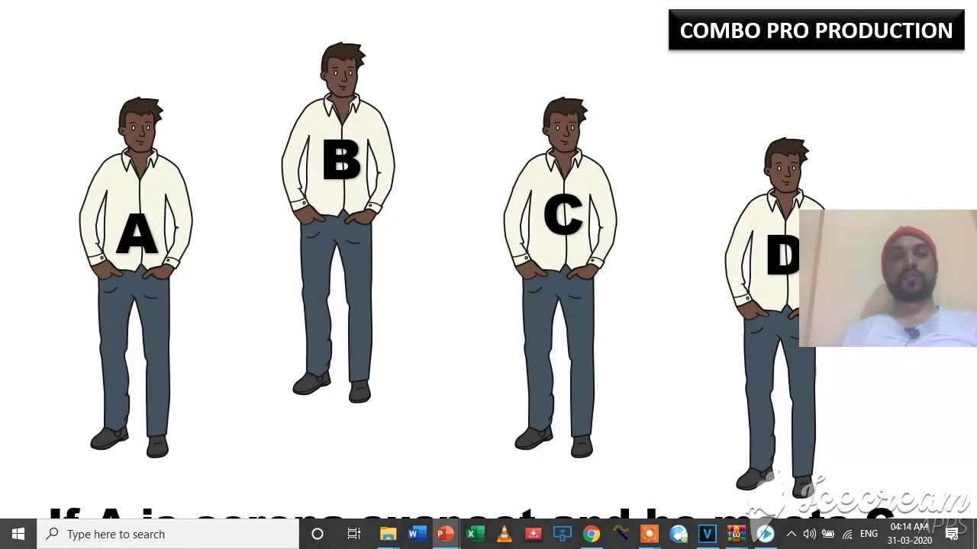
key("Right")
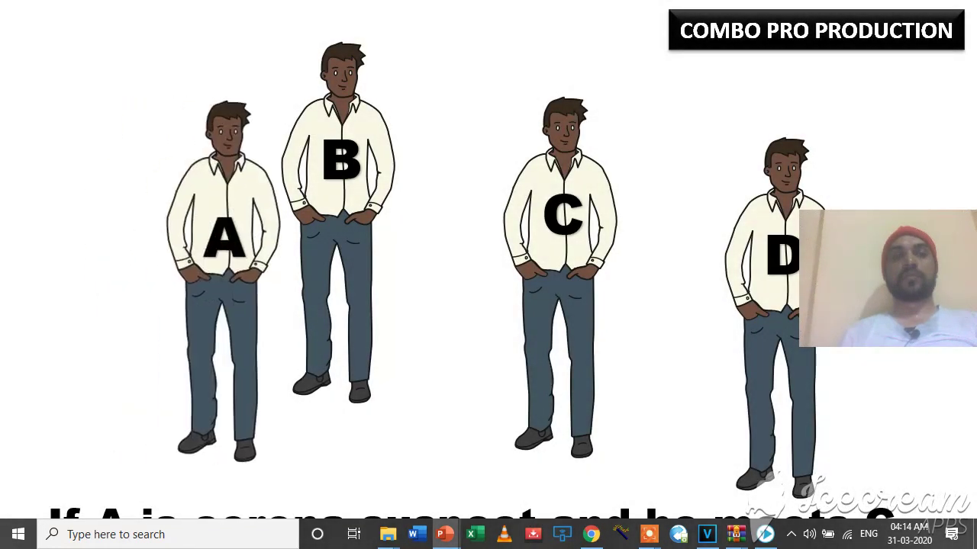
key("Escape")
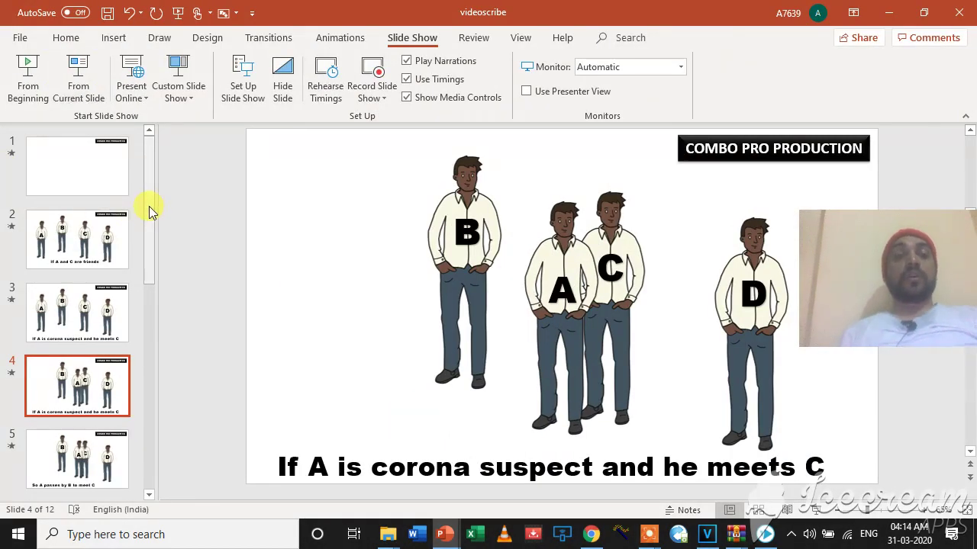
- Duplicate slide 5 and move figure D to the copy's top-right edge
left_click_drag(148, 206, 144, 303)
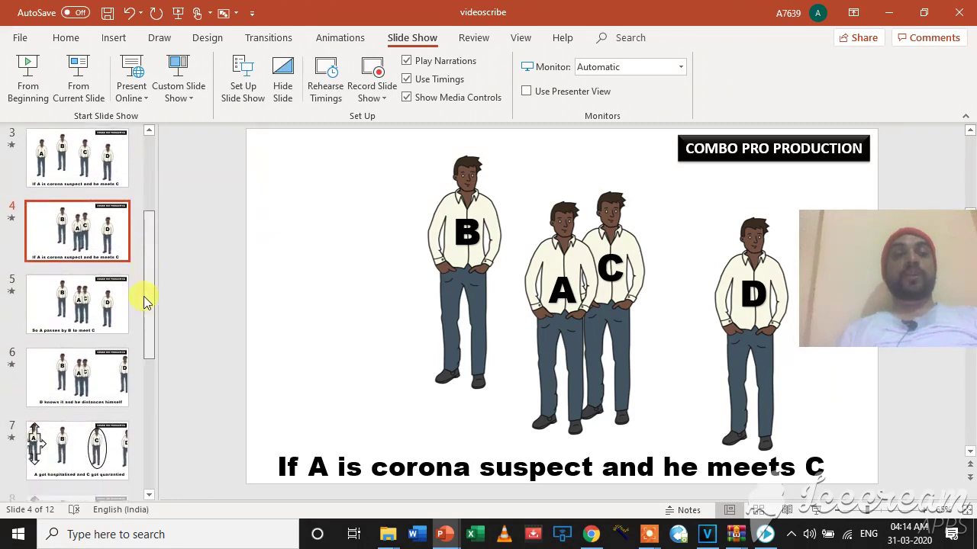
left_click(74, 289)
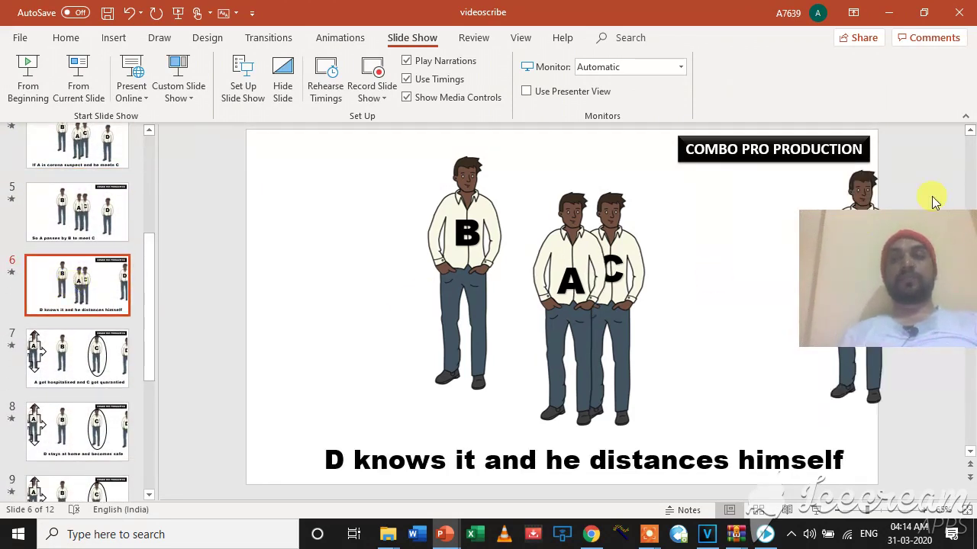
left_click(93, 221)
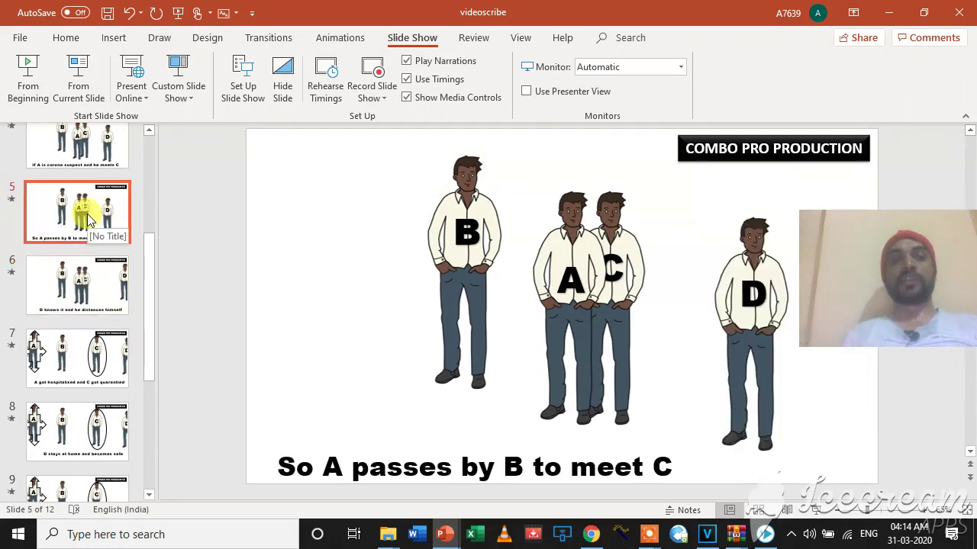
right_click(89, 219)
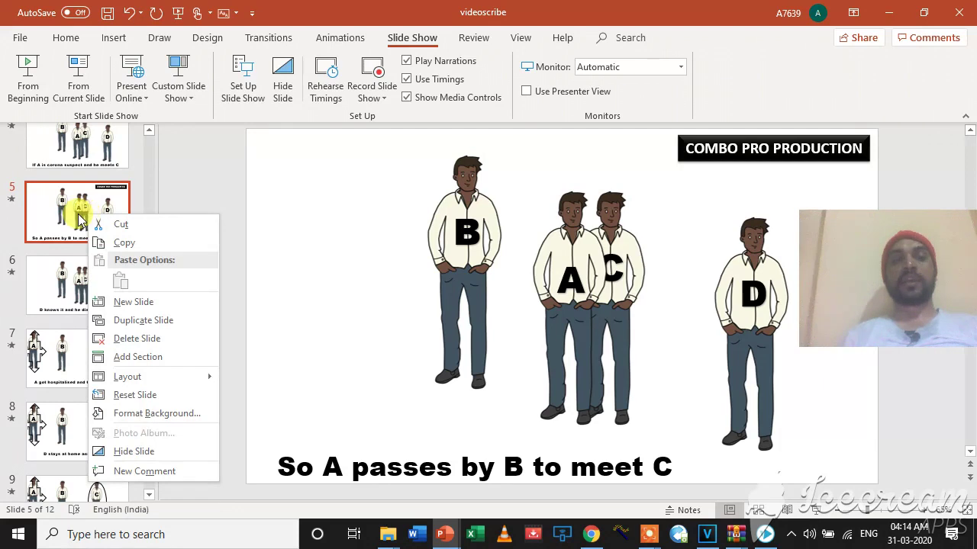
left_click(81, 220)
right_click(78, 214)
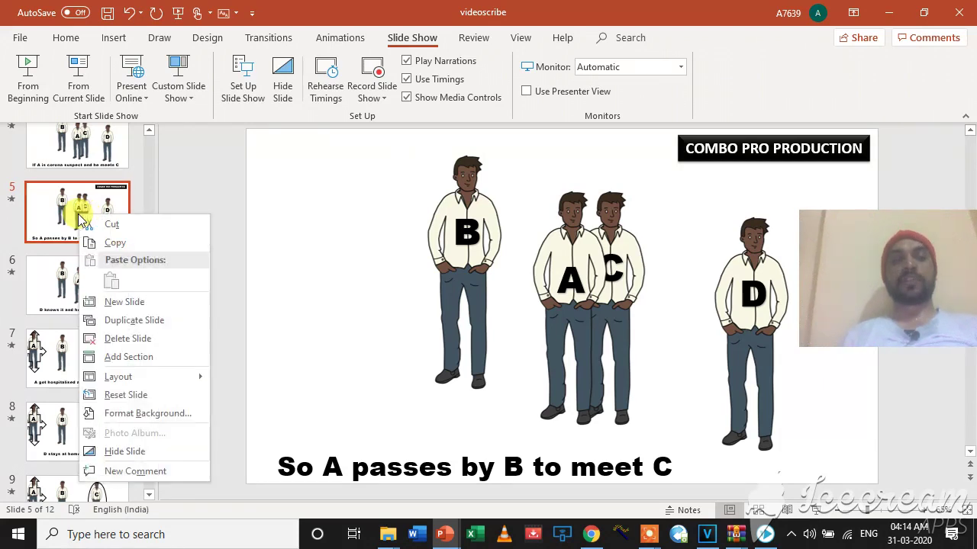
left_click(127, 321)
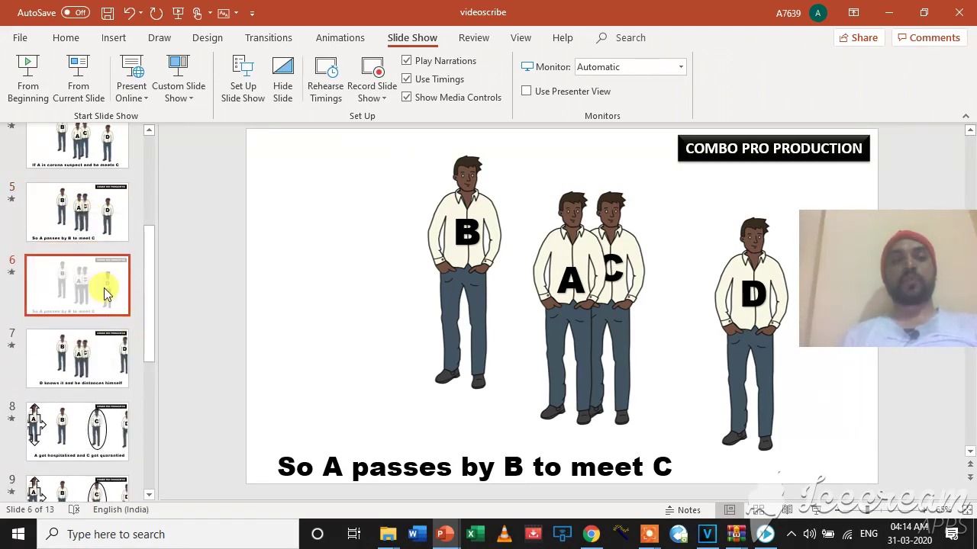
mouse_move(730, 265)
left_mouse_down()
mouse_move(828, 204)
mouse_move(837, 217)
left_mouse_up()
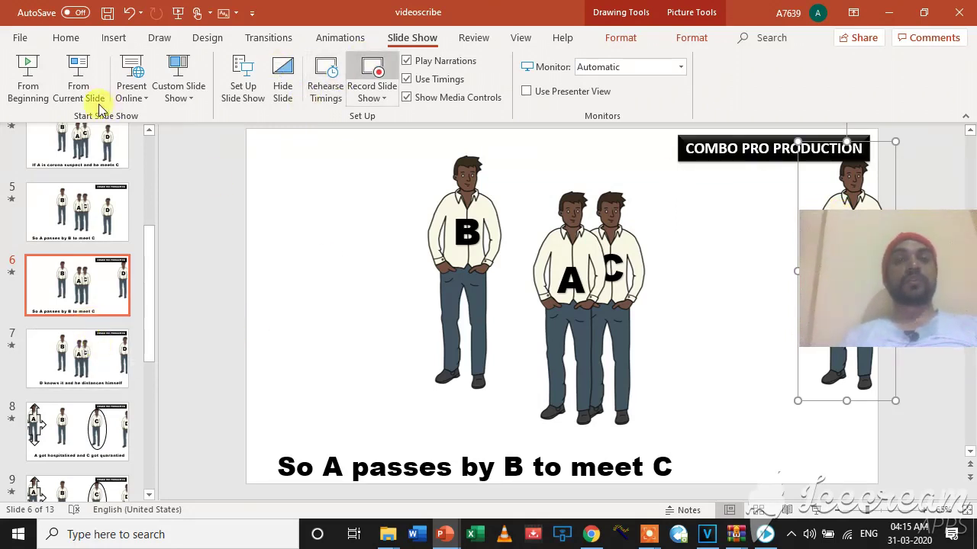
- Give the duplicated slide a Morph transition with the Objects effect
left_click(283, 40)
left_click(148, 74)
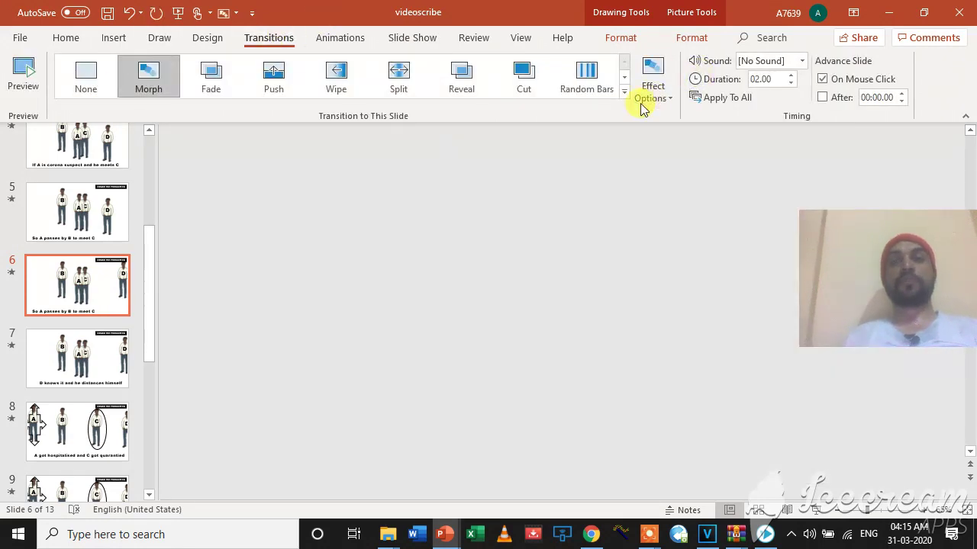
left_click(654, 91)
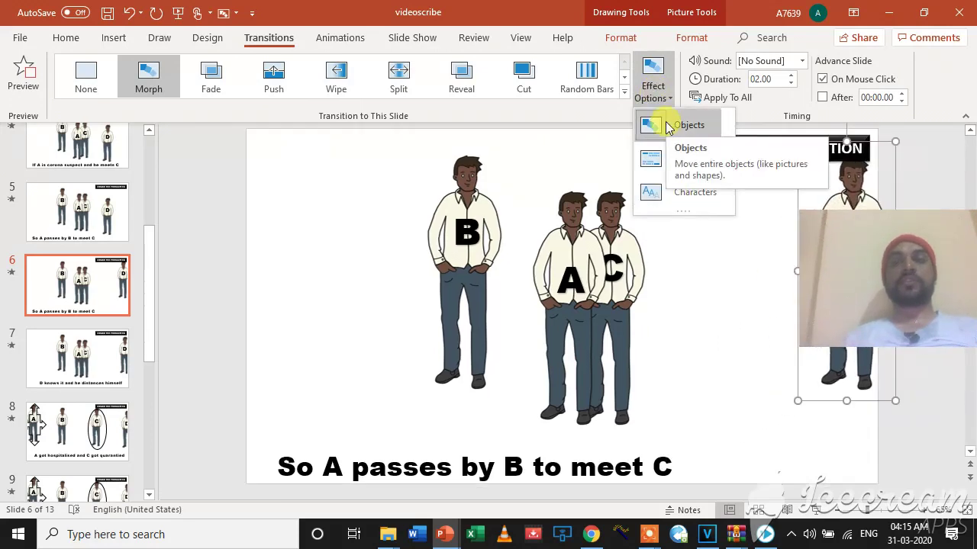
left_click(666, 127)
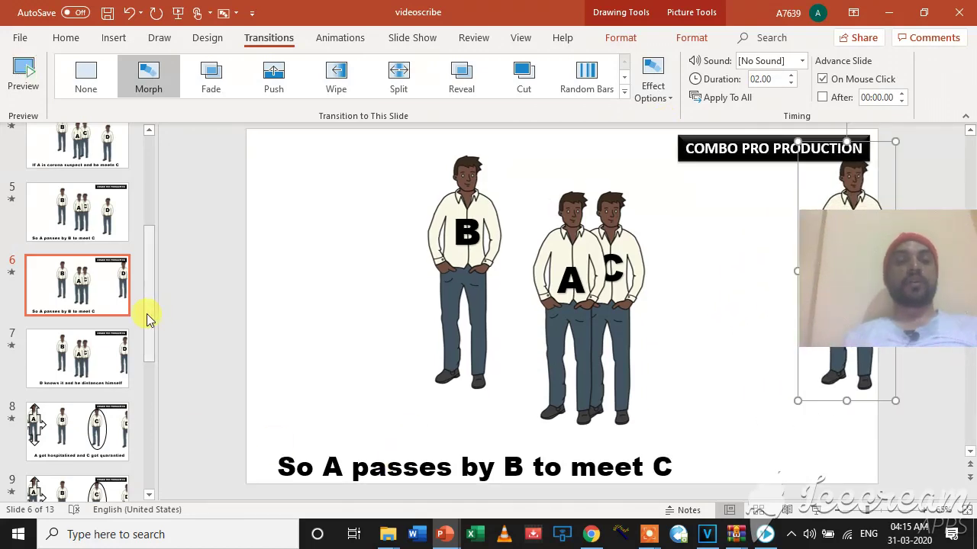
left_click_drag(150, 319, 145, 344)
left_click(76, 340)
left_click(290, 287)
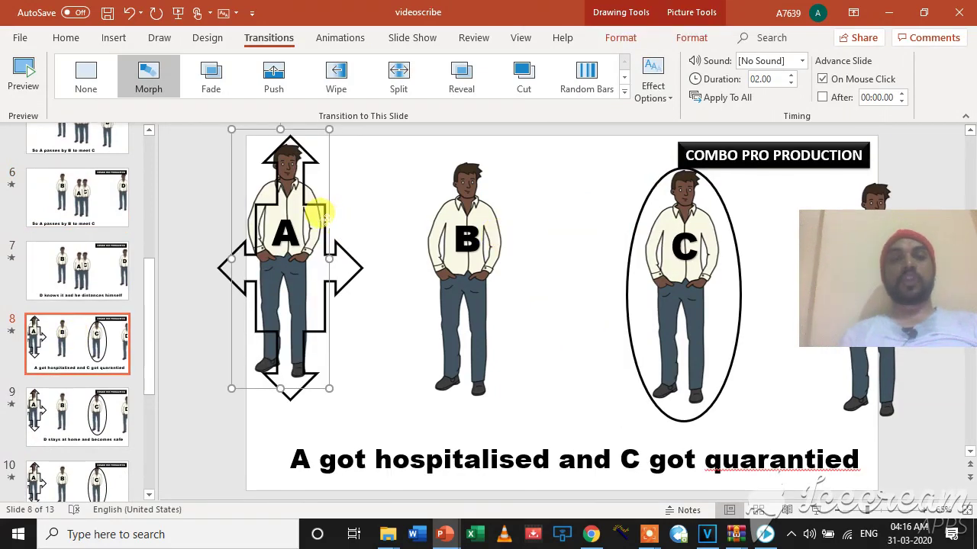
- Nudge A's arrows right and give the ellipse around C a Wipe entrance
left_click_drag(319, 213, 325, 216)
left_click(629, 206)
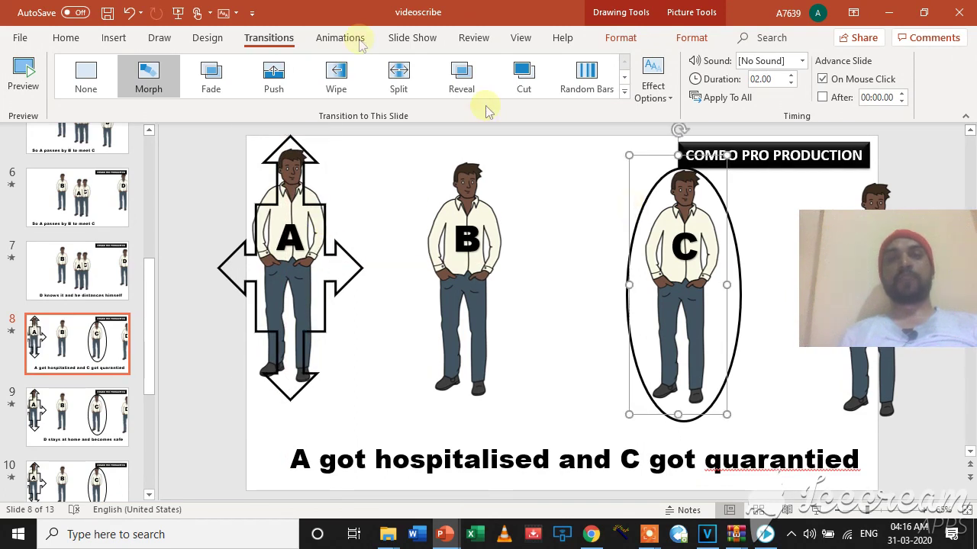
left_click(342, 41)
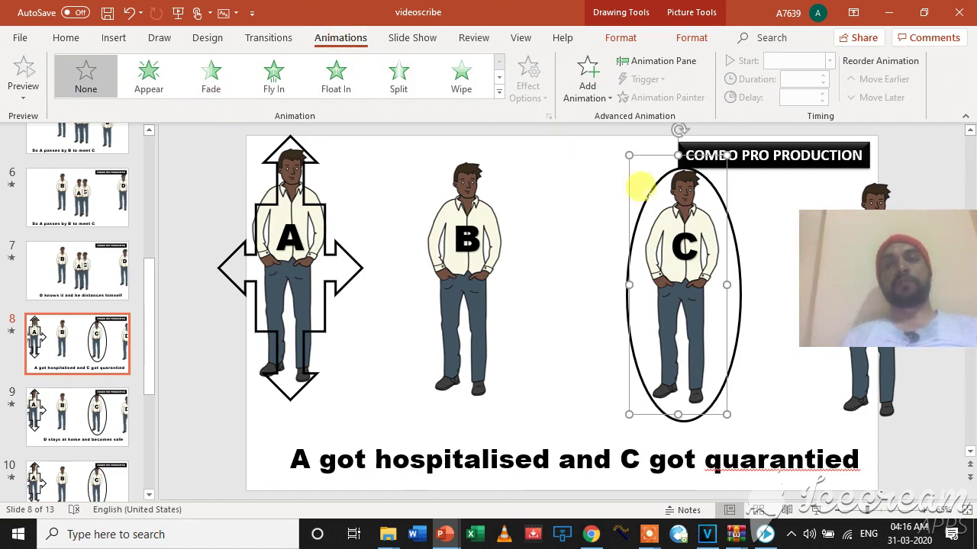
left_click(641, 187)
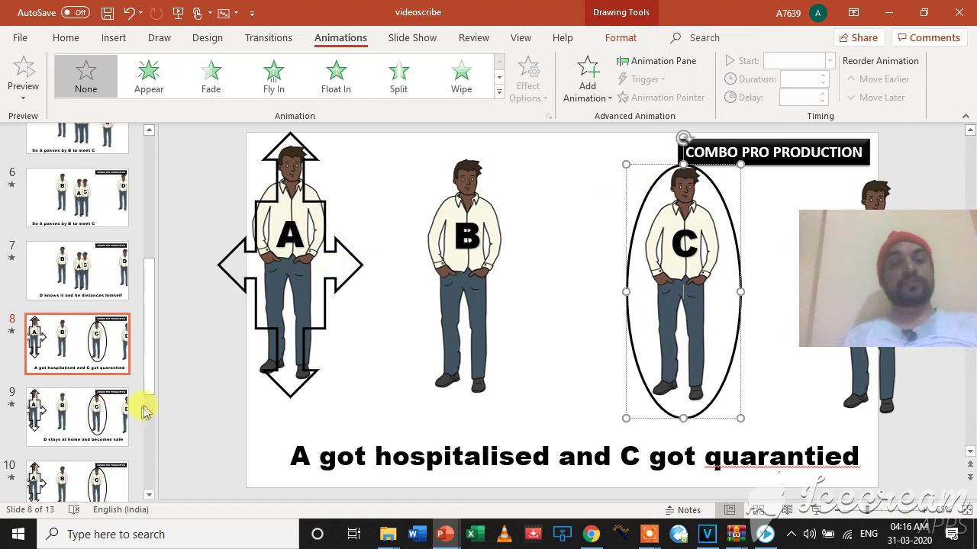
left_click(462, 77)
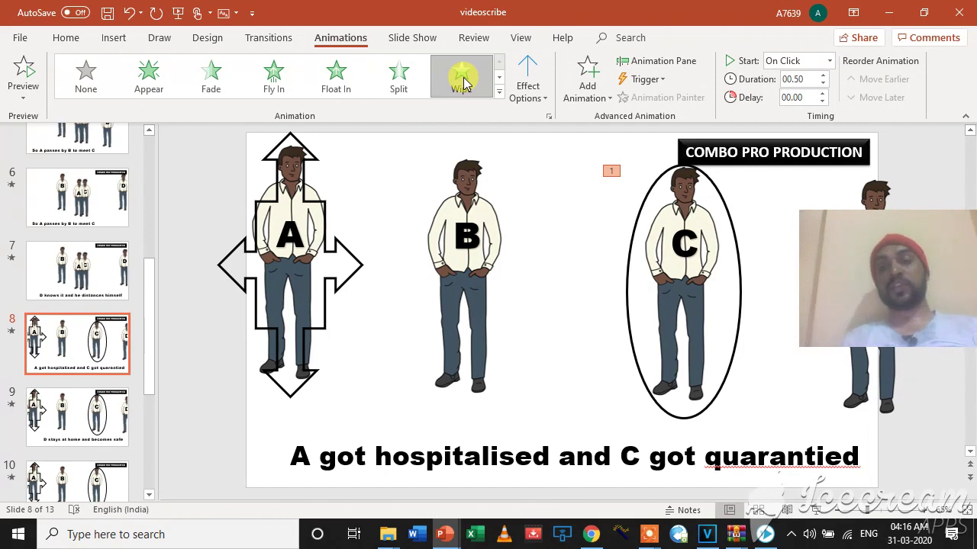
- Browse the Insert Shapes list without adding a shape, then go to slide 9
left_click(304, 153)
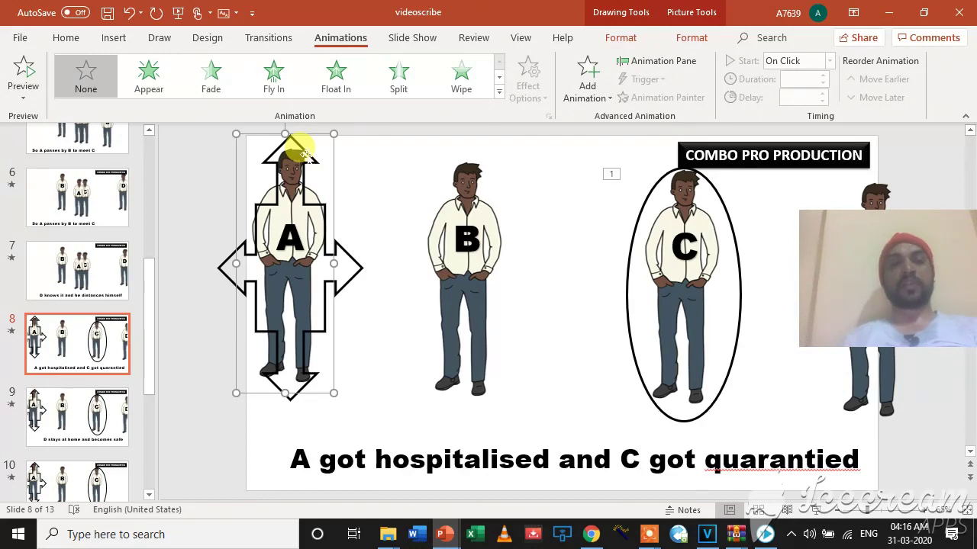
left_click(106, 40)
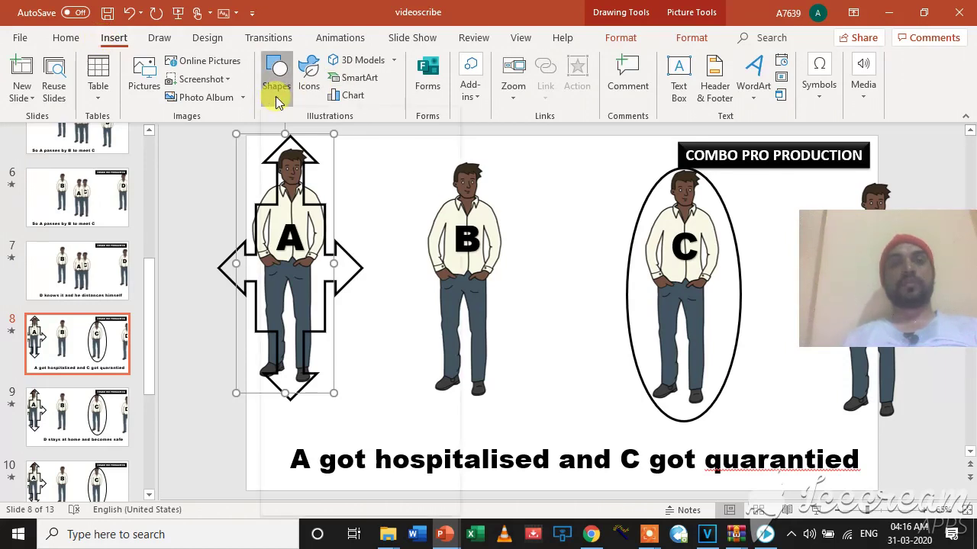
left_click(277, 84)
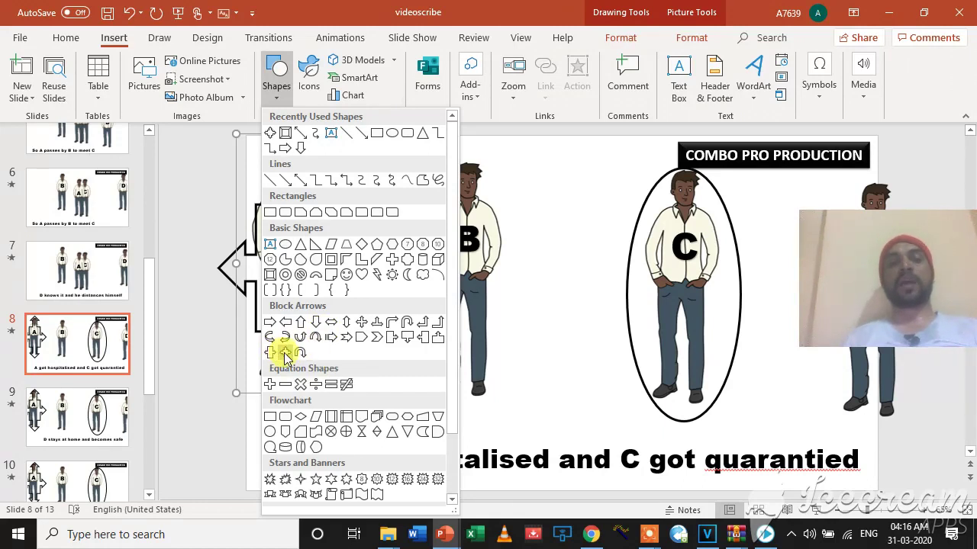
left_click(560, 300)
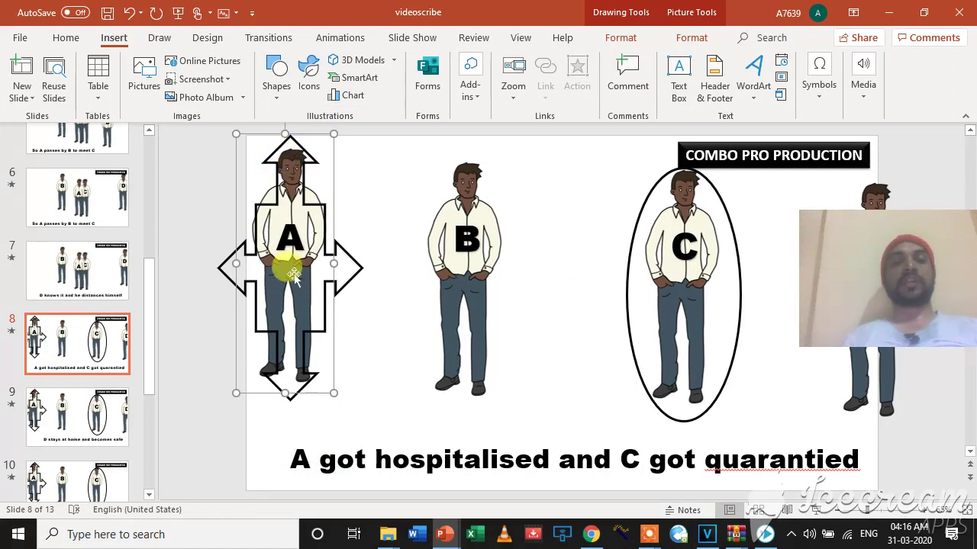
left_click(99, 418)
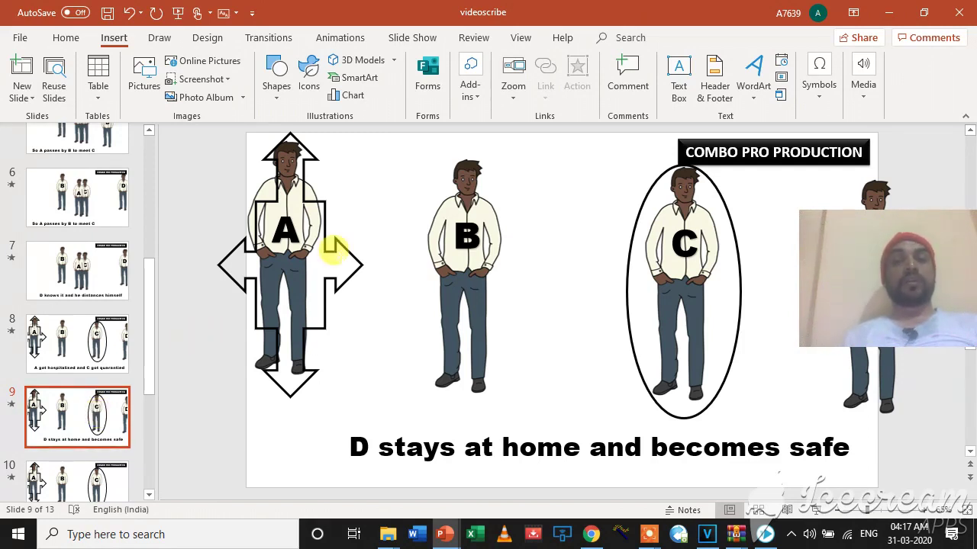
- Give the D figure on slide 9 a Zoom exit animation
left_click(876, 191)
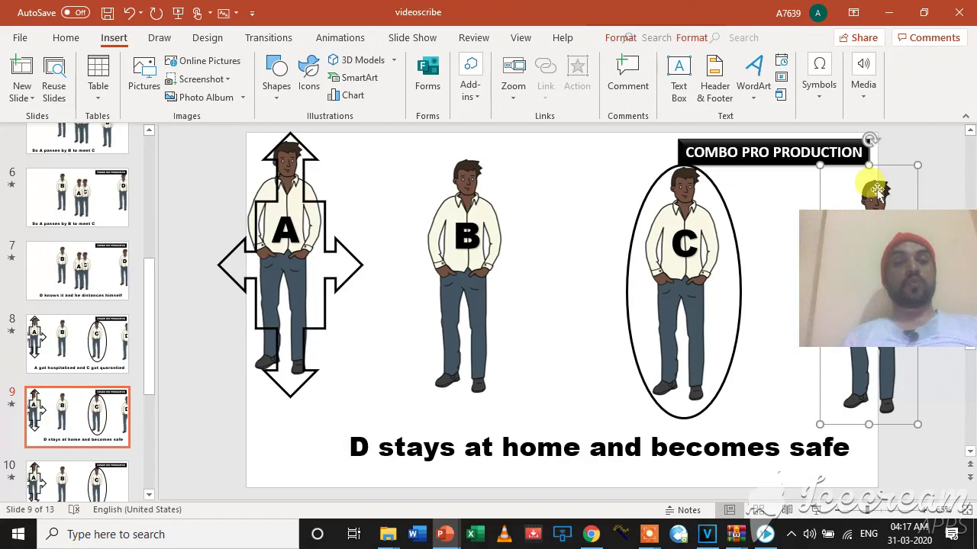
left_click(355, 44)
left_click(152, 84)
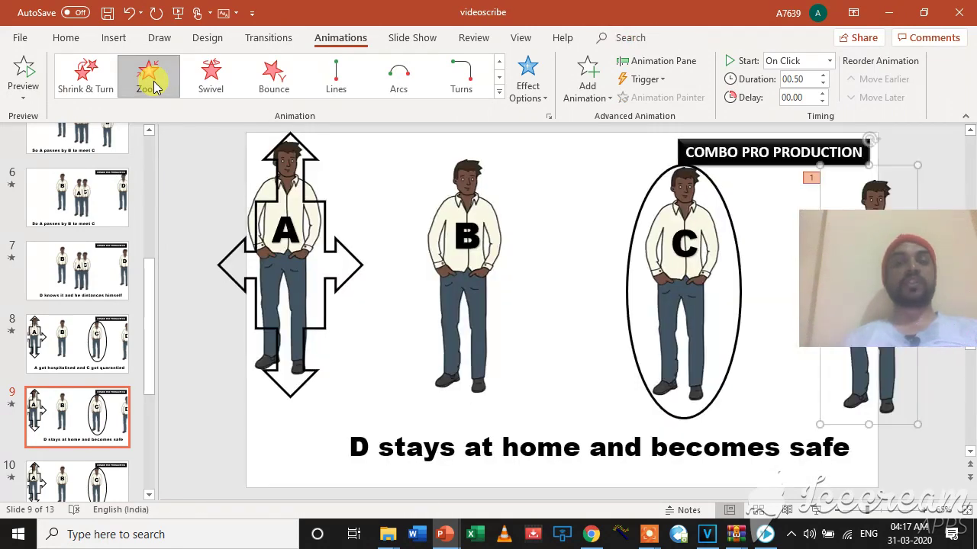
- On slide 10, make figure A Fly Out
left_click(96, 478)
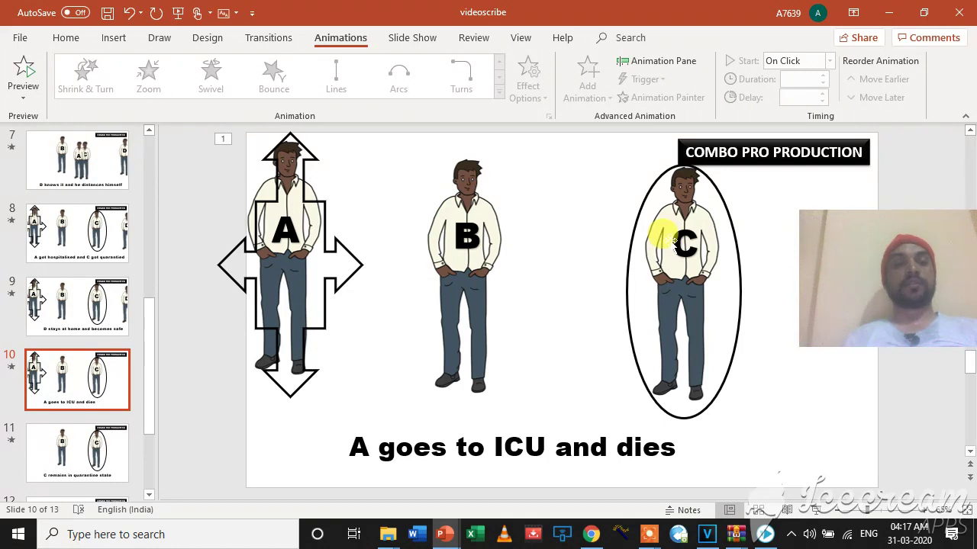
left_click(293, 229)
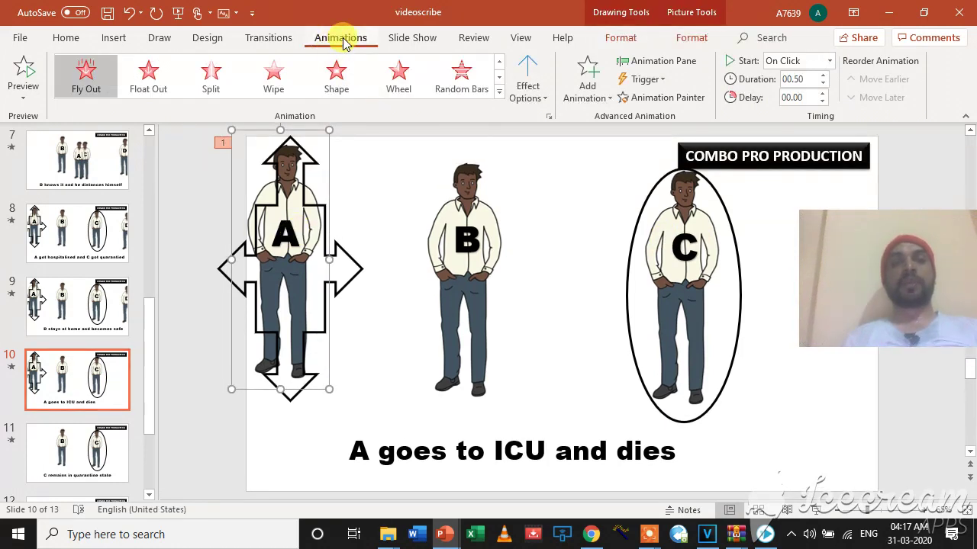
left_click(84, 83)
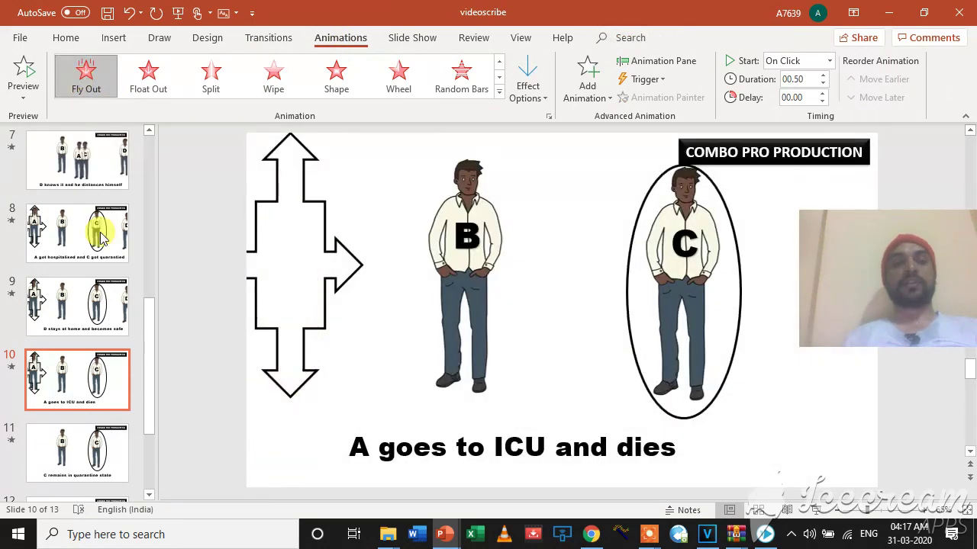
- On slide 11, 'C remains in quarantine state', give the C figure group a Fade exit
left_click(84, 441)
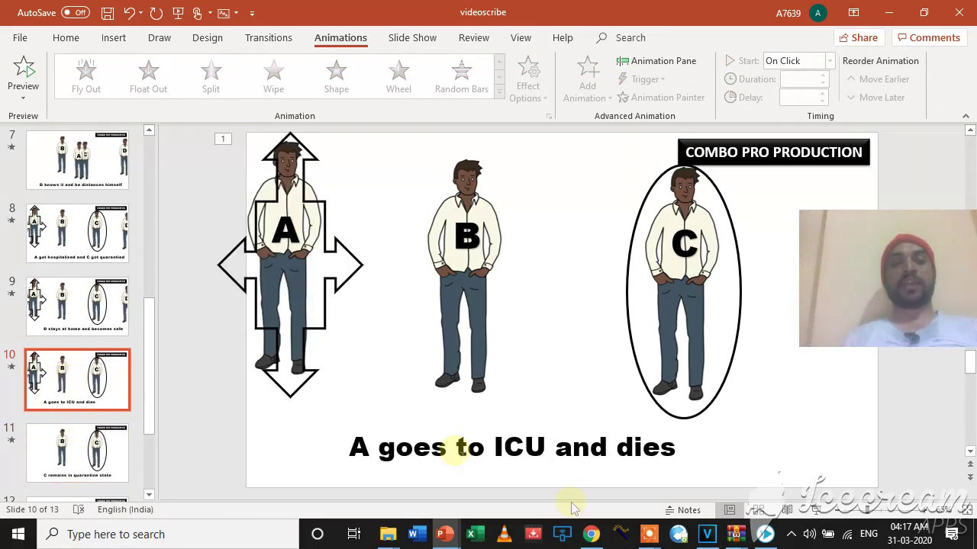
left_click(79, 462)
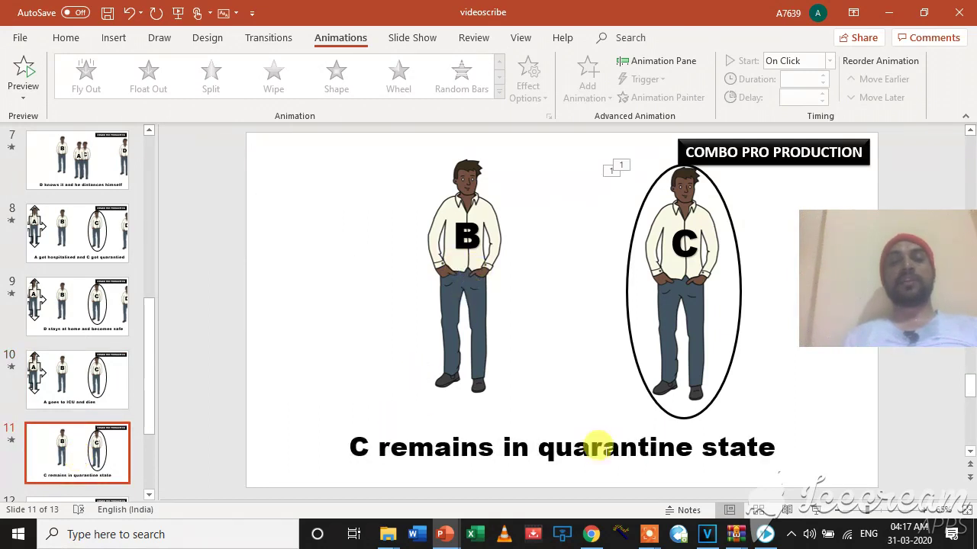
left_click(633, 225)
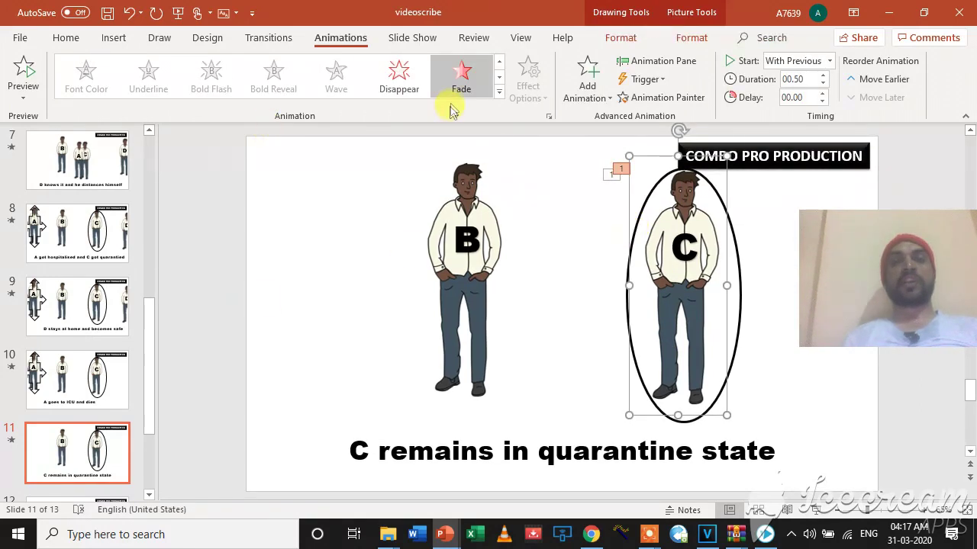
left_click(461, 88)
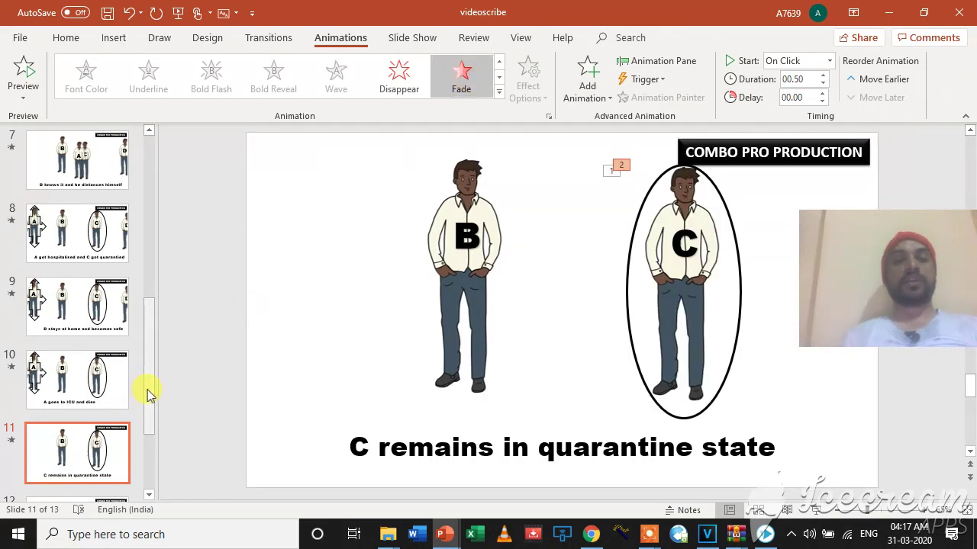
left_click_drag(148, 392, 149, 449)
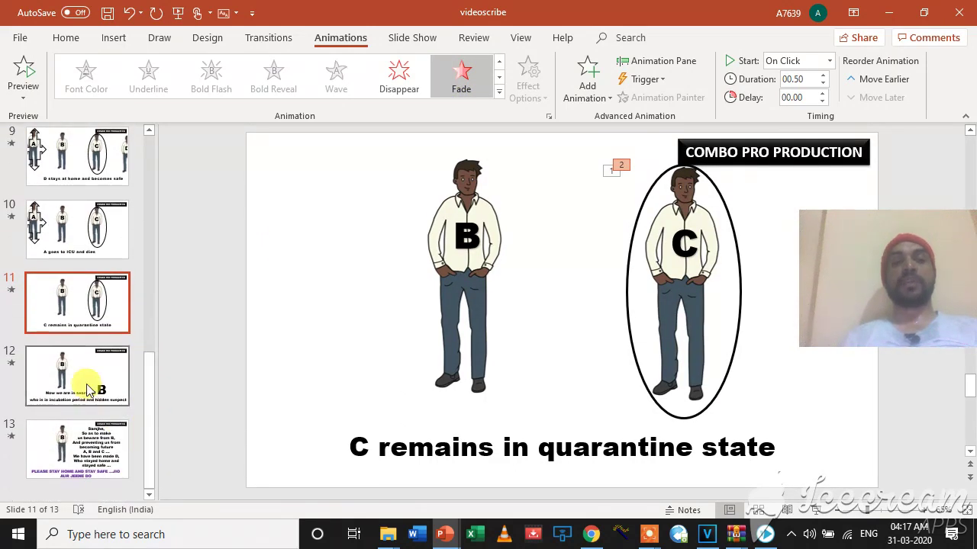
left_click(86, 388)
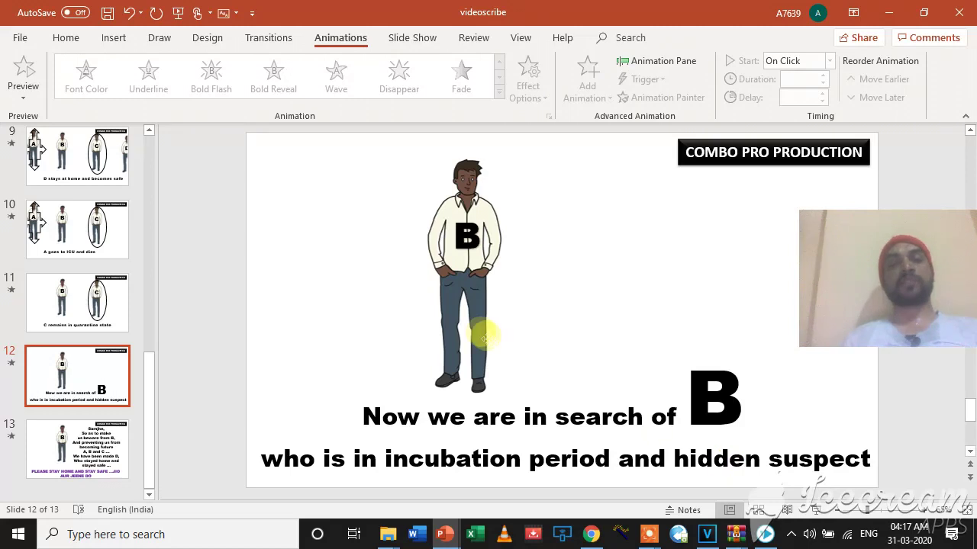
- Review the B figure on slide 12, then select B and its label on slide 13
left_click(458, 281)
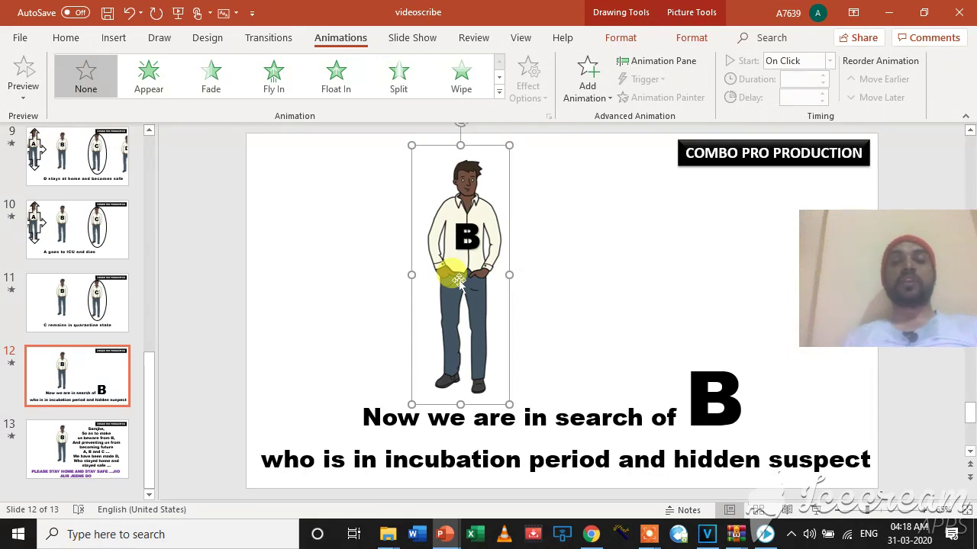
left_click(88, 441)
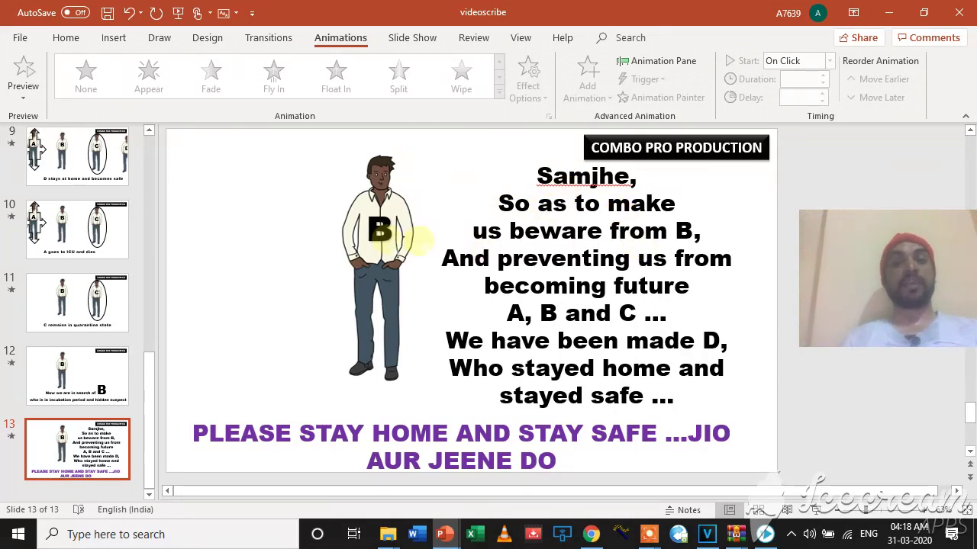
left_click(380, 225)
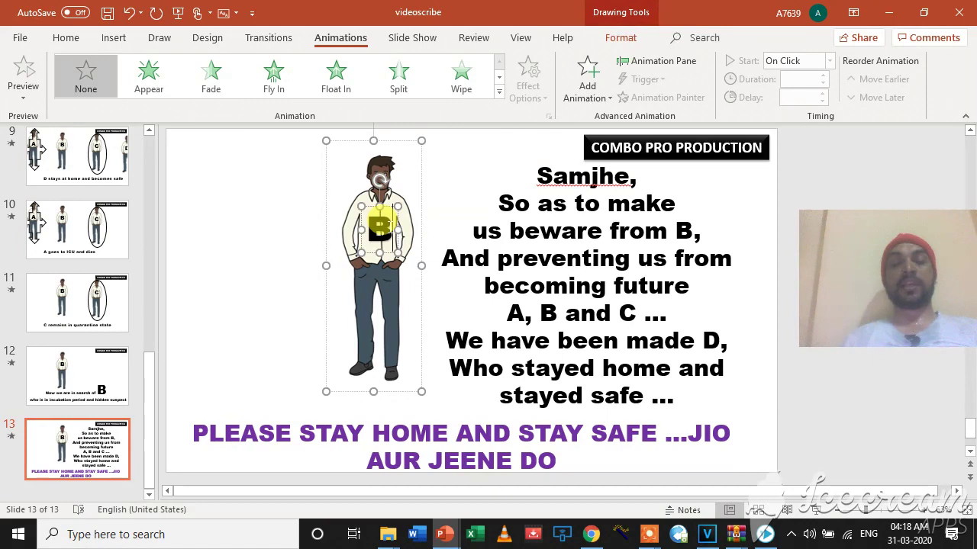
left_click(382, 228)
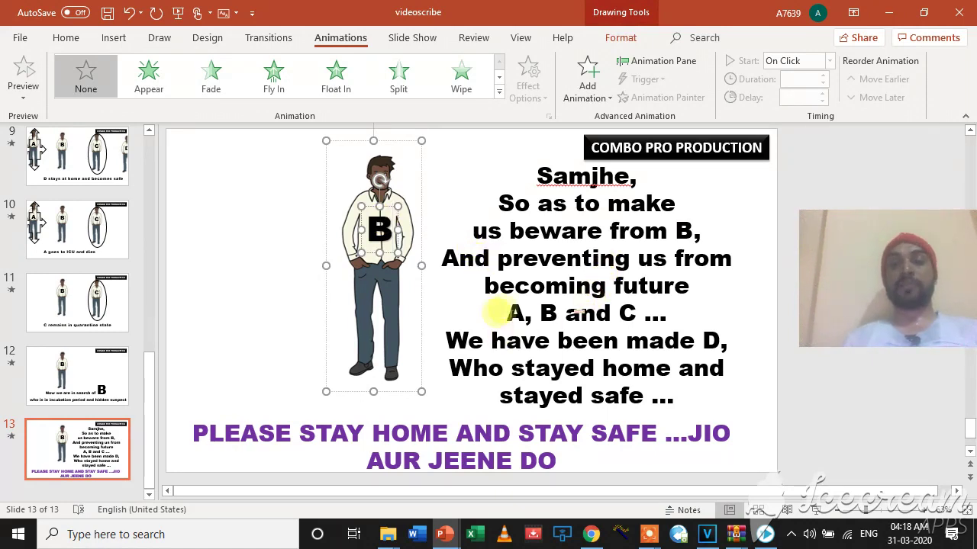
- In the closing message text box, select the D in 'made D,'
left_click(513, 311)
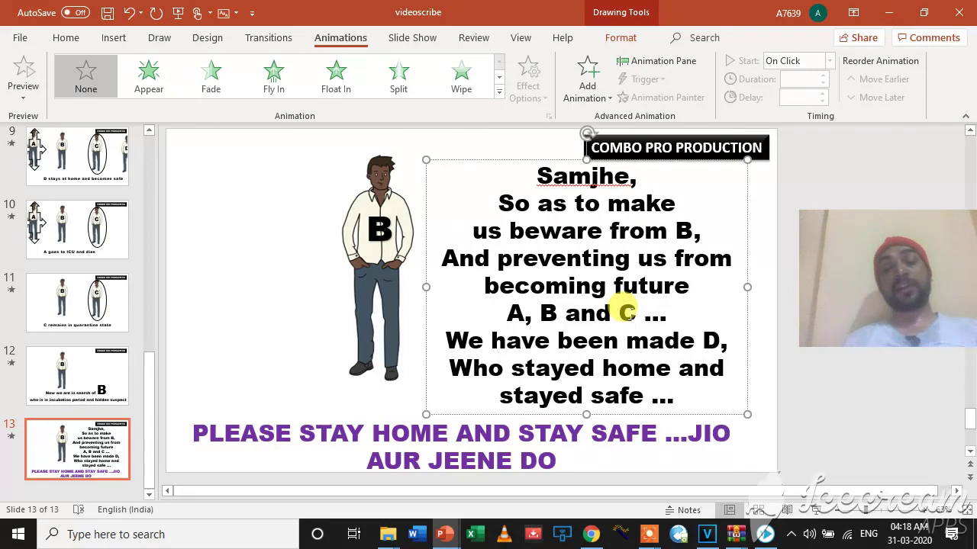
left_click(627, 312)
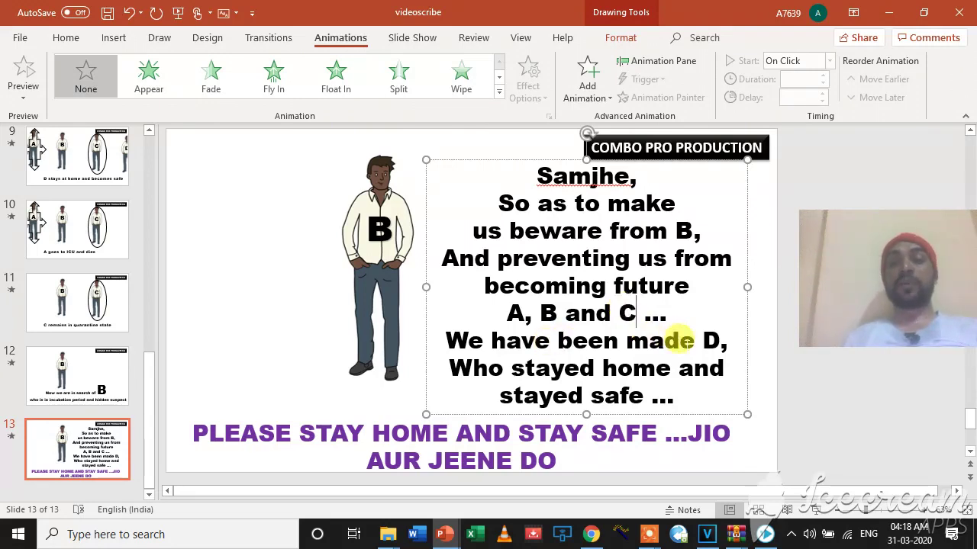
double_click(710, 340)
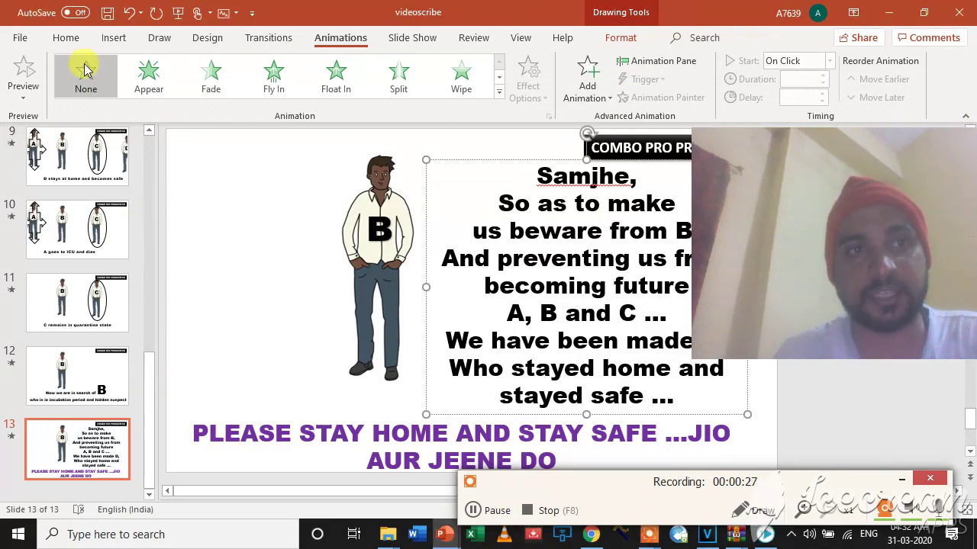
- Choose Create a Video from the File menu's Export page
left_click(20, 41)
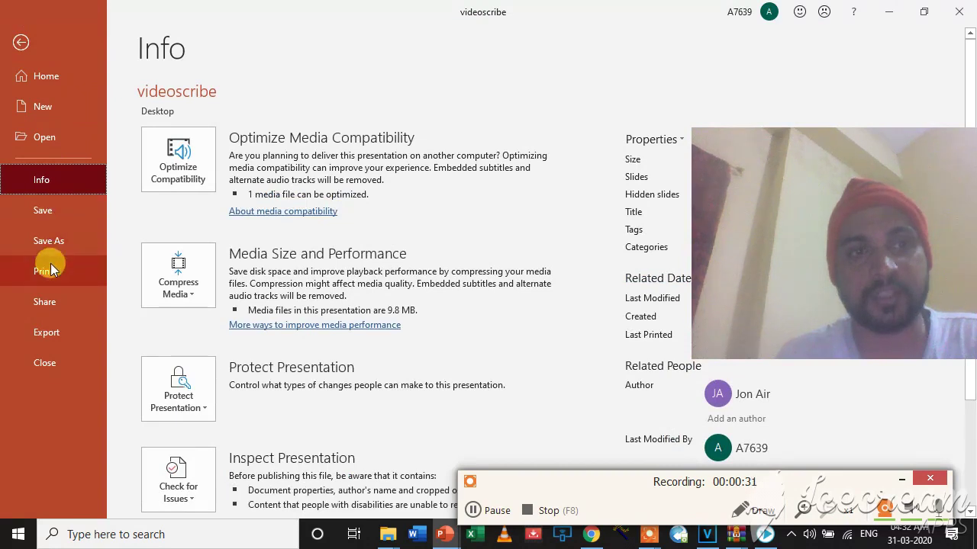
left_click(51, 336)
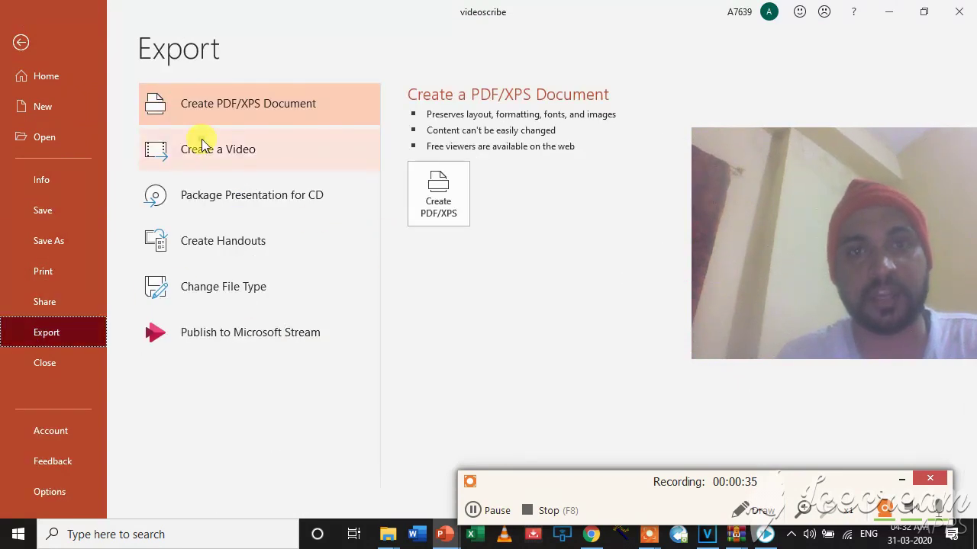
left_click(202, 147)
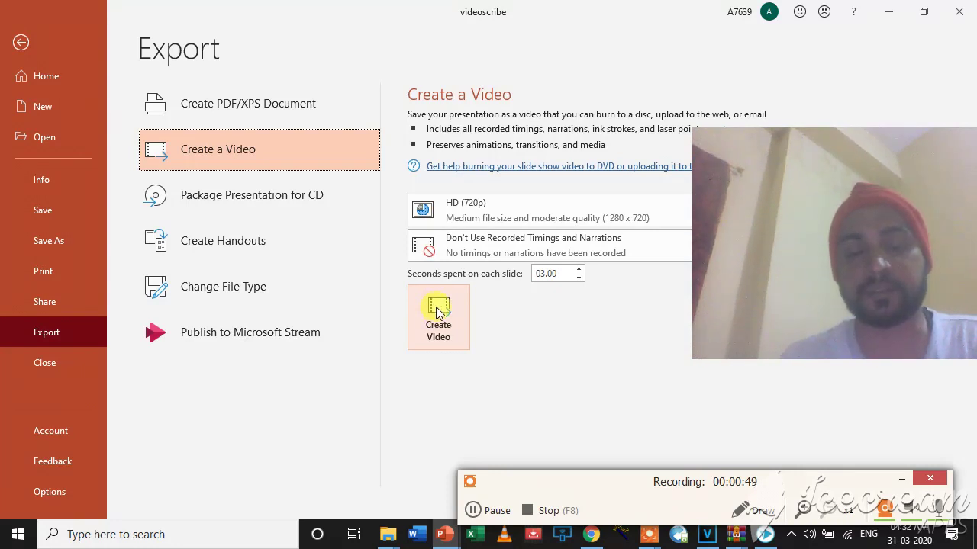
- Minimize PowerPoint to reveal VEGAS Pro's Import Media dialog at LOCKDOWN STUFFS
left_click(889, 13)
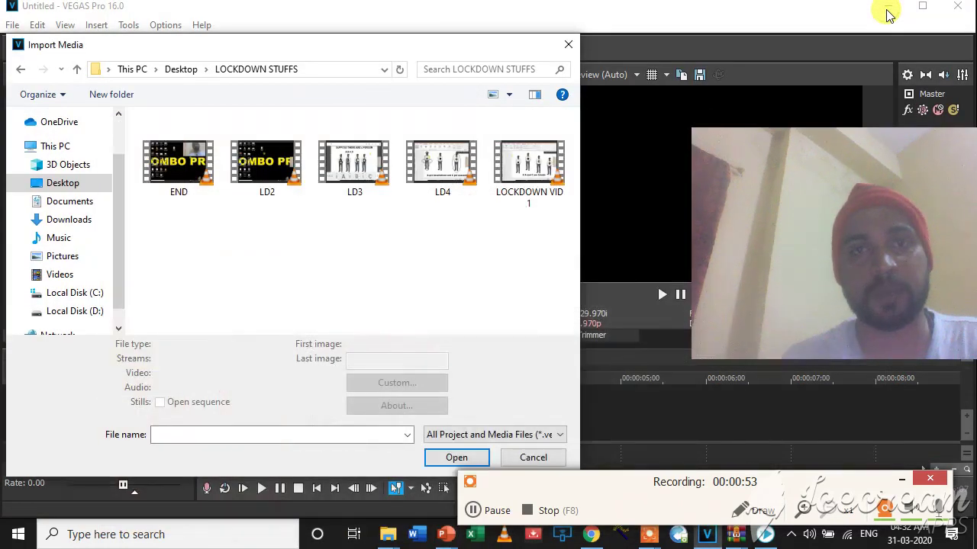